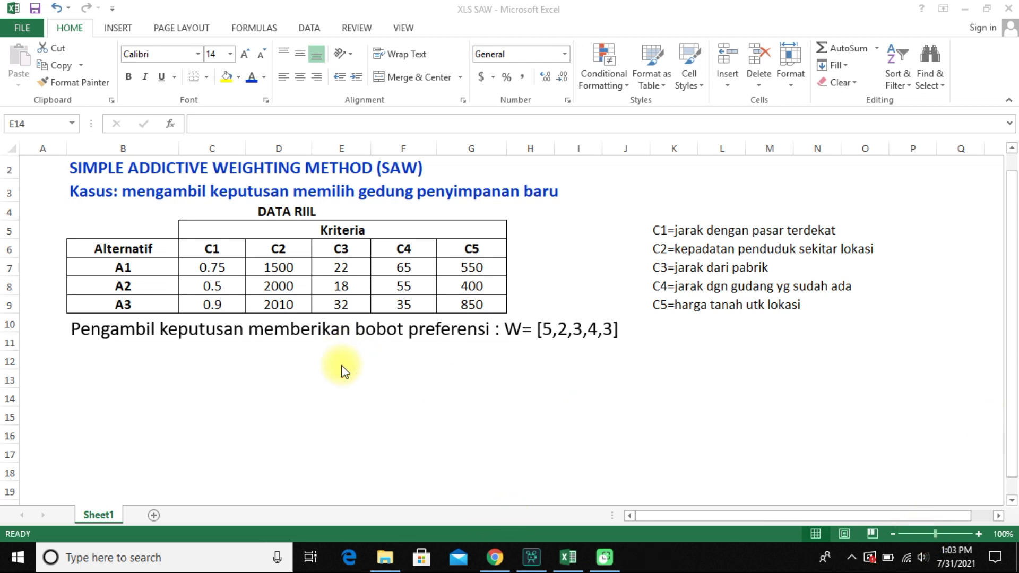
# Examine the DATA RIIL table of alternatives and criteria together with the preference weights W in the text box.
pyautogui.moveTo(130, 233); pyautogui.dragTo(468, 311)
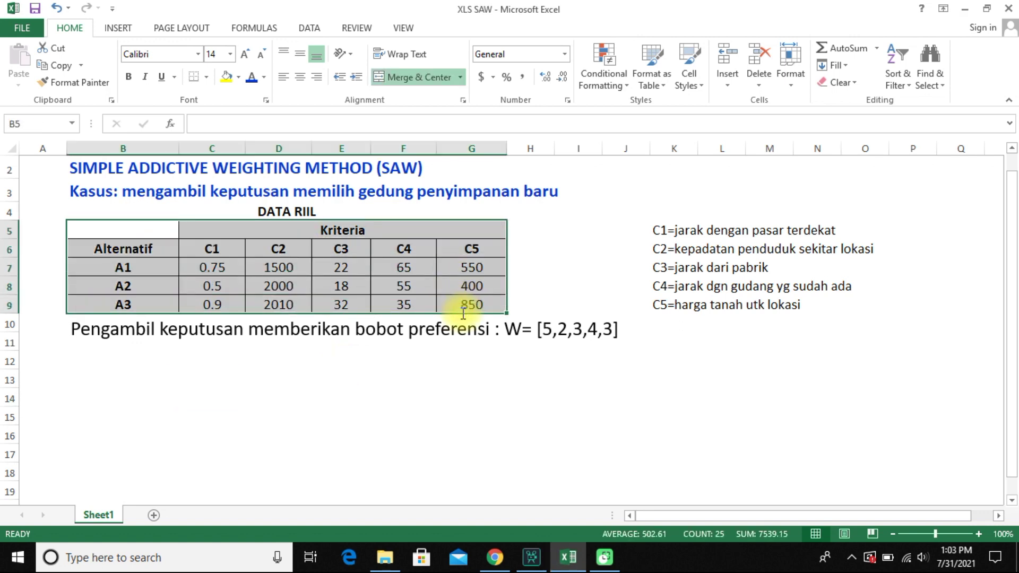
pyautogui.click(448, 360)
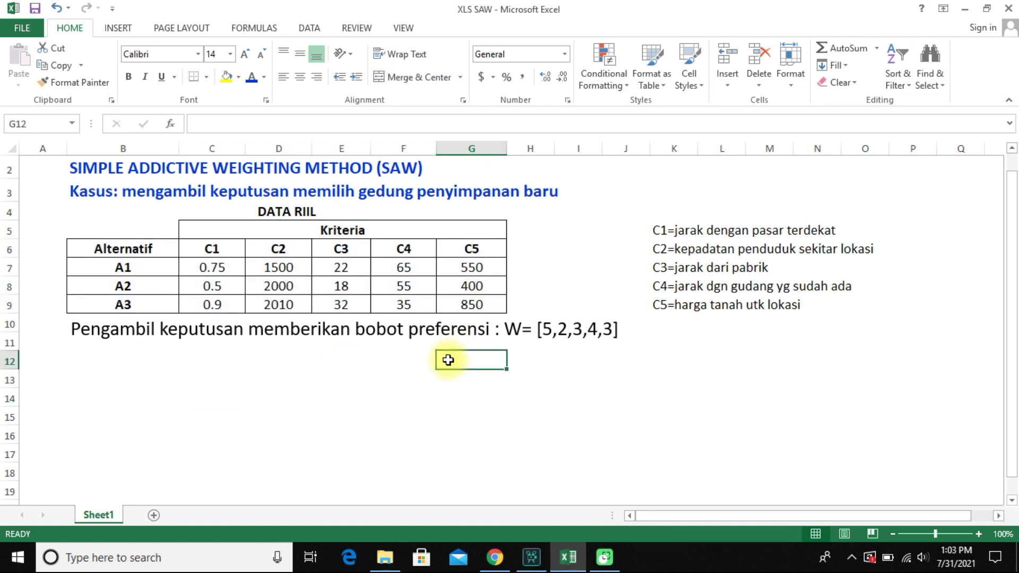
pyautogui.click(212, 252)
pyautogui.click(282, 252)
pyautogui.click(341, 252)
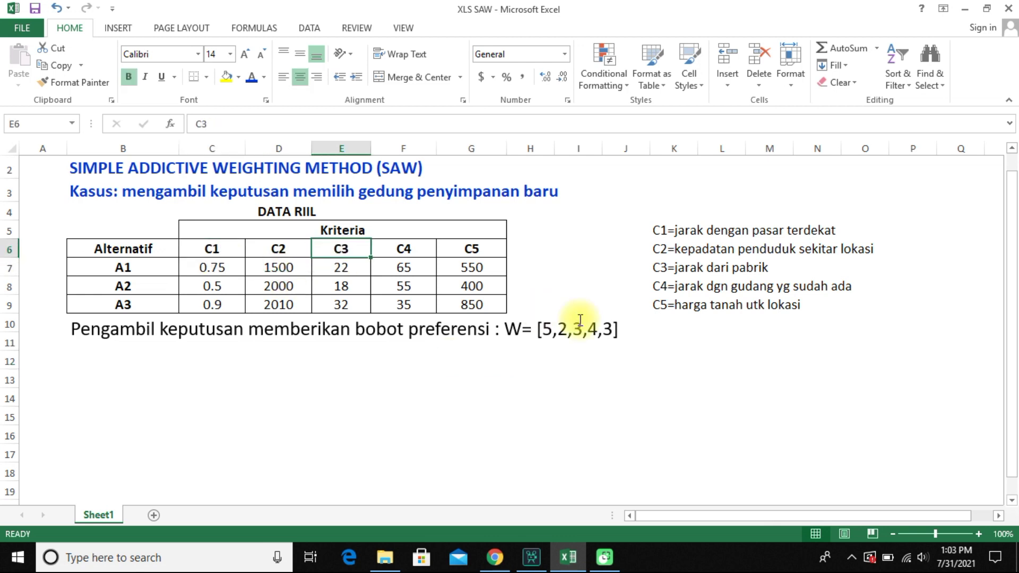
pyautogui.click(546, 331)
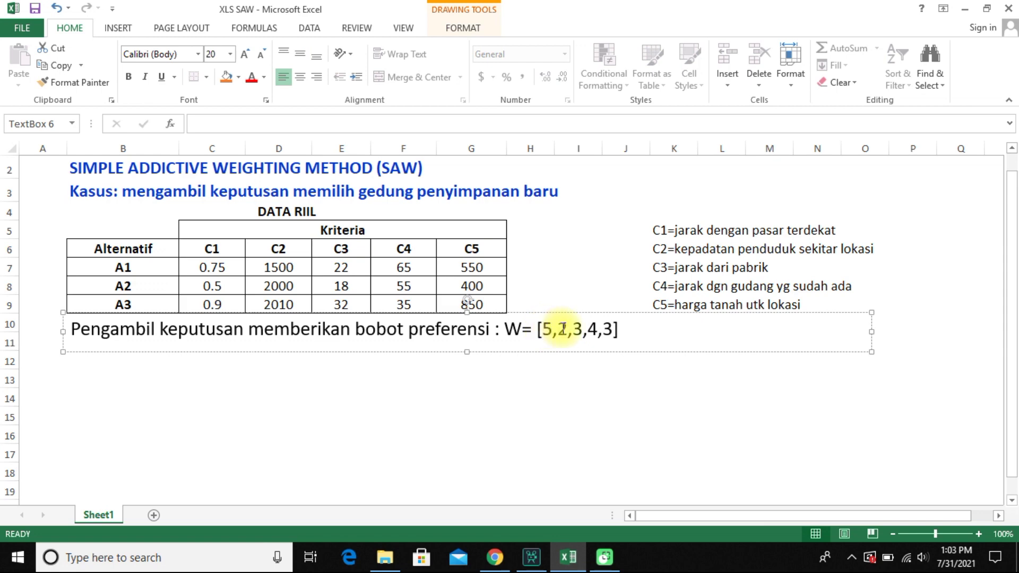
pyautogui.click(561, 326)
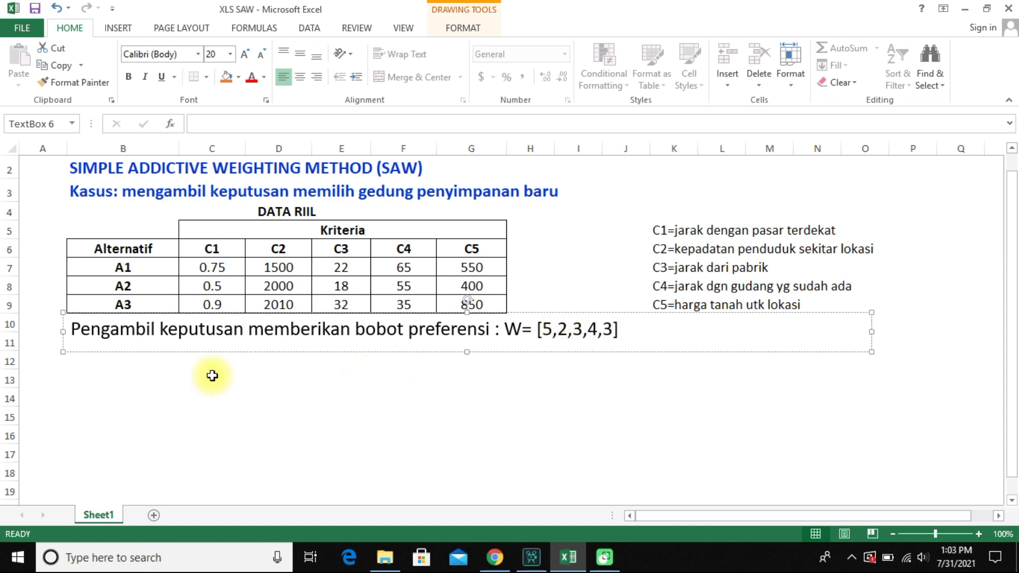
pyautogui.click(80, 374)
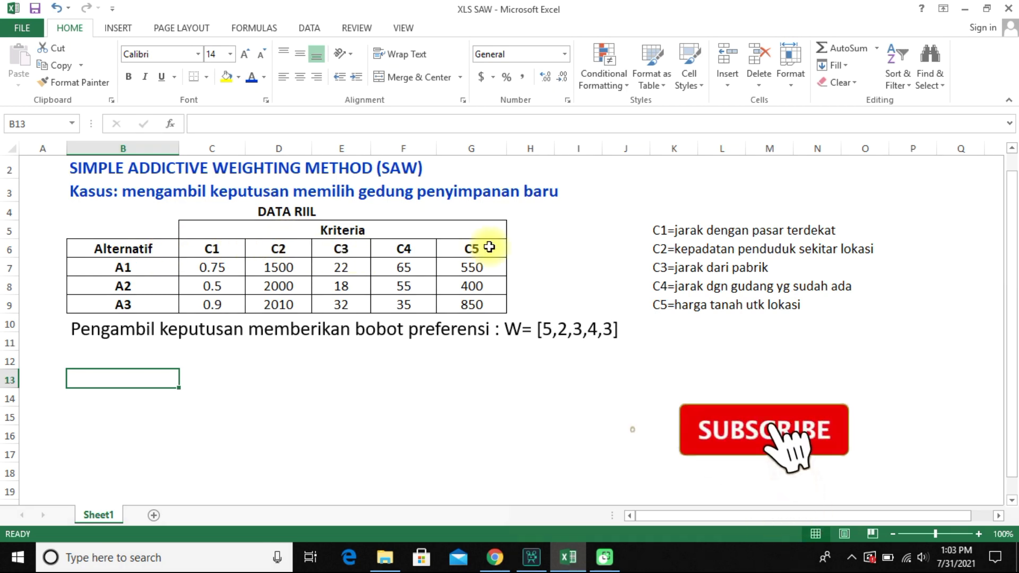
# Review the descriptions of criteria C1 to C5 in the legend beside the data table.
pyautogui.moveTo(648, 217); pyautogui.dragTo(861, 325)
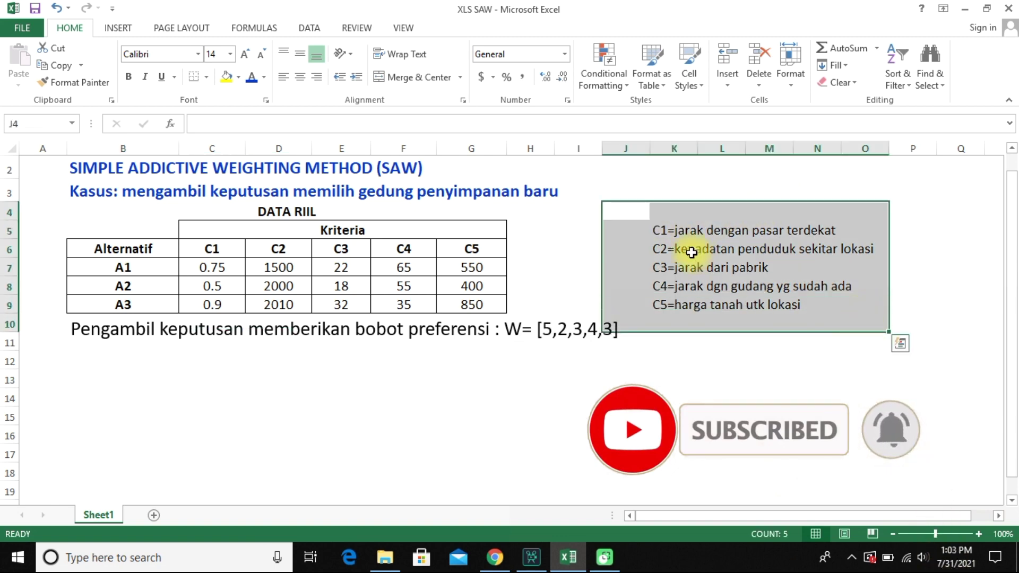
pyautogui.click(660, 228)
pyautogui.click(701, 253)
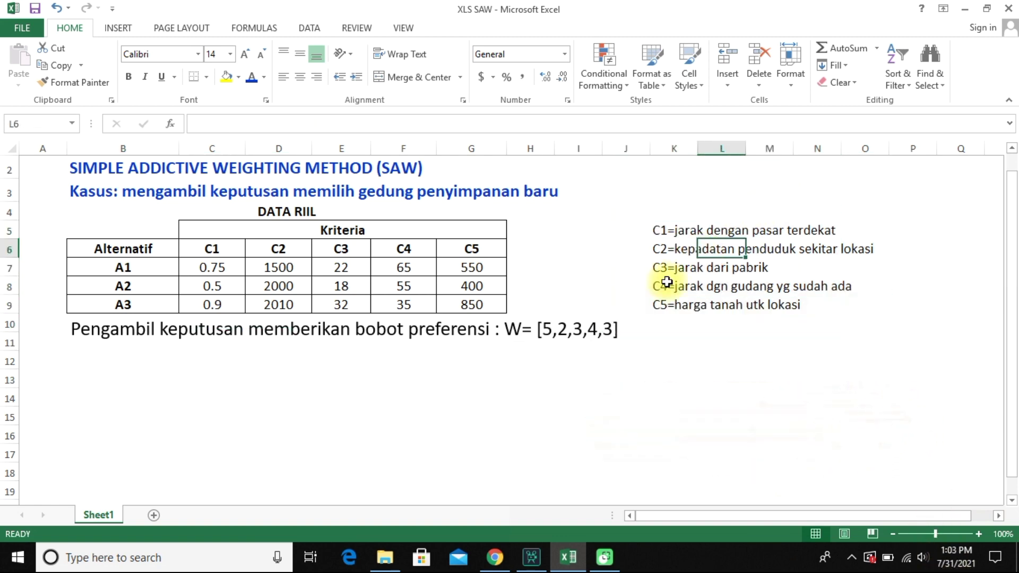
pyautogui.click(687, 269)
pyautogui.click(687, 286)
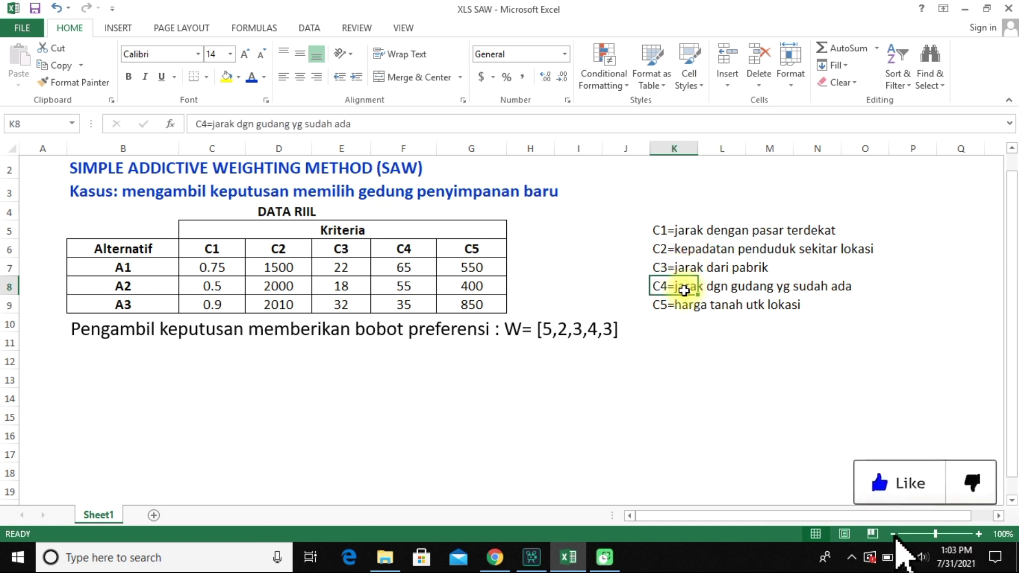
pyautogui.click(681, 315)
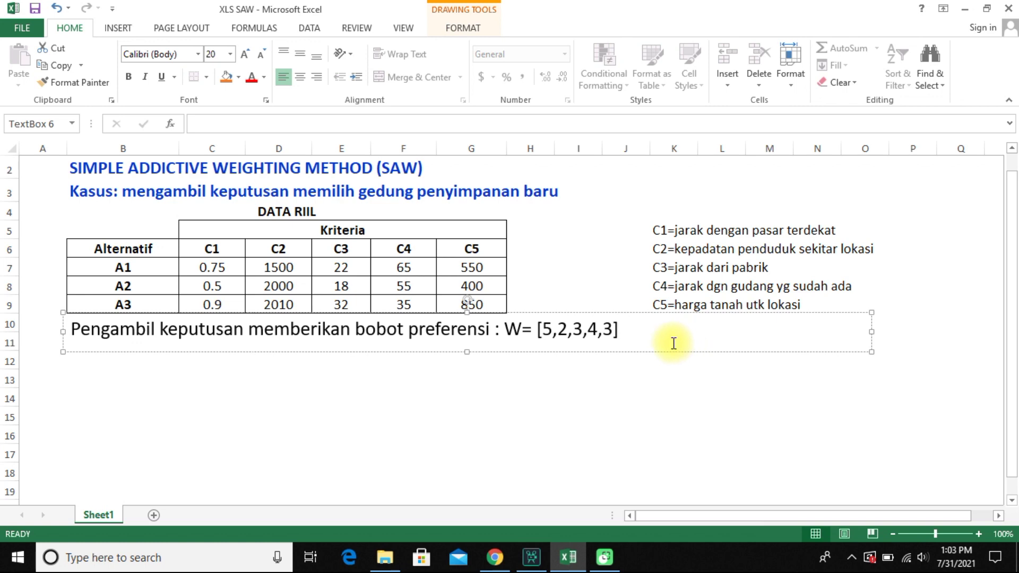
pyautogui.click(92, 372)
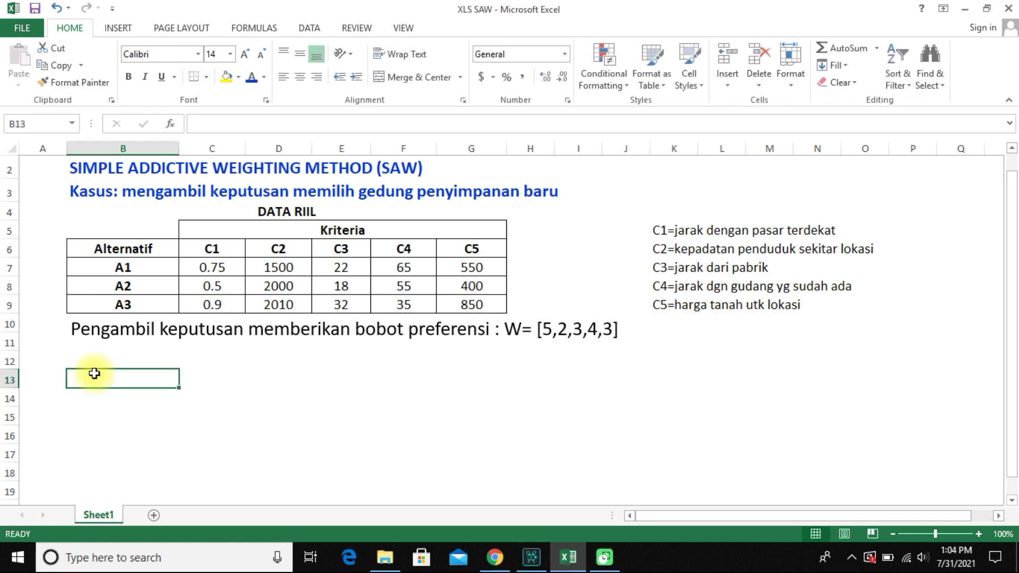
pyautogui.click(95, 358)
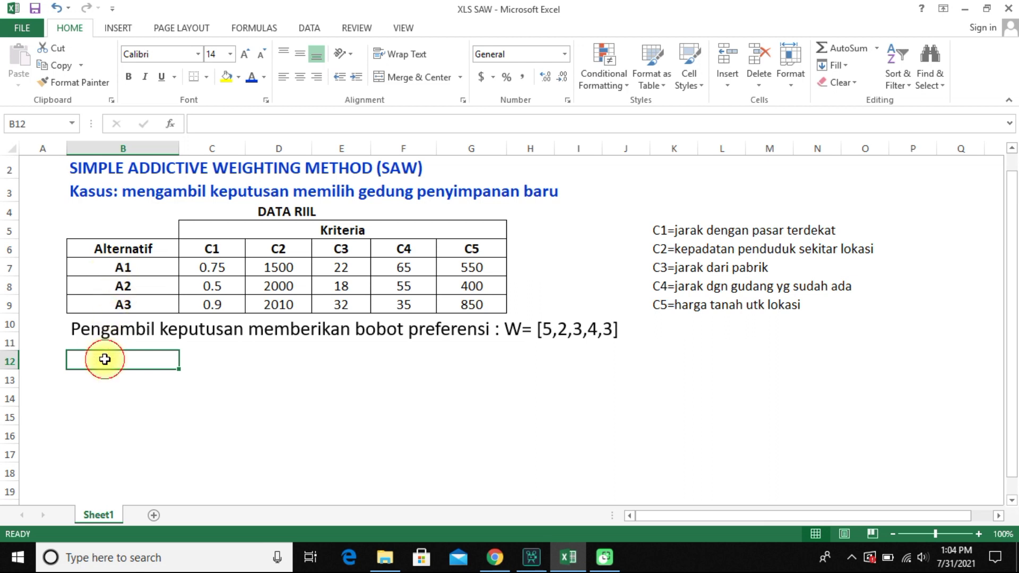
pyautogui.click(104, 387)
pyautogui.click(102, 357)
pyautogui.click(102, 378)
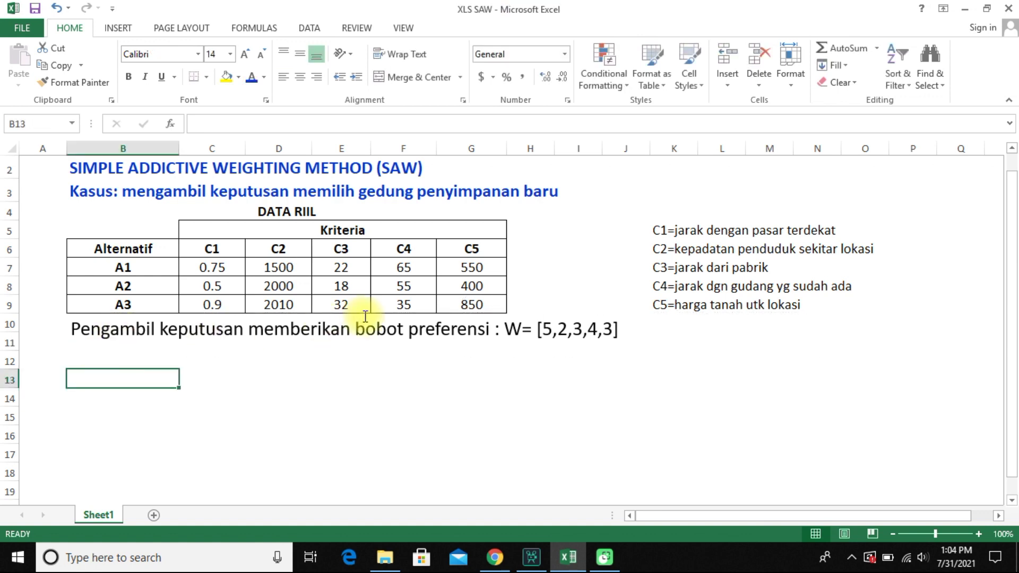
pyautogui.click(332, 380)
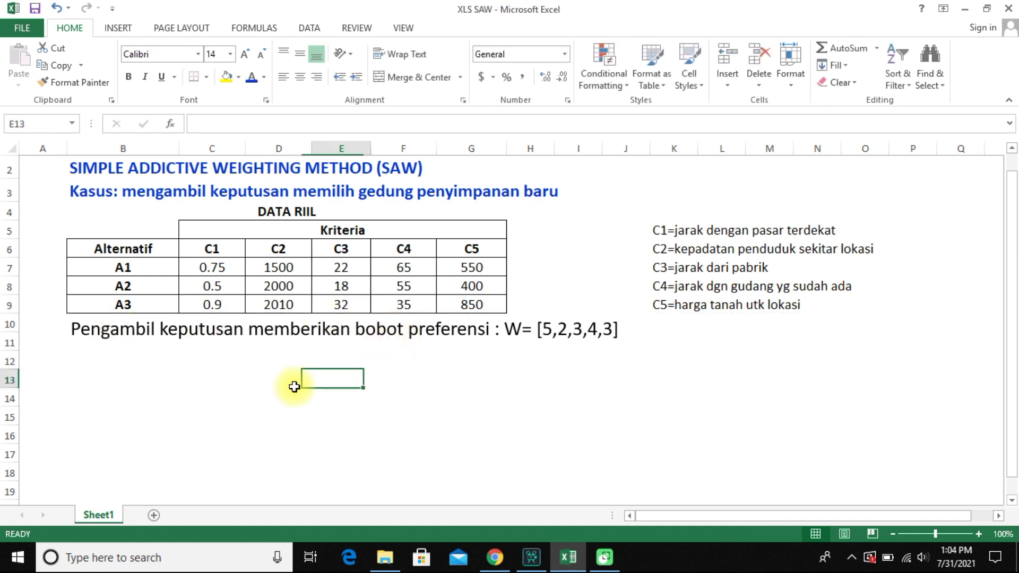
# Enter the labels "Kriteria keuntungan" in B12 and "Kriteria biaya" in B14.
pyautogui.click(92, 367)
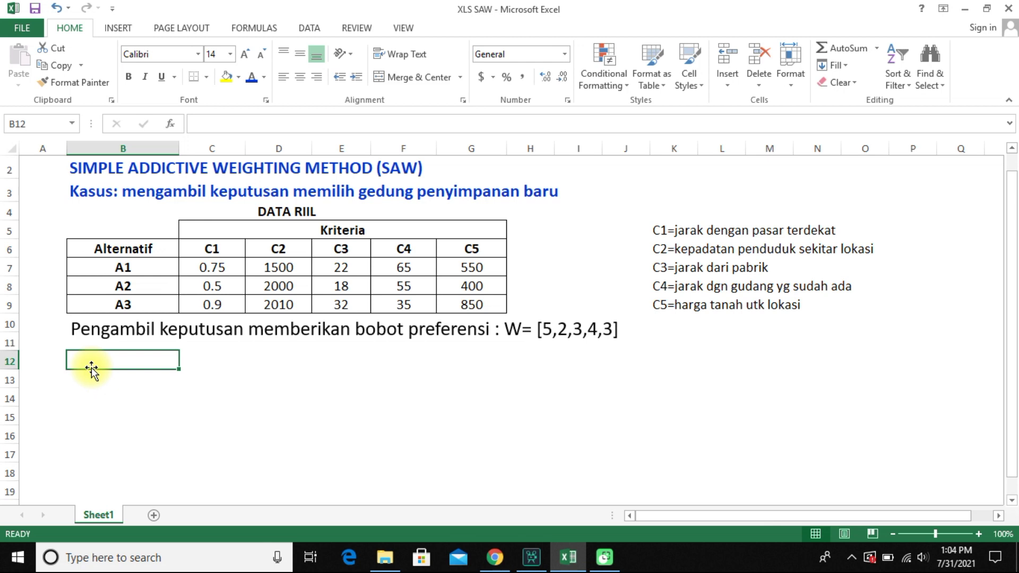
pyautogui.write('Krite')
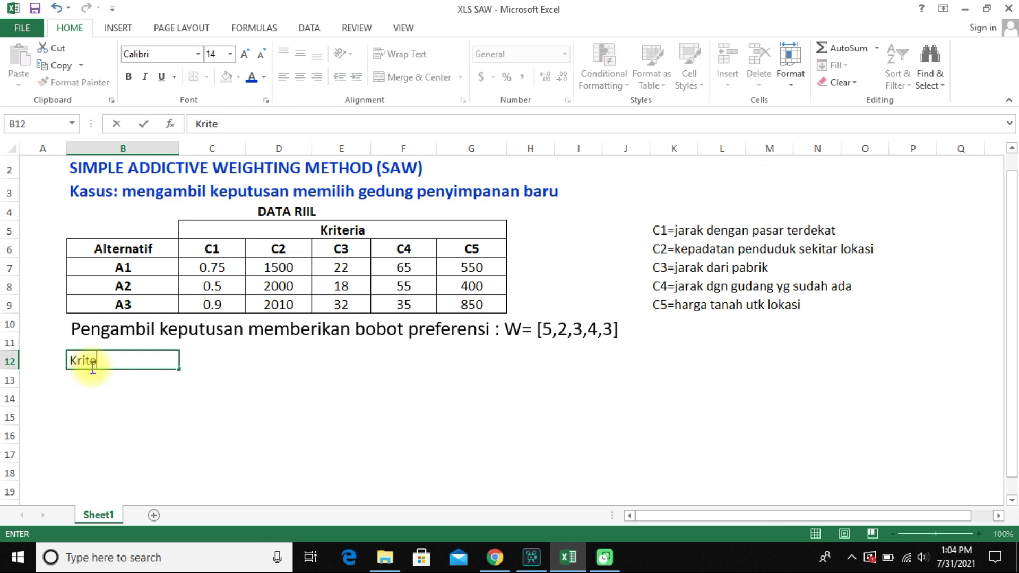
pyautogui.write('ria keuntu')
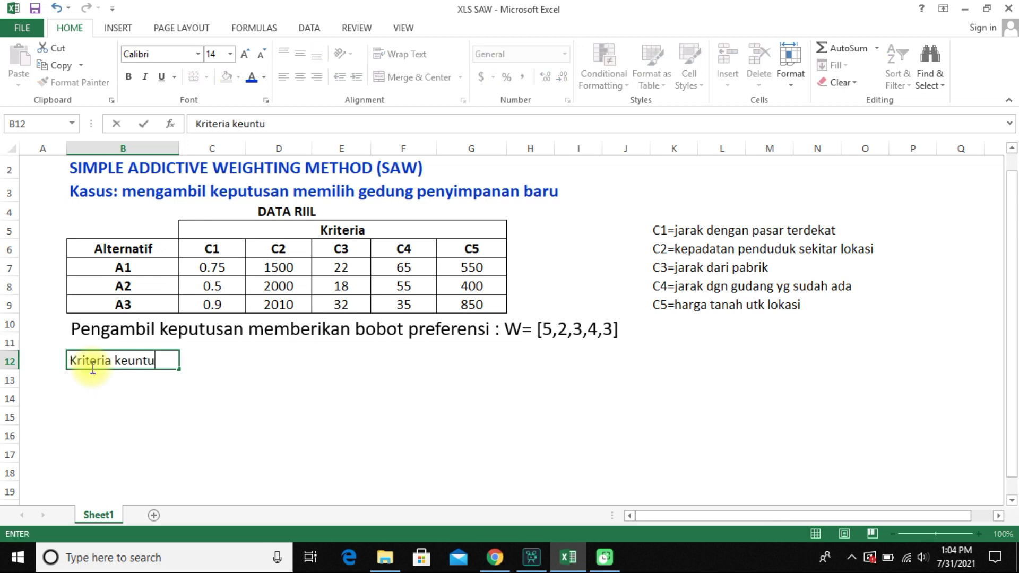
pyautogui.write('ngan')
pyautogui.press('Return')
pyautogui.press('Return')
pyautogui.write('Kr')
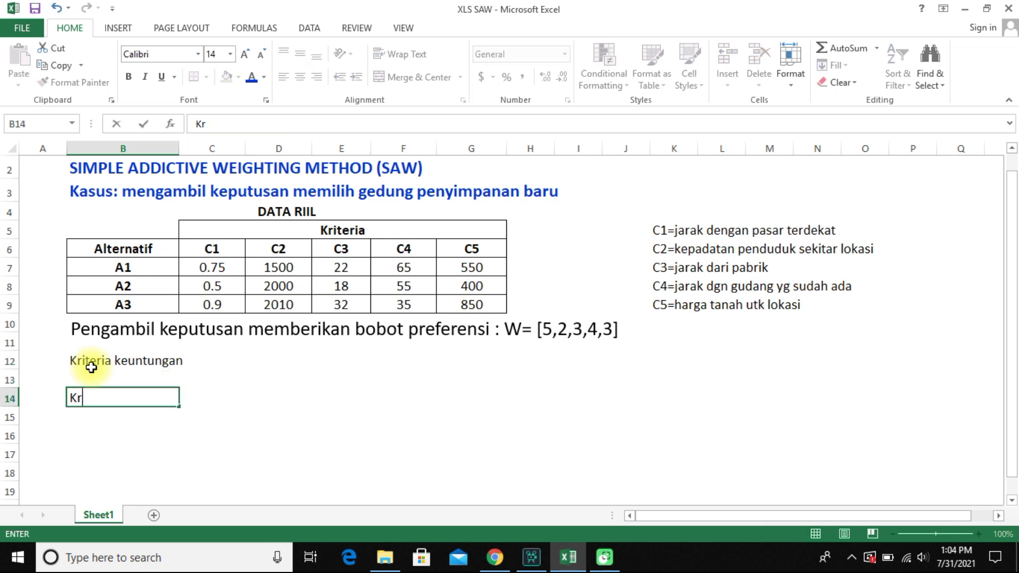
pyautogui.write('iteria biaya')
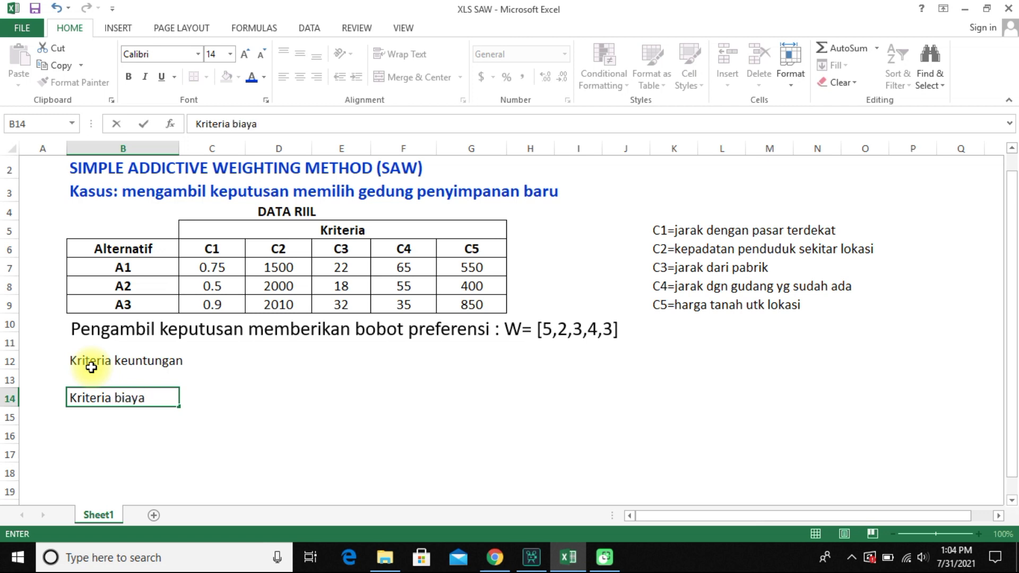
pyautogui.click(282, 375)
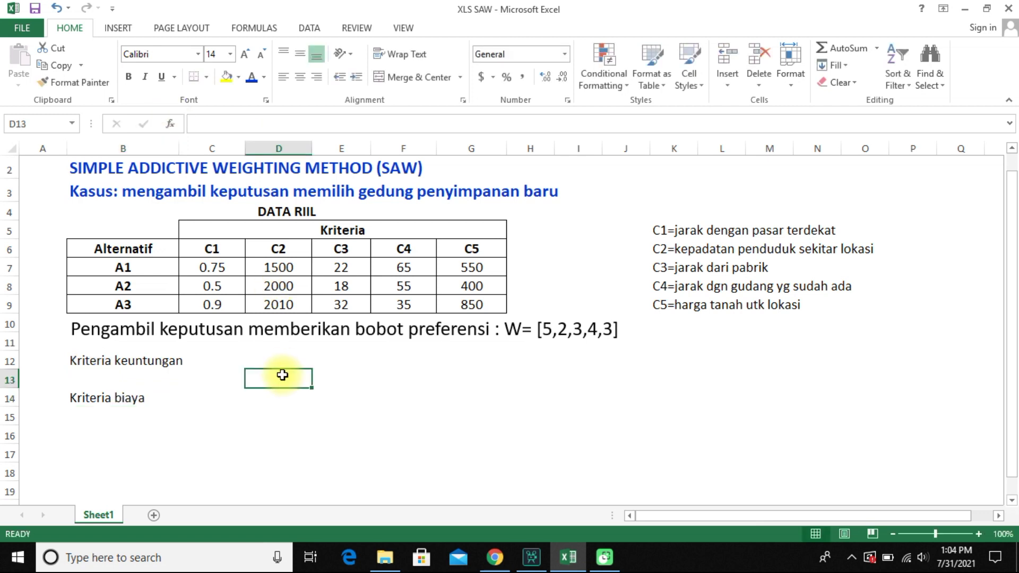
# Check the C1 description in the legend and enter C1 as a Kriteria biaya item in C14.
pyautogui.click(637, 248)
pyautogui.click(659, 230)
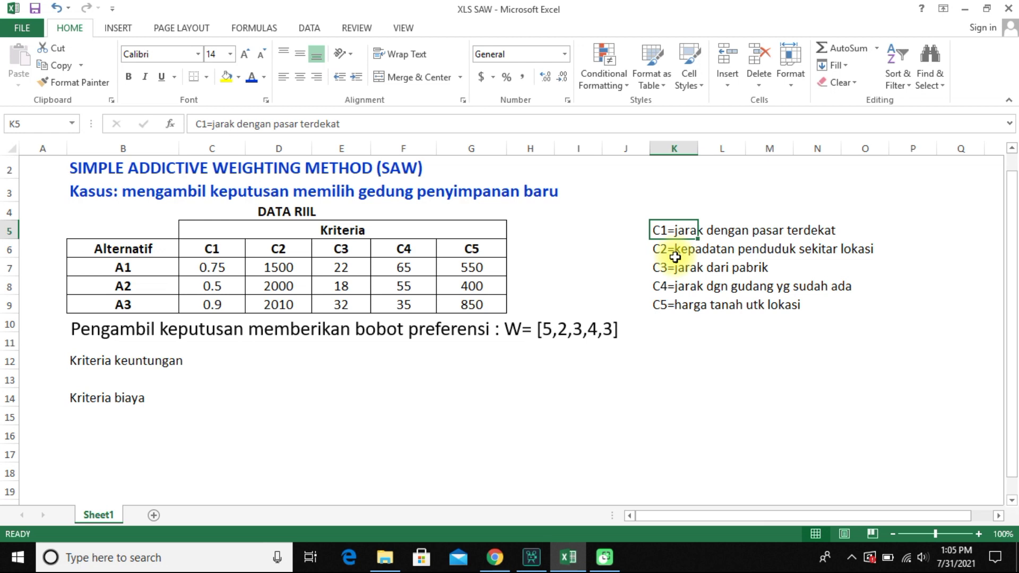
pyautogui.click(190, 406)
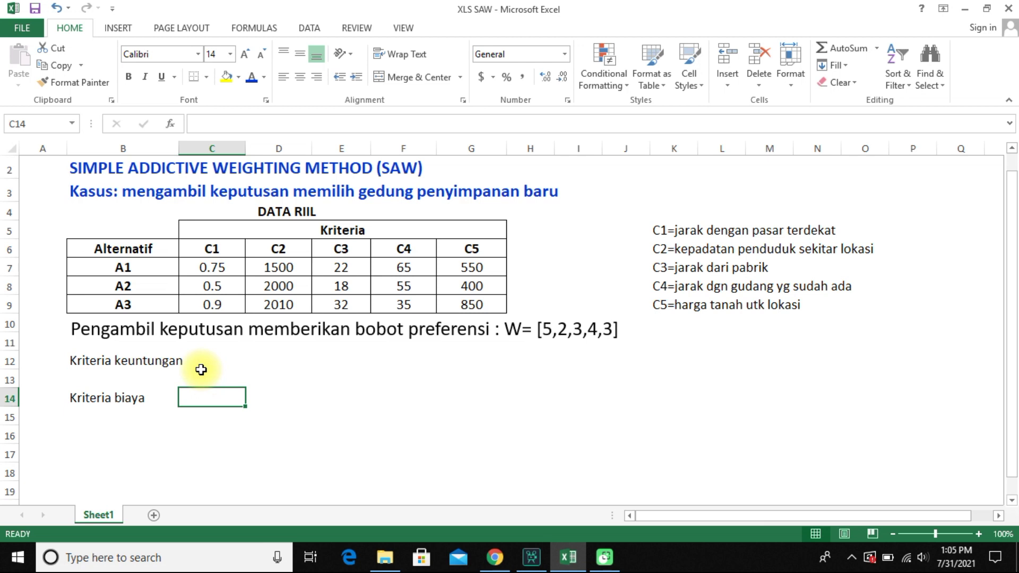
pyautogui.write('C1')
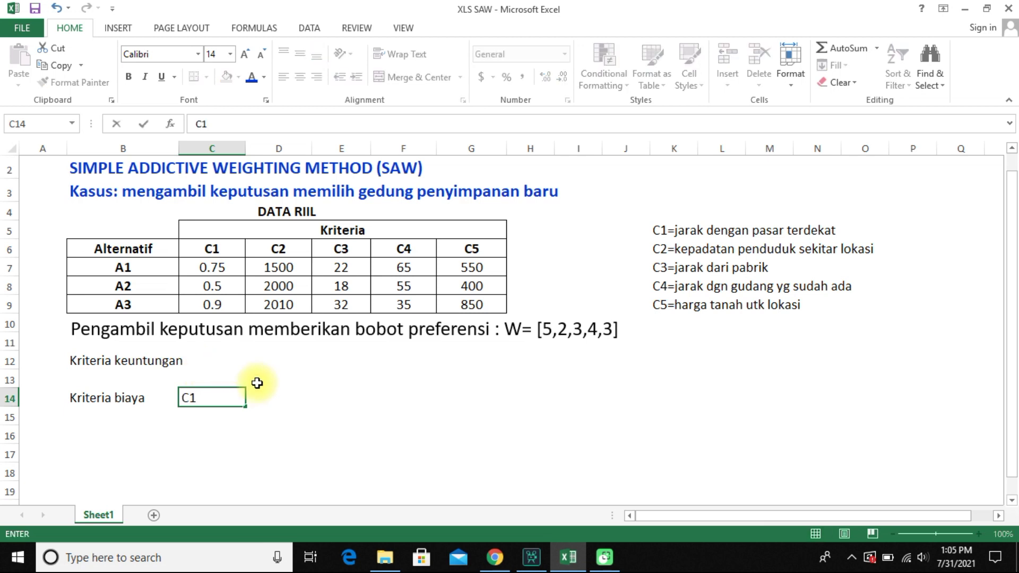
pyautogui.press('Tab')
# Enter C2 as a Kriteria keuntungan item in C12 and widen column B to fit its label.
pyautogui.click(704, 249)
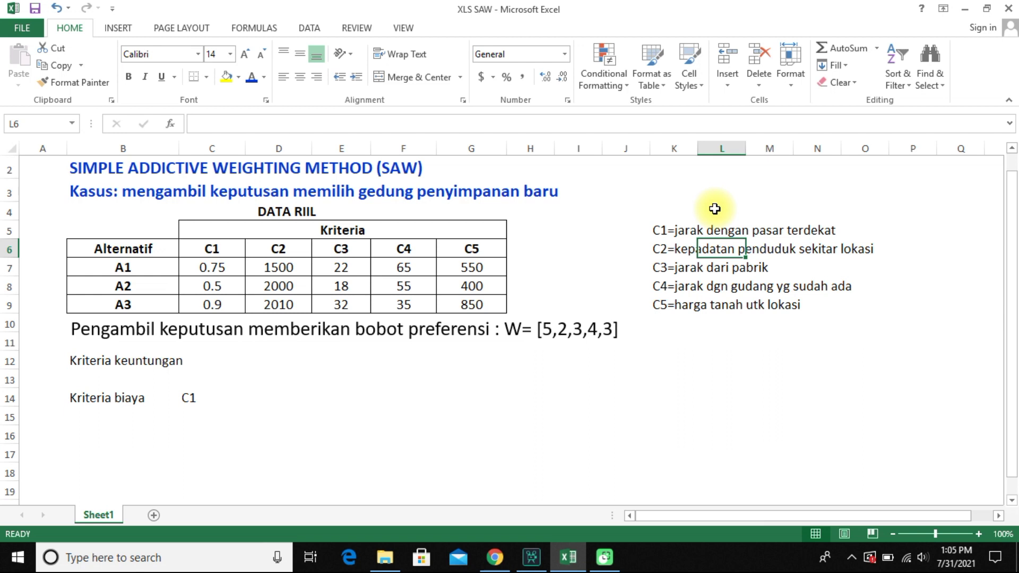
pyautogui.click(371, 337)
pyautogui.click(229, 369)
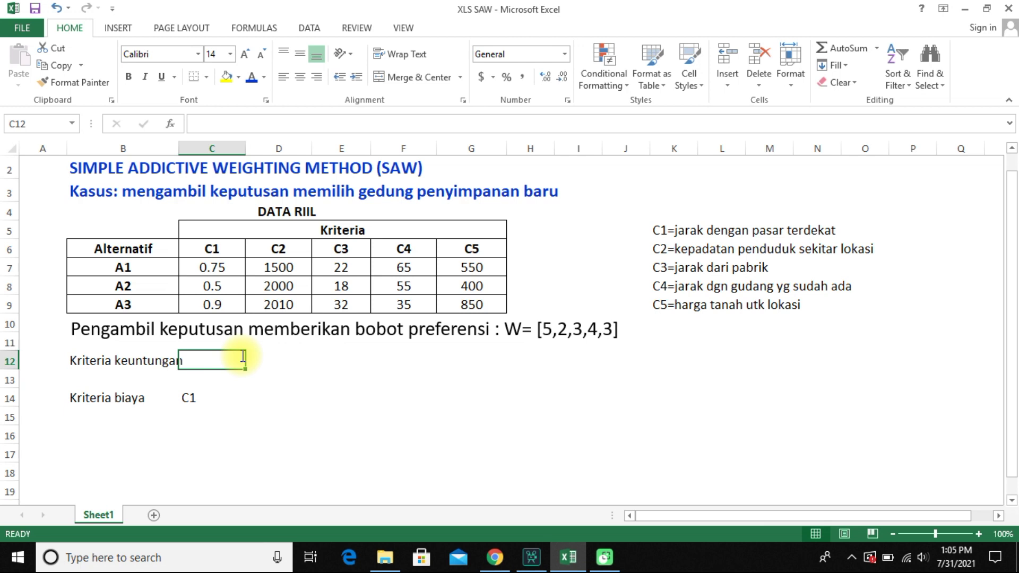
pyautogui.write('C2')
pyautogui.press('Return')
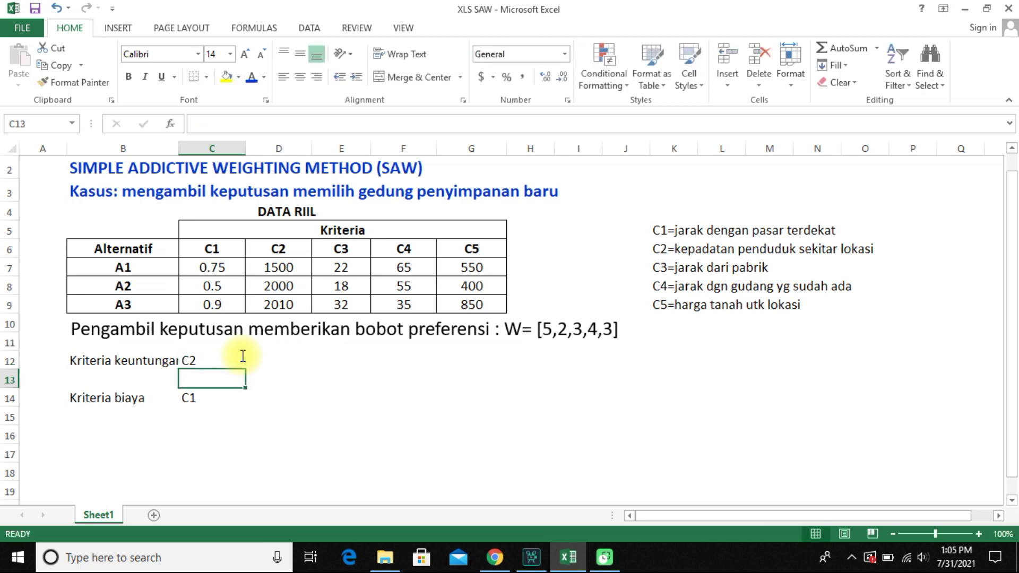
pyautogui.moveTo(177, 148); pyautogui.dragTo(223, 184)
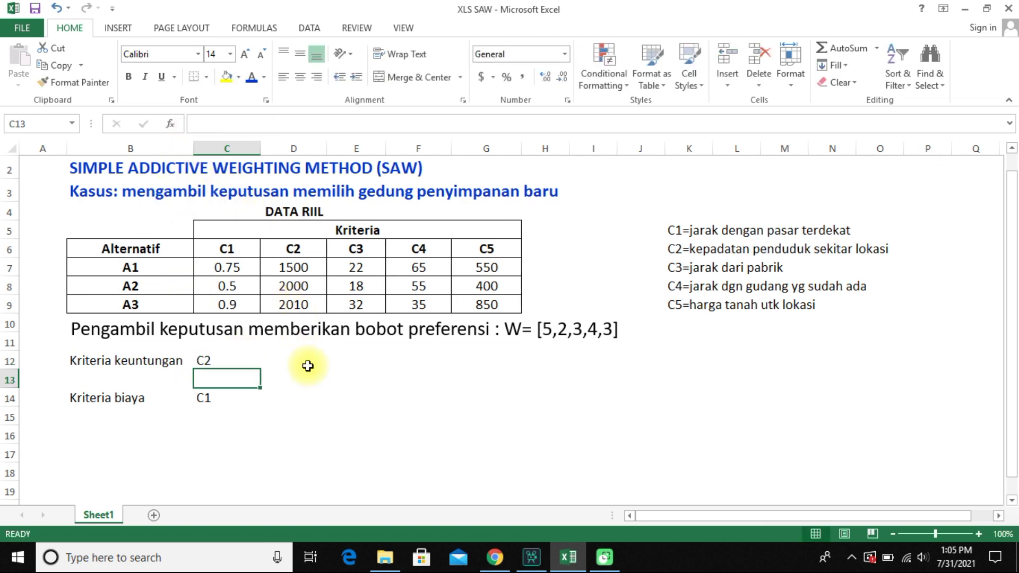
pyautogui.click(307, 376)
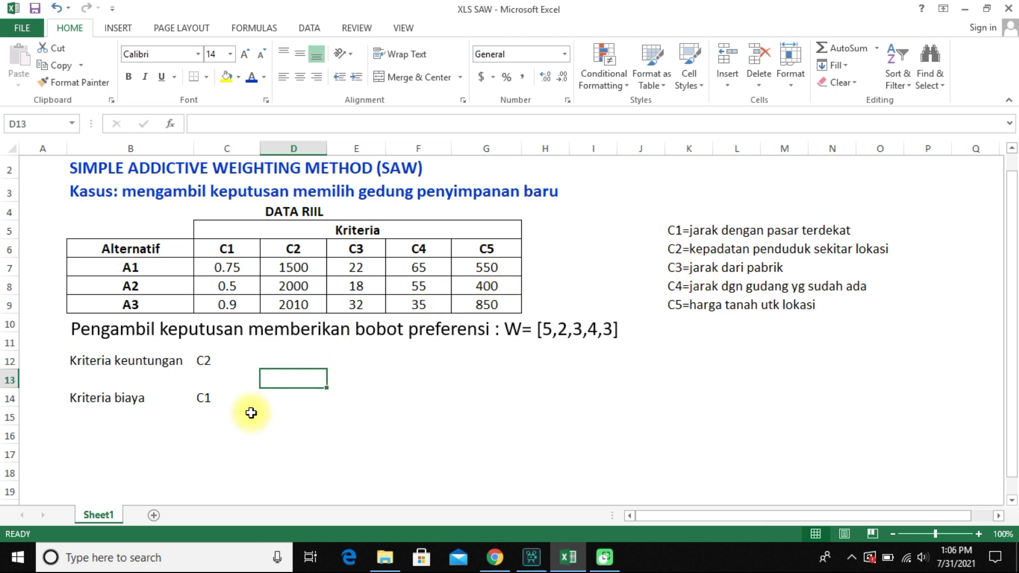
# Add C3 to the Kriteria biaya list in C14 so it reads "C1, C3".
pyautogui.click(232, 404)
pyautogui.doubleClick(214, 400)
pyautogui.write(',')
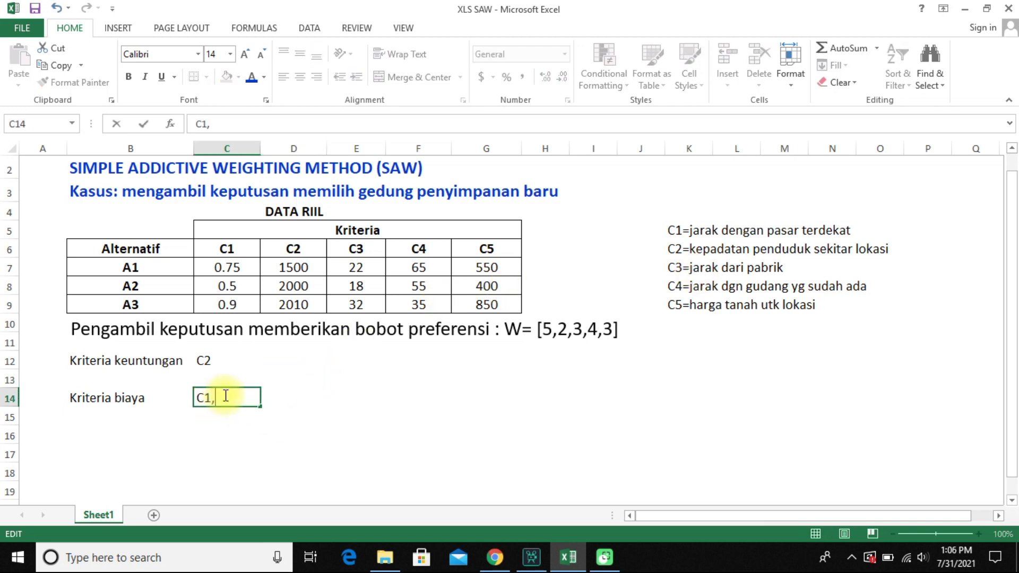
pyautogui.write(' C3')
pyautogui.hotkey('ctrl', 'Return')
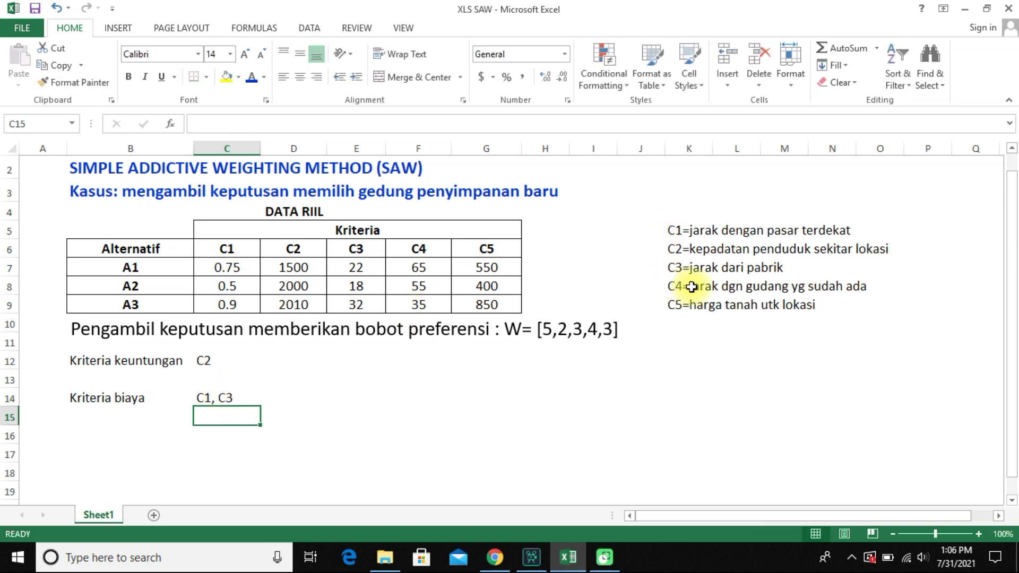
# Check the C4 description and add C4 to the Kriteria keuntungan list in C12 so it reads "C2, C4".
pyautogui.click(696, 285)
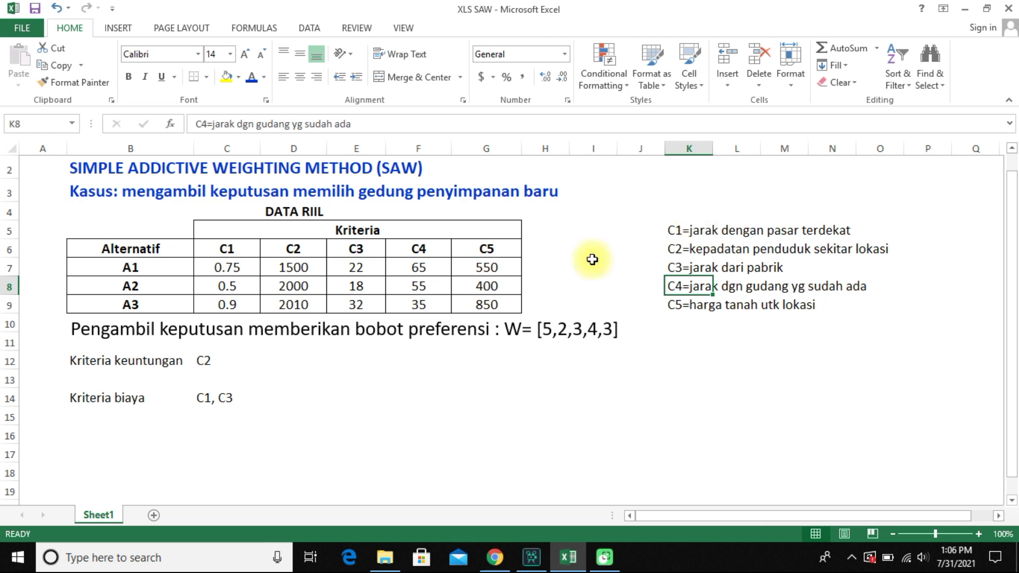
pyautogui.click(206, 362)
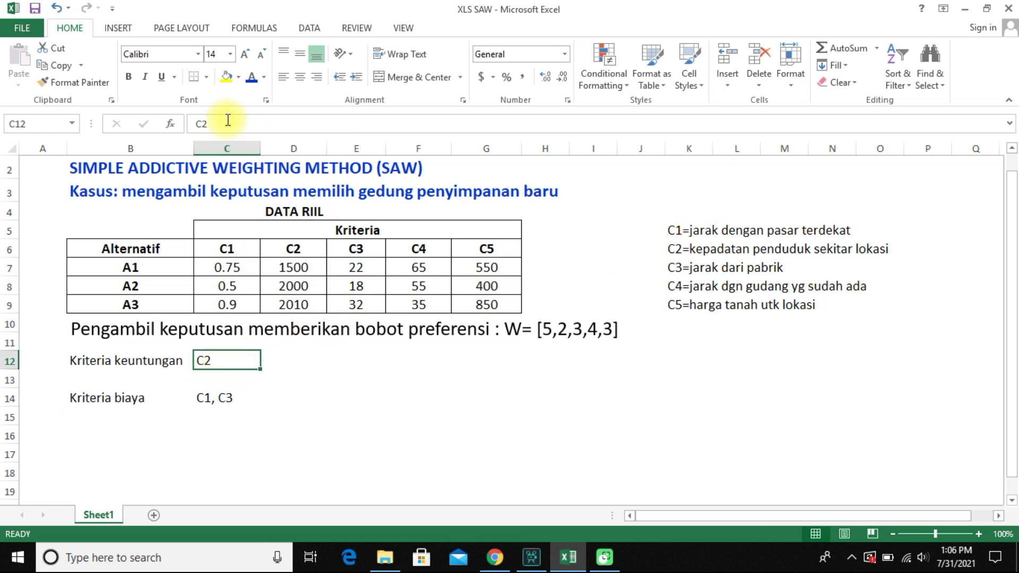
pyautogui.click(227, 120)
pyautogui.write(', C4')
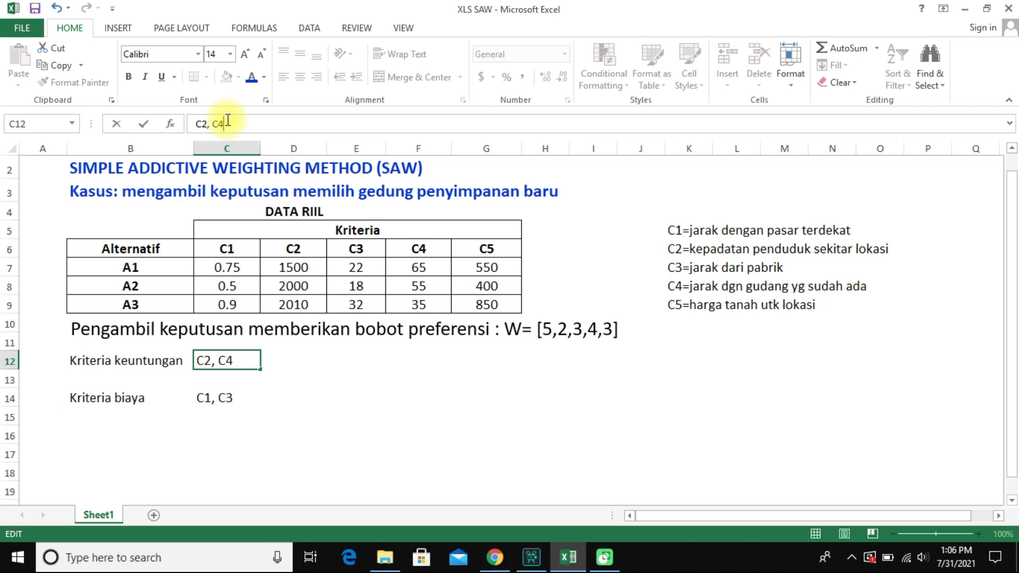
pyautogui.press('Return')
# Check the C5 description in the legend and add C5 to the Kriteria biaya list in C14 so it reads "C1, C3, C5".
pyautogui.click(735, 316)
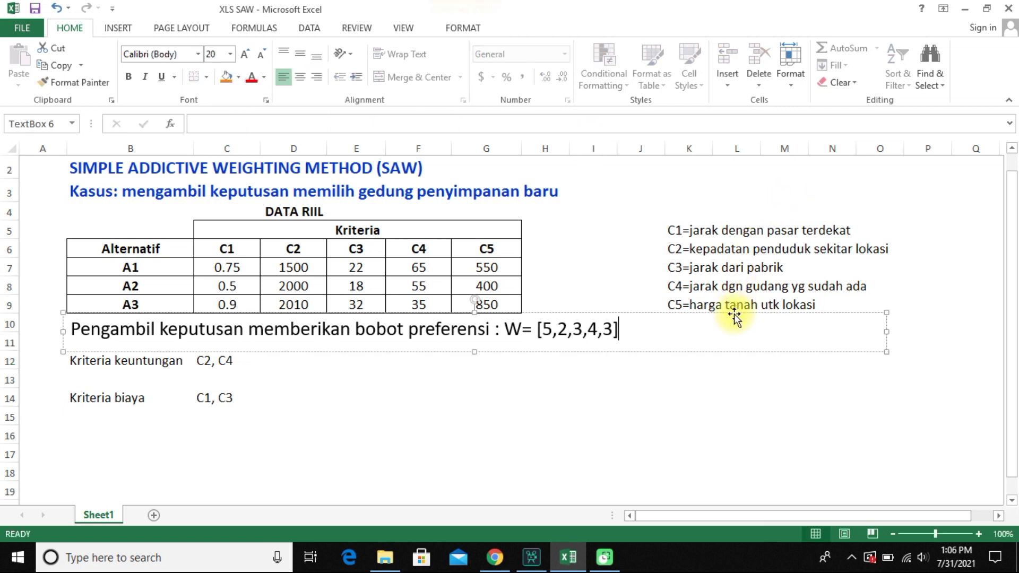
pyautogui.click(685, 304)
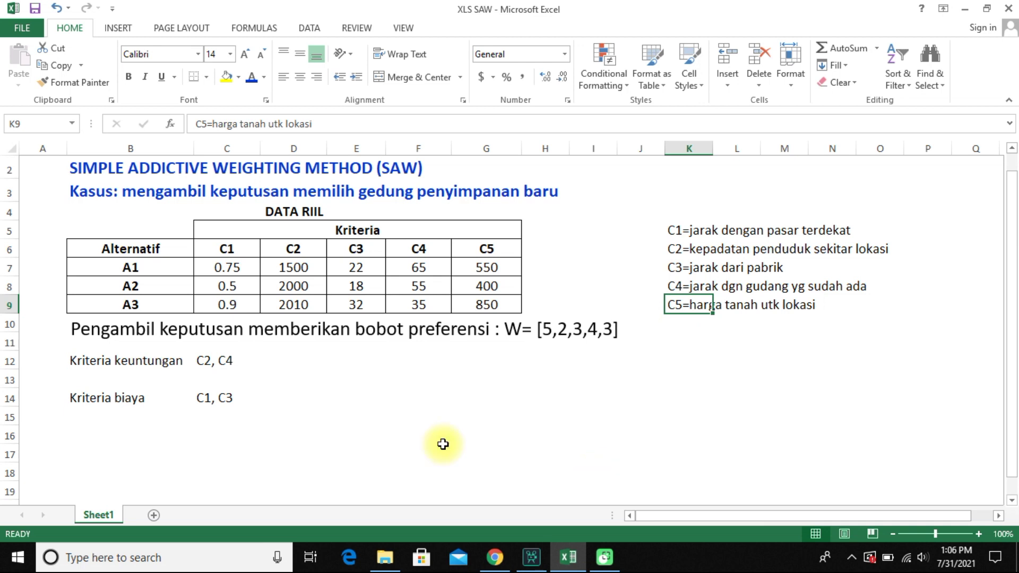
pyautogui.click(244, 412)
pyautogui.click(206, 395)
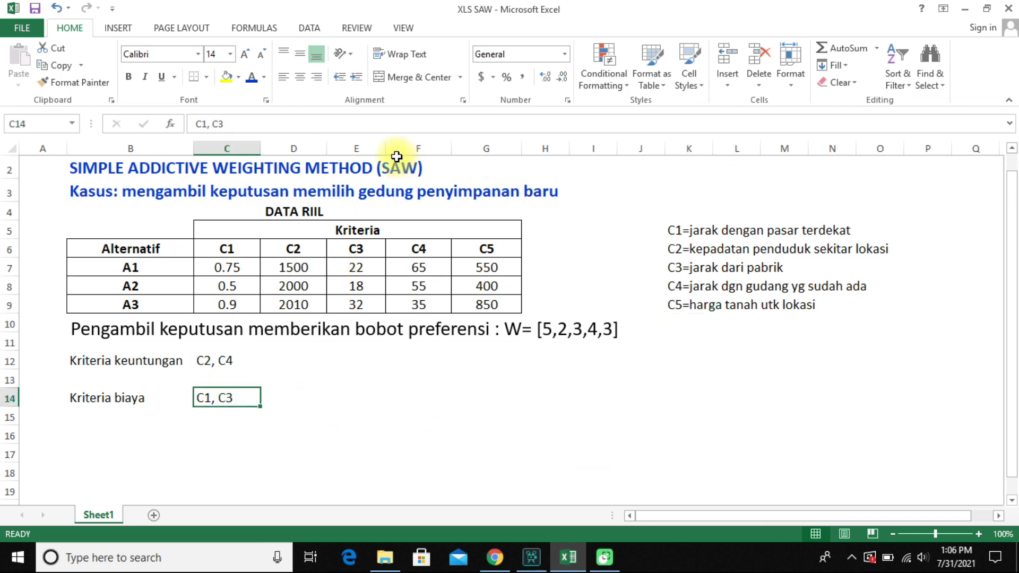
pyautogui.click(345, 120)
pyautogui.write(', C5')
pyautogui.press('Return')
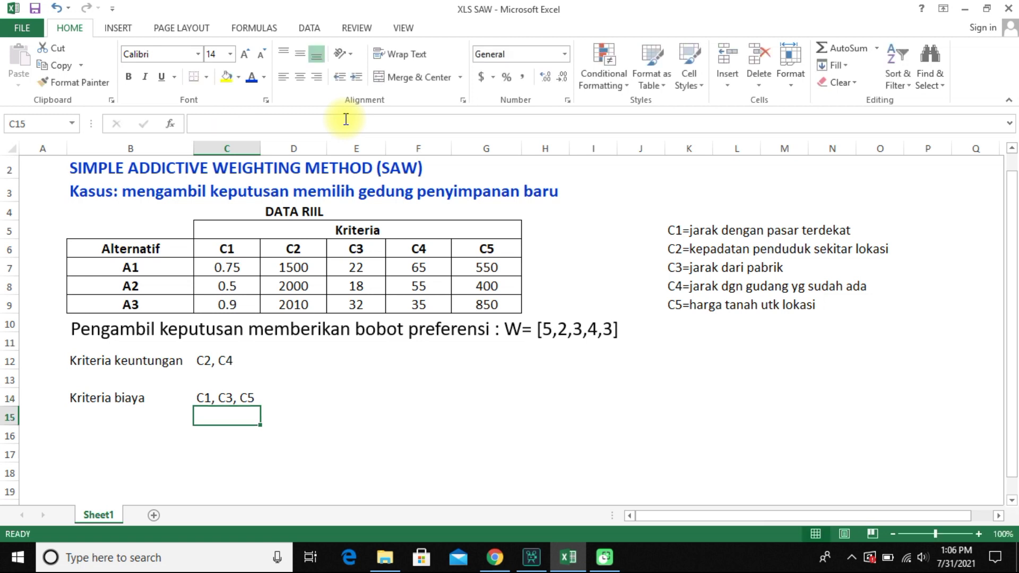
# Enter the label r11 in B16, two rows below Kriteria biaya.
pyautogui.click(84, 437)
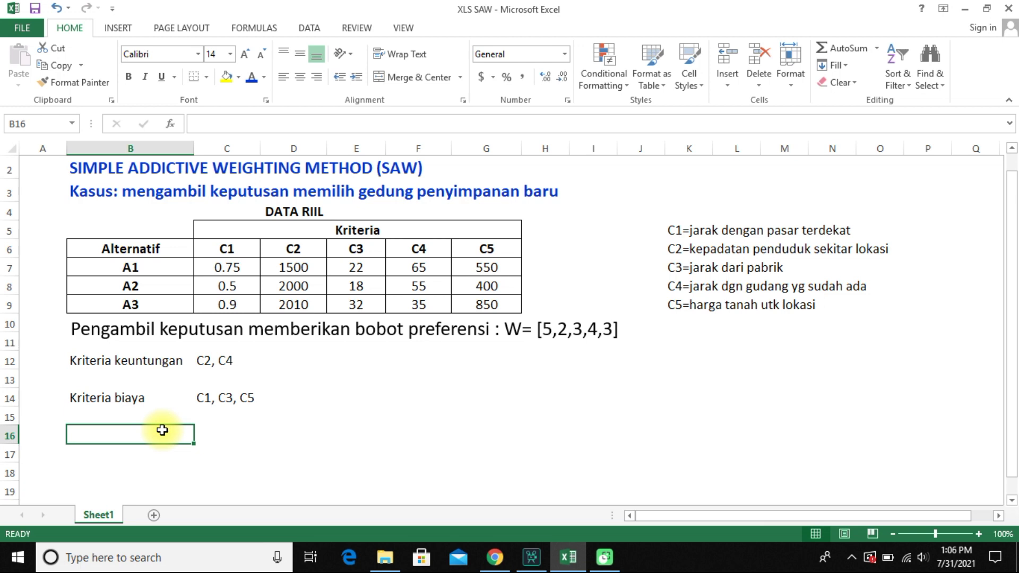
pyautogui.write('r')
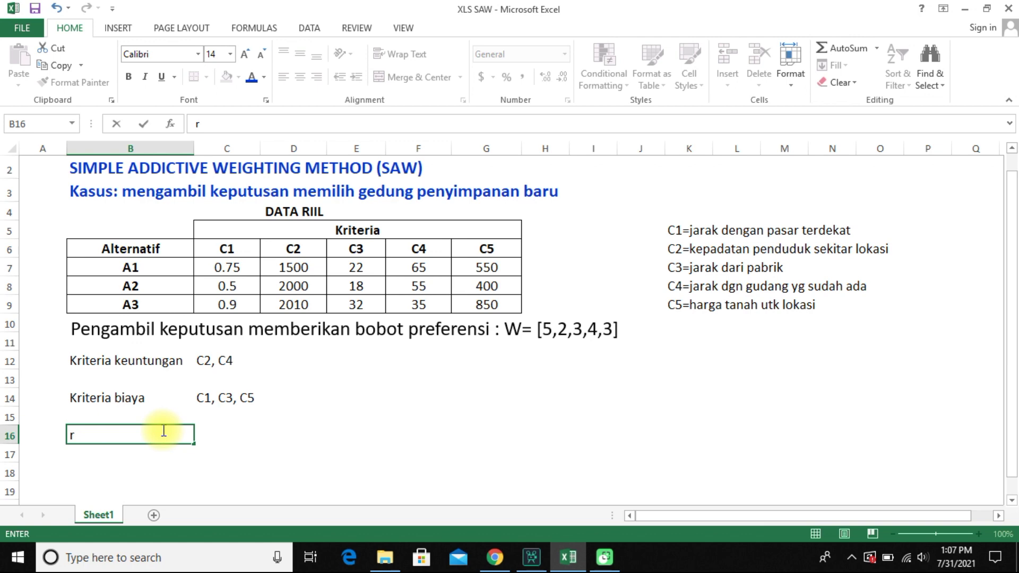
pyautogui.write('11')
pyautogui.press('Tab')
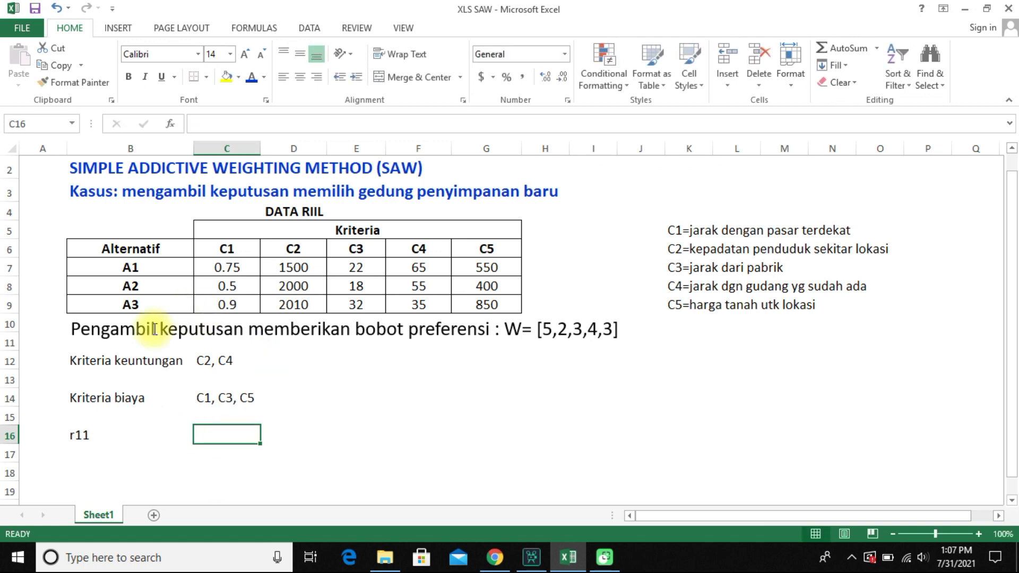
# Examine the A1 row and C1 column of the data table and C1's place in the Kriteria biaya list.
pyautogui.click(136, 265)
pyautogui.moveTo(228, 249); pyautogui.dragTo(229, 269)
pyautogui.moveTo(164, 270); pyautogui.dragTo(205, 268)
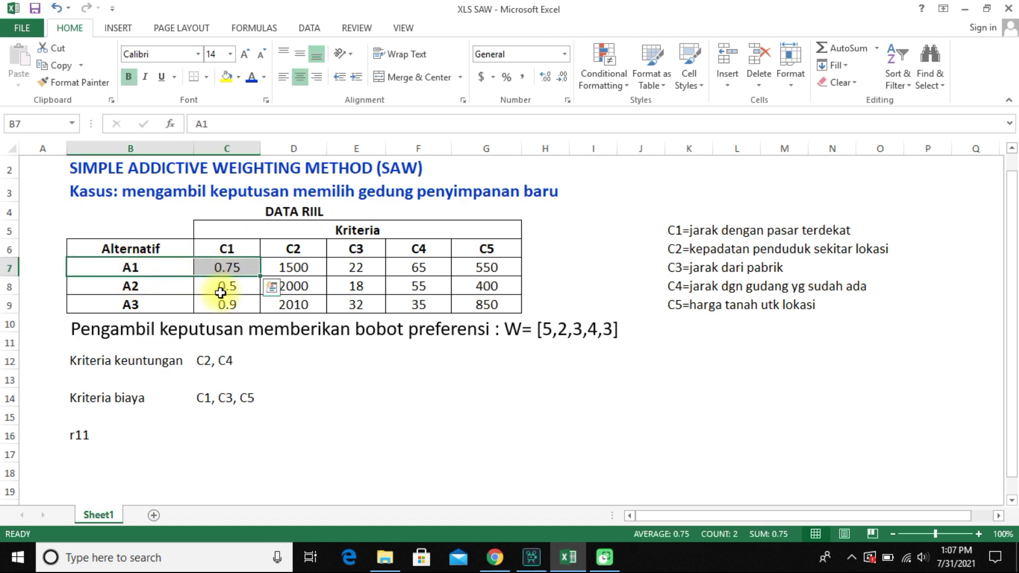
pyautogui.click(220, 429)
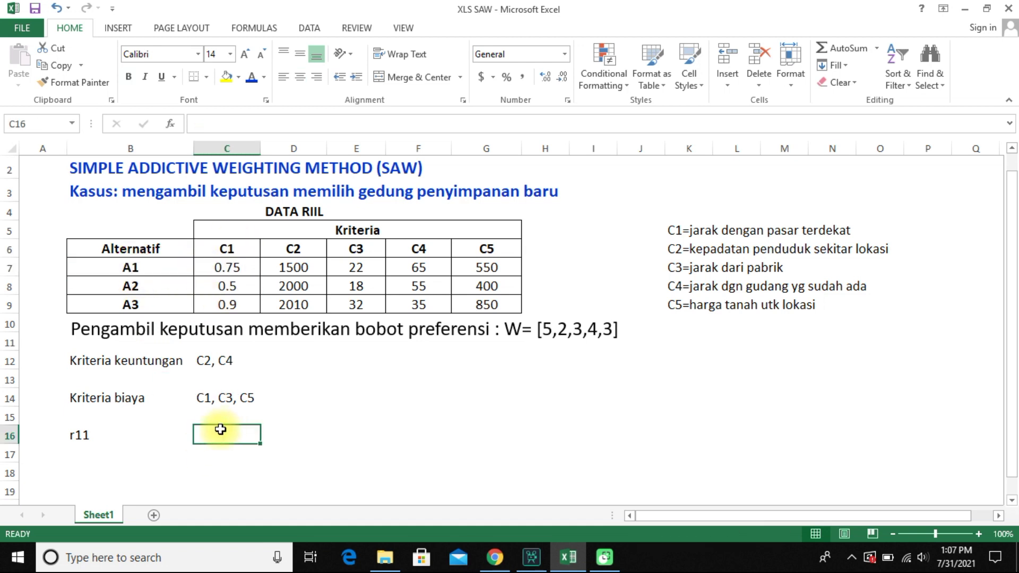
pyautogui.click(79, 437)
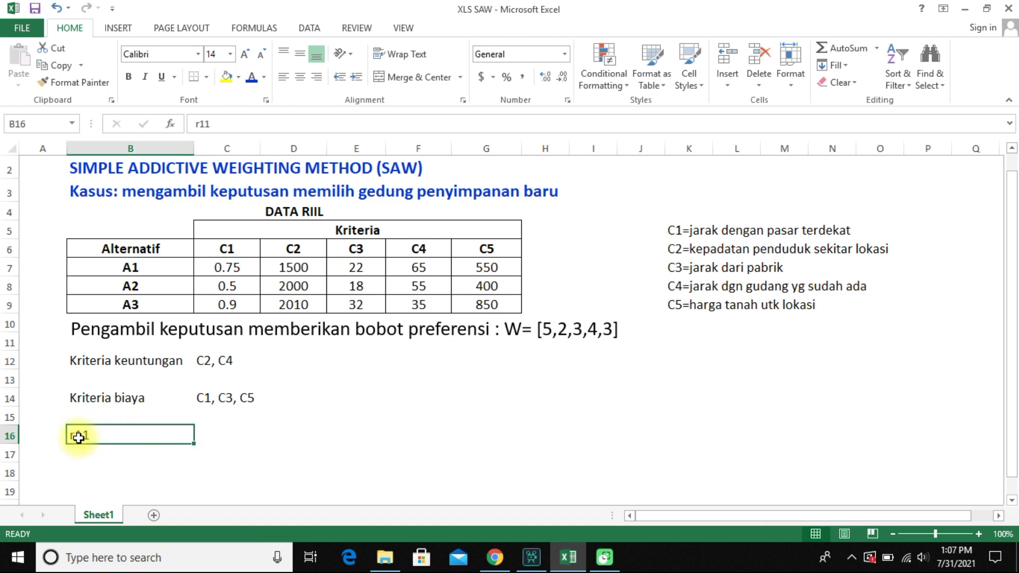
pyautogui.click(228, 268)
pyautogui.click(228, 247)
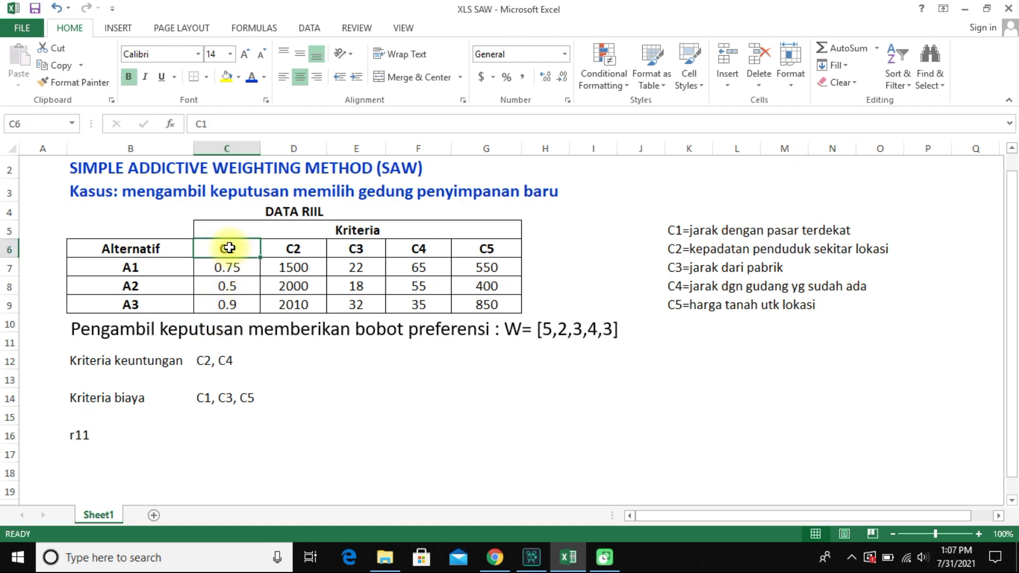
pyautogui.click(205, 402)
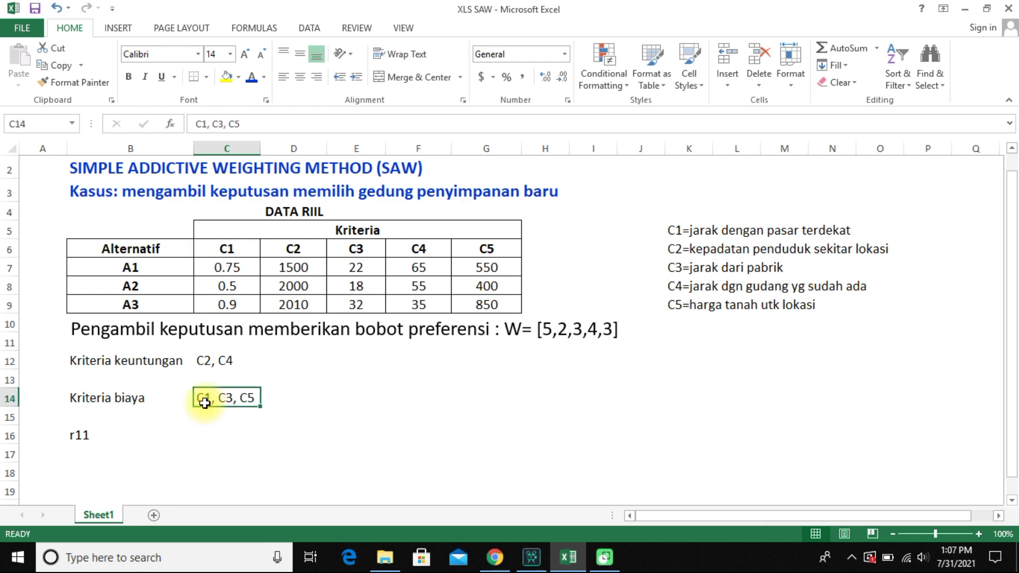
# Calculate r11 in C16 as the minimum of C7:C9 divided by C7.
pyautogui.click(203, 437)
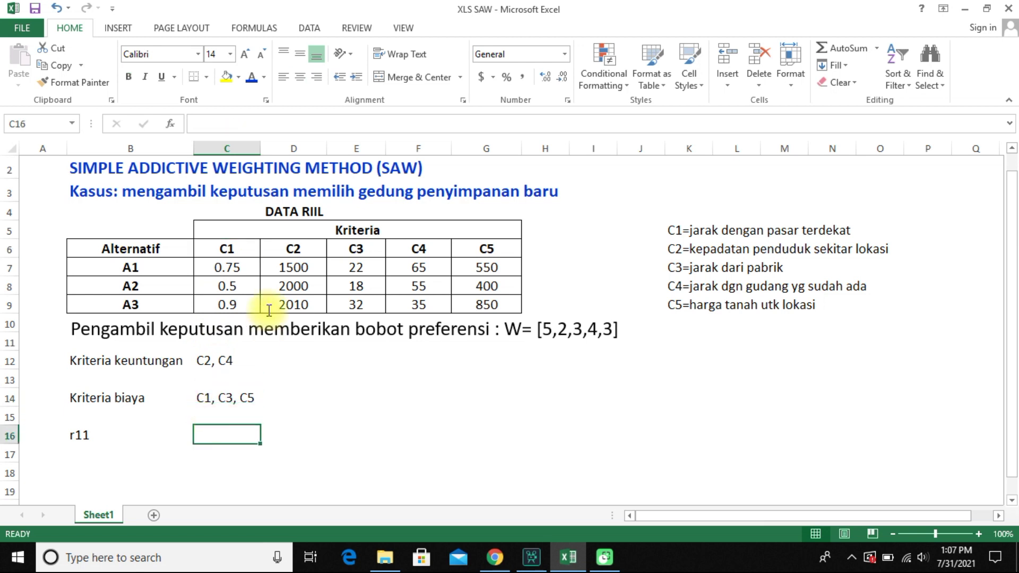
pyautogui.write('+')
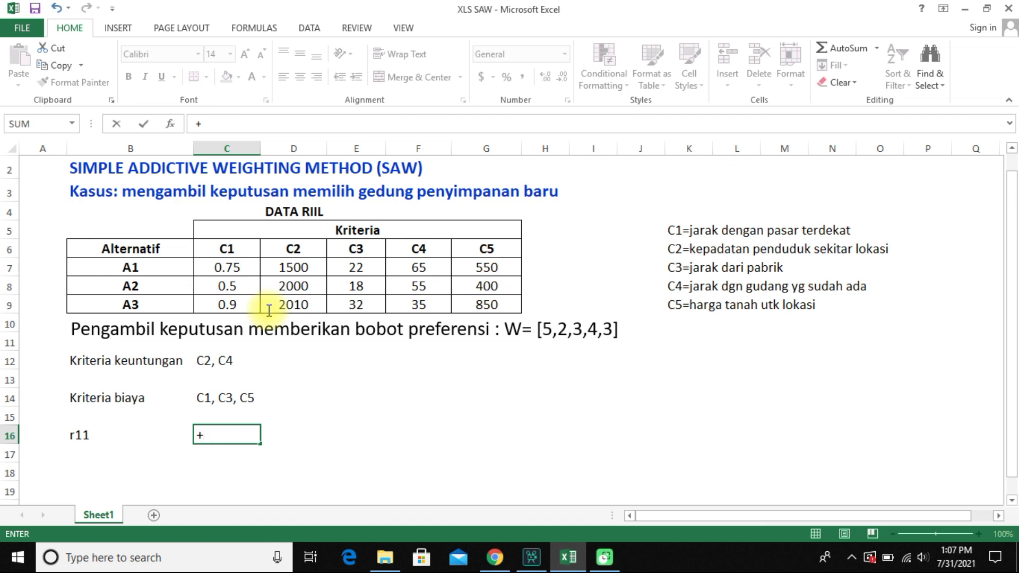
pyautogui.write('min(')
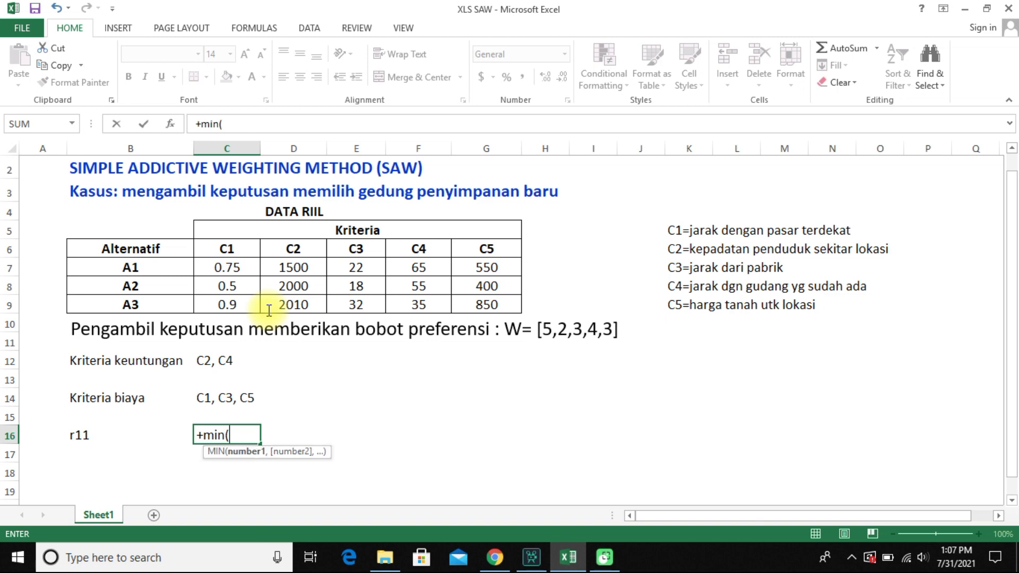
pyautogui.moveTo(223, 267); pyautogui.dragTo(225, 300)
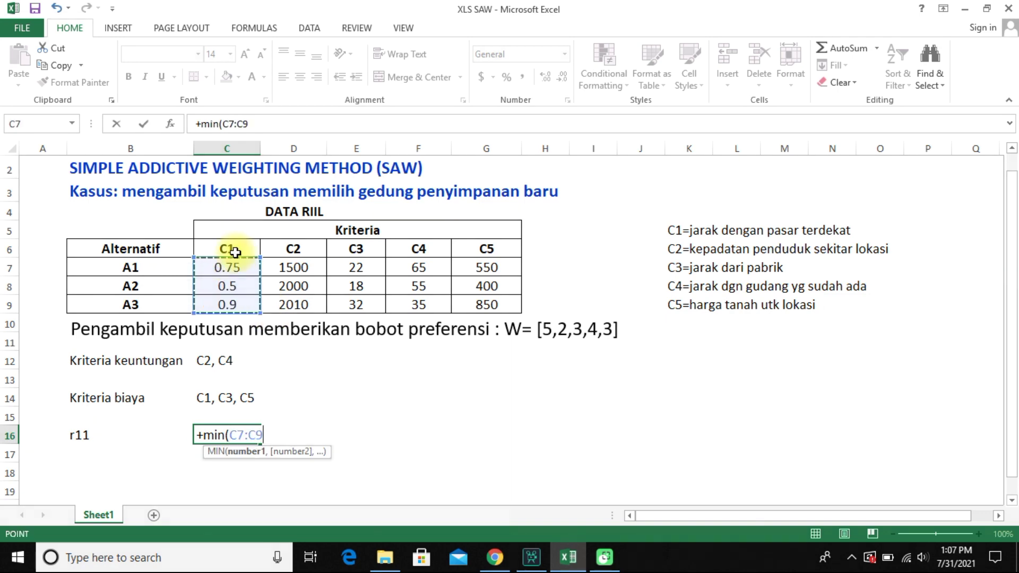
pyautogui.write(')')
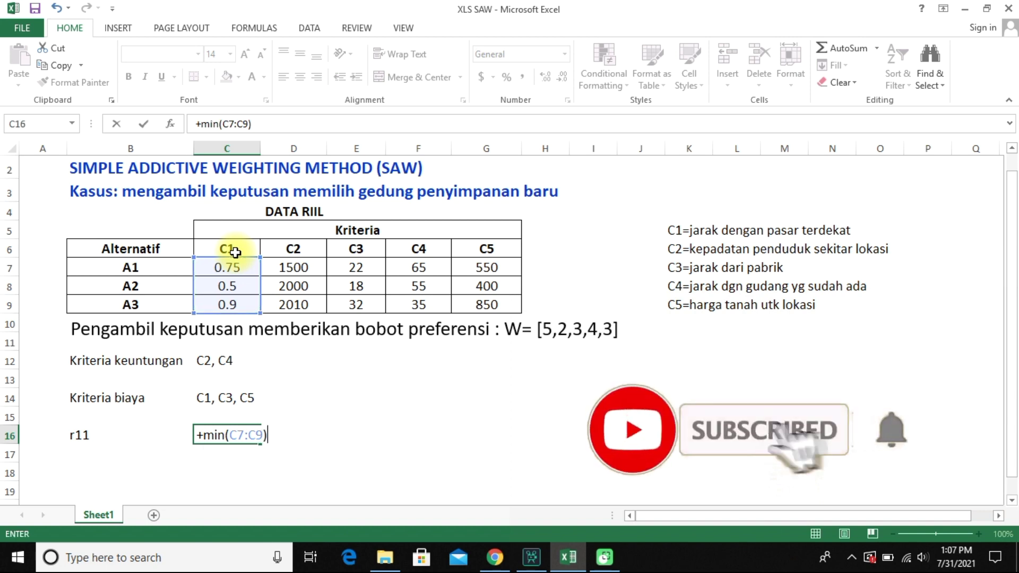
pyautogui.write('/')
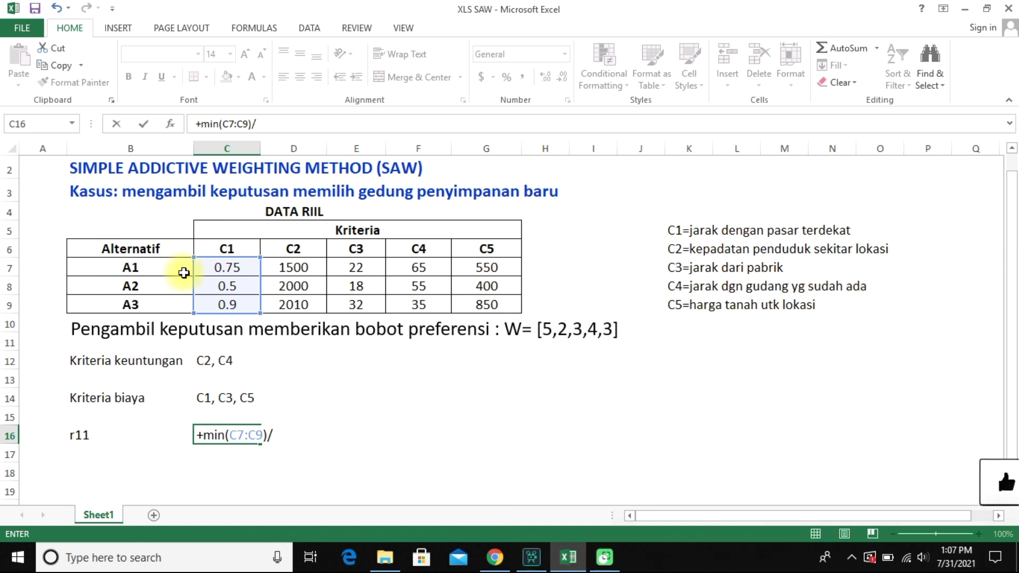
pyautogui.click(222, 270)
pyautogui.press('Return')
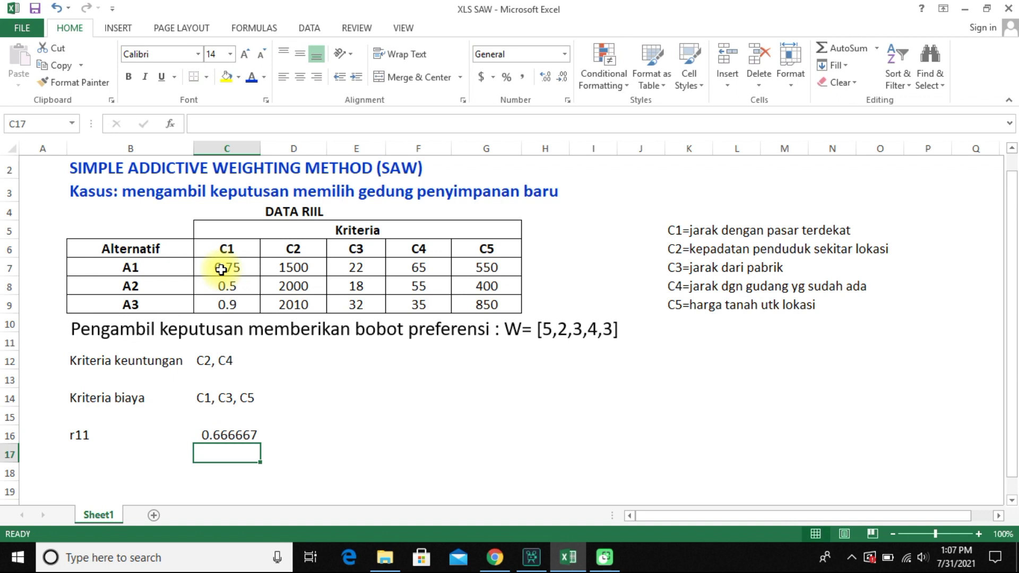
# Enter the labels r21 in B17 and r31 in B18, and check them against the C1 values.
pyautogui.click(80, 452)
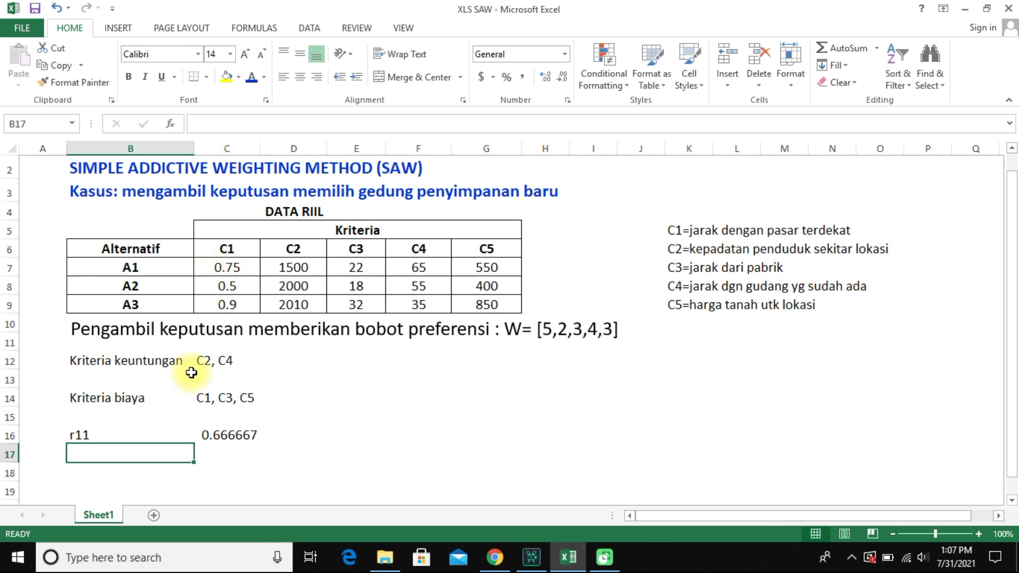
pyautogui.write('r21')
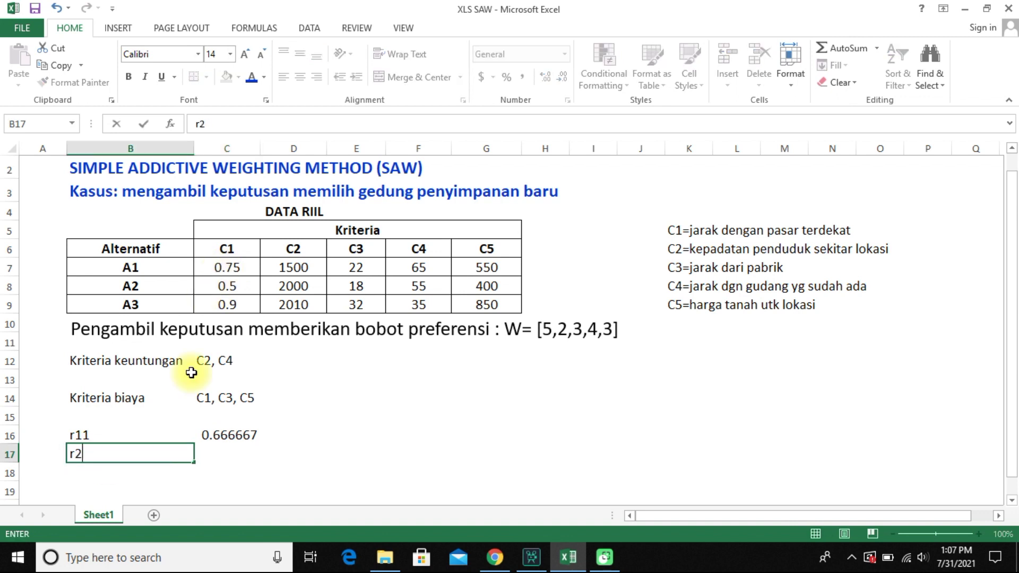
pyautogui.click(225, 286)
pyautogui.click(75, 471)
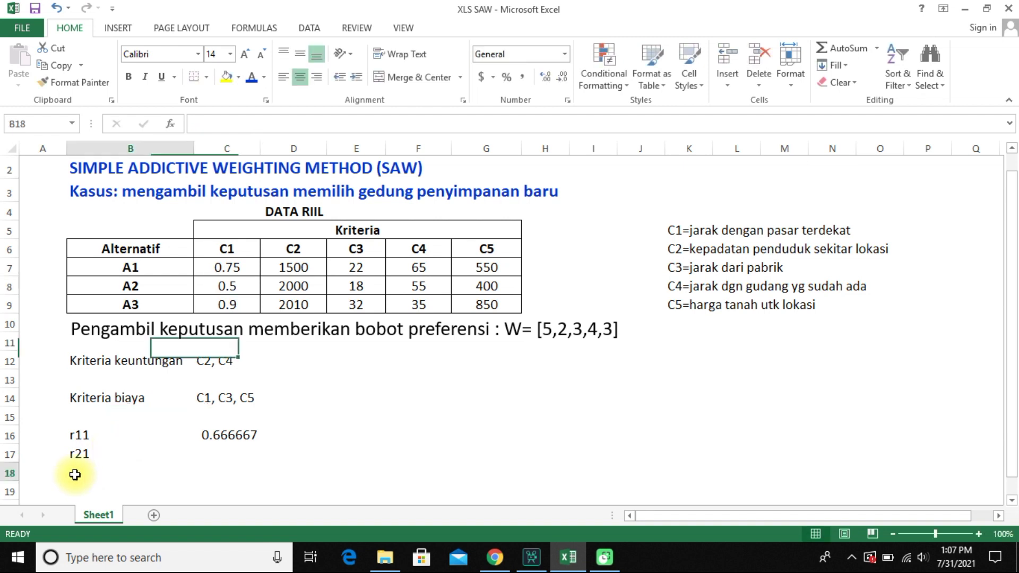
pyautogui.write('r31')
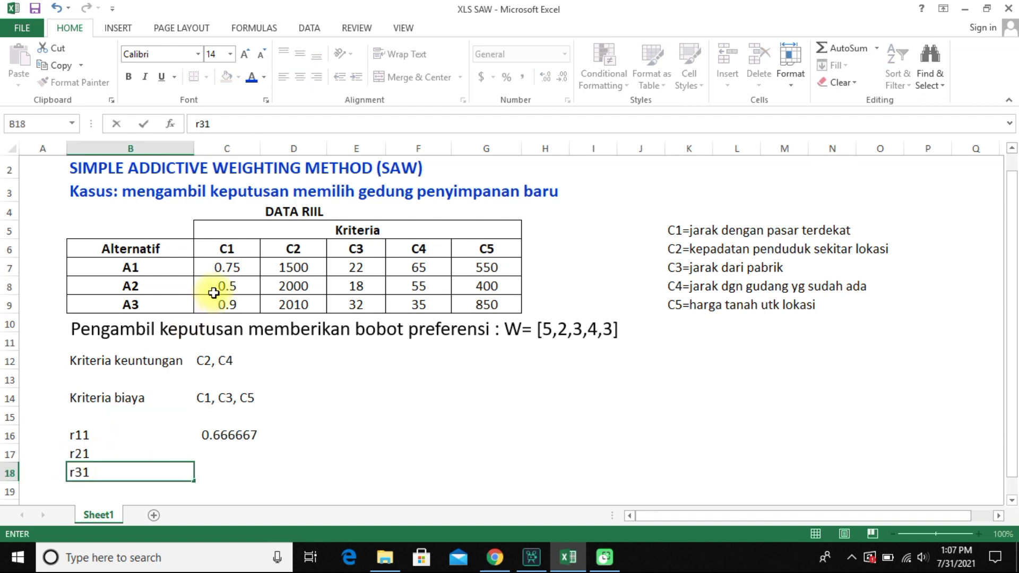
pyautogui.click(227, 303)
pyautogui.moveTo(234, 250); pyautogui.dragTo(228, 301)
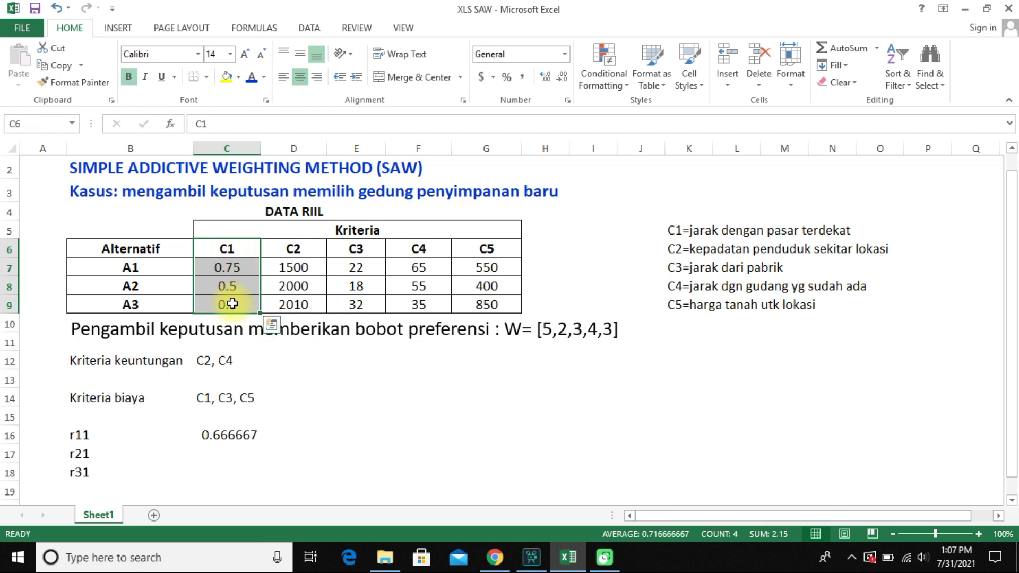
# Make the MIN range in C16 absolute as $C$7:$C$9 and fill the formula down to C18.
pyautogui.click(215, 447)
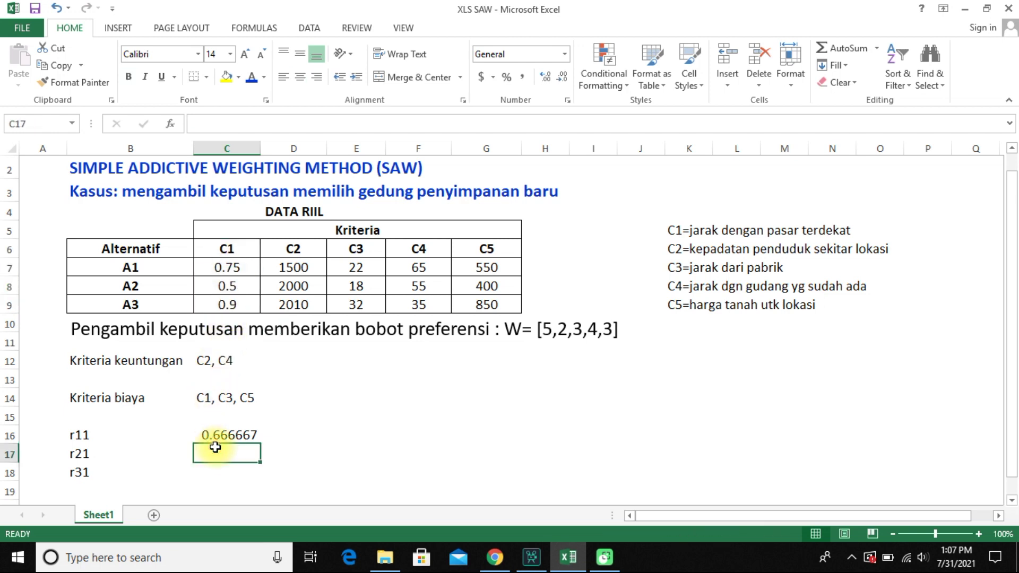
pyautogui.doubleClick(218, 435)
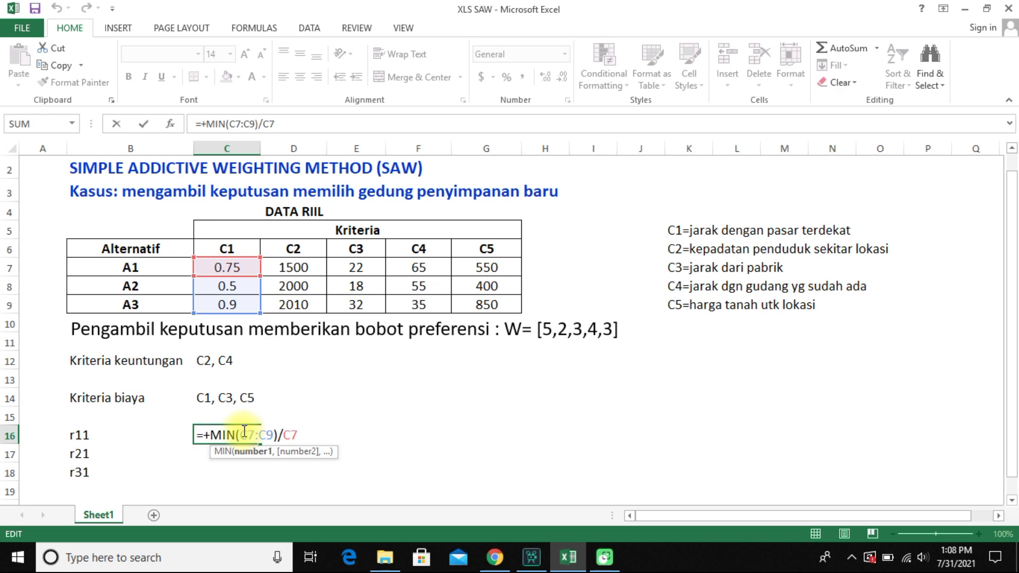
pyautogui.write('$')
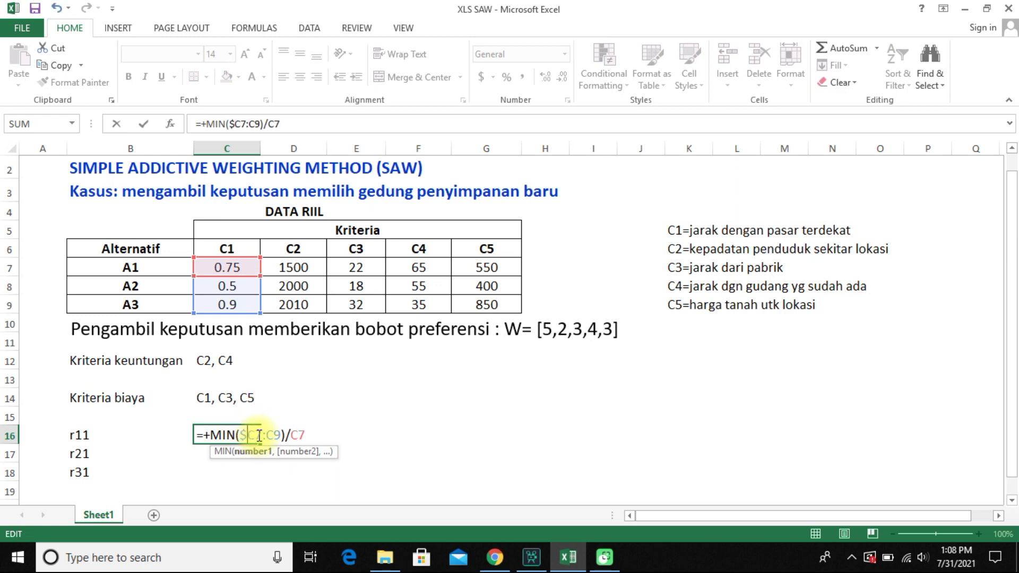
pyautogui.click(254, 437)
pyautogui.write('$')
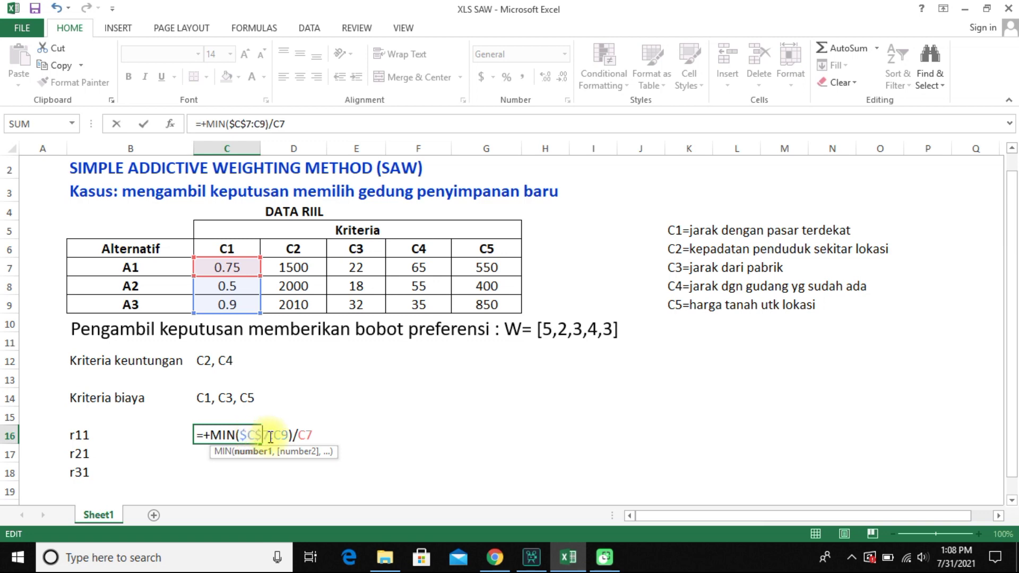
pyautogui.click(275, 436)
pyautogui.write('$')
pyautogui.click(287, 437)
pyautogui.write('$C$')
pyautogui.press('Return')
pyautogui.click(239, 437)
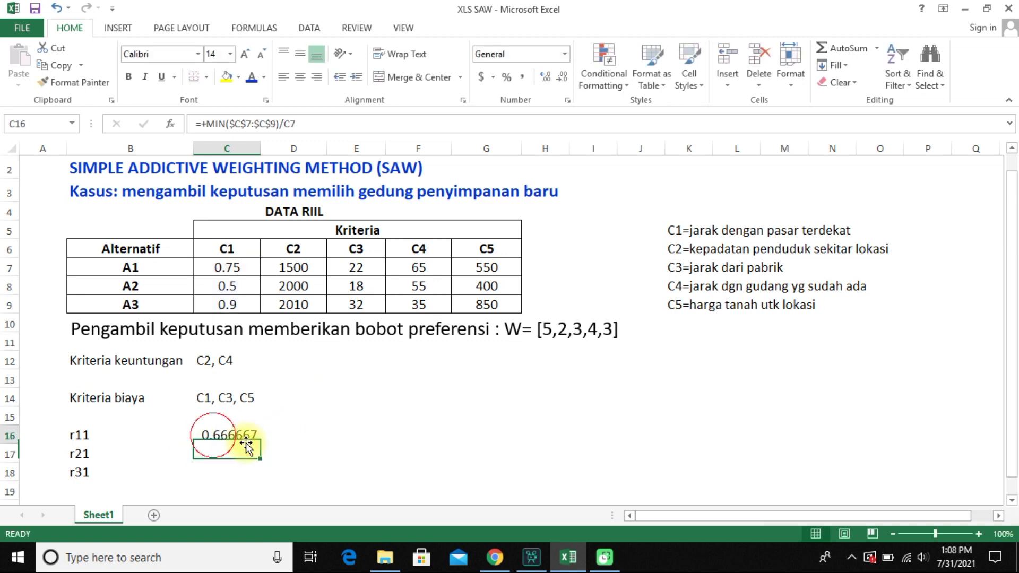
pyautogui.moveTo(260, 443); pyautogui.dragTo(256, 481)
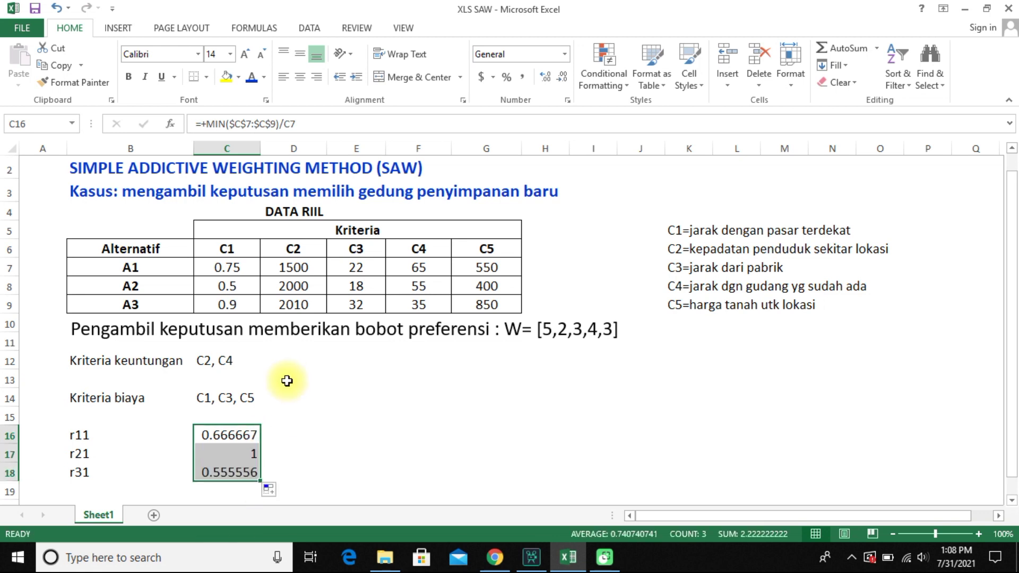
# Enter the label r12 in D16, beside the r11 result.
pyautogui.click(278, 438)
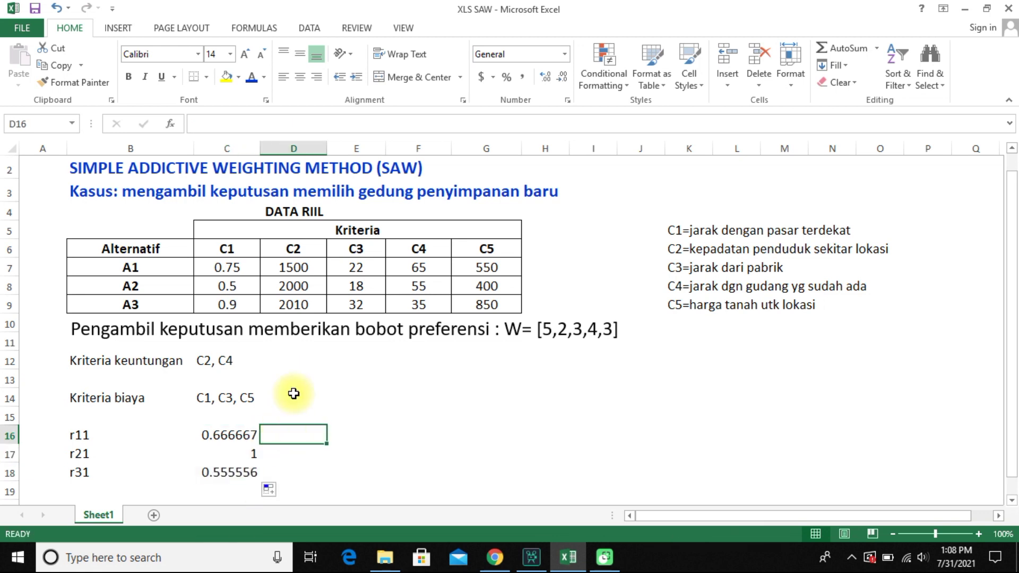
pyautogui.write('r')
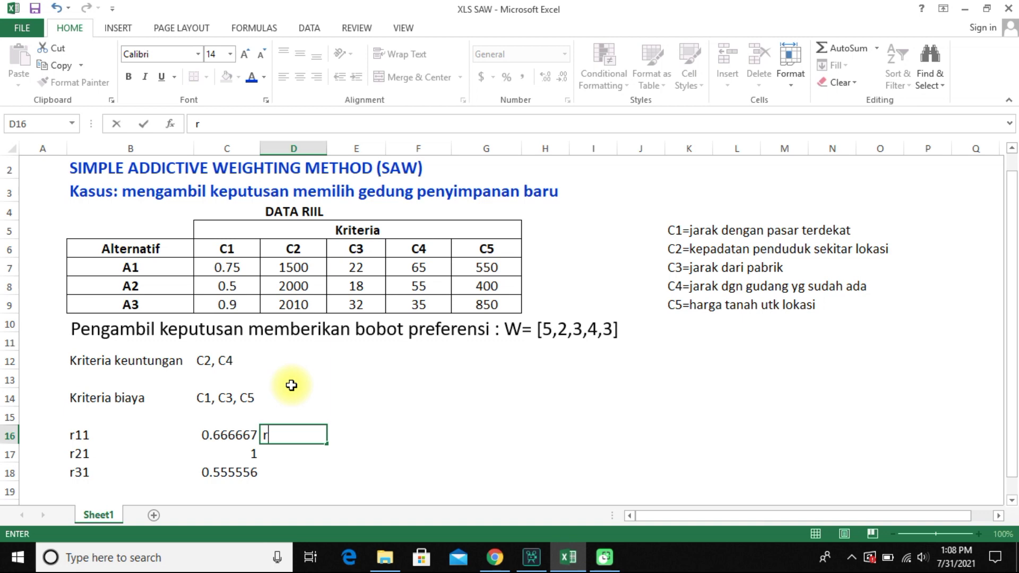
pyautogui.write('12')
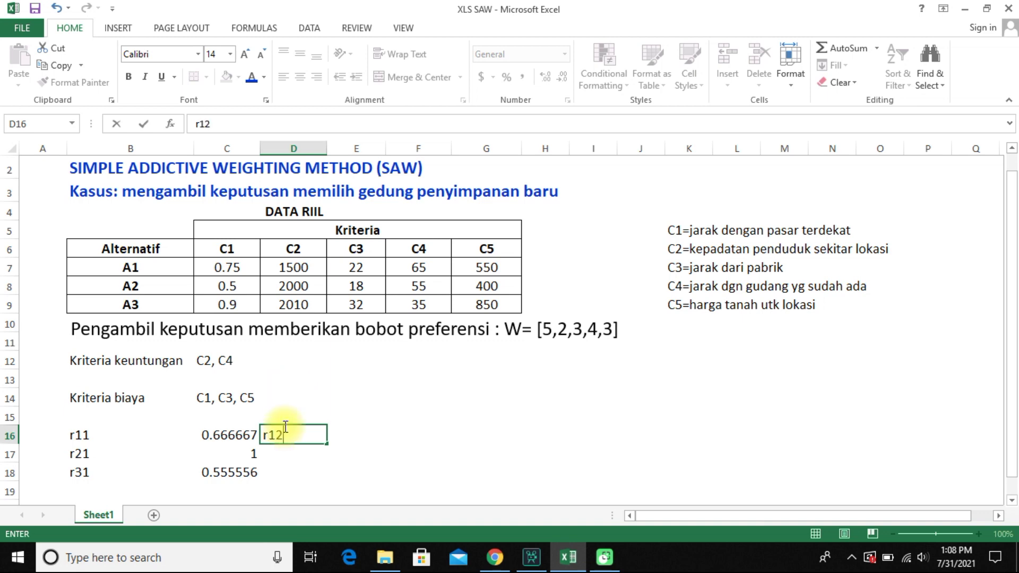
pyautogui.press('Return')
# Calculate r12 in E16 as D7 divided by the maximum of D7:D9.
pyautogui.click(329, 437)
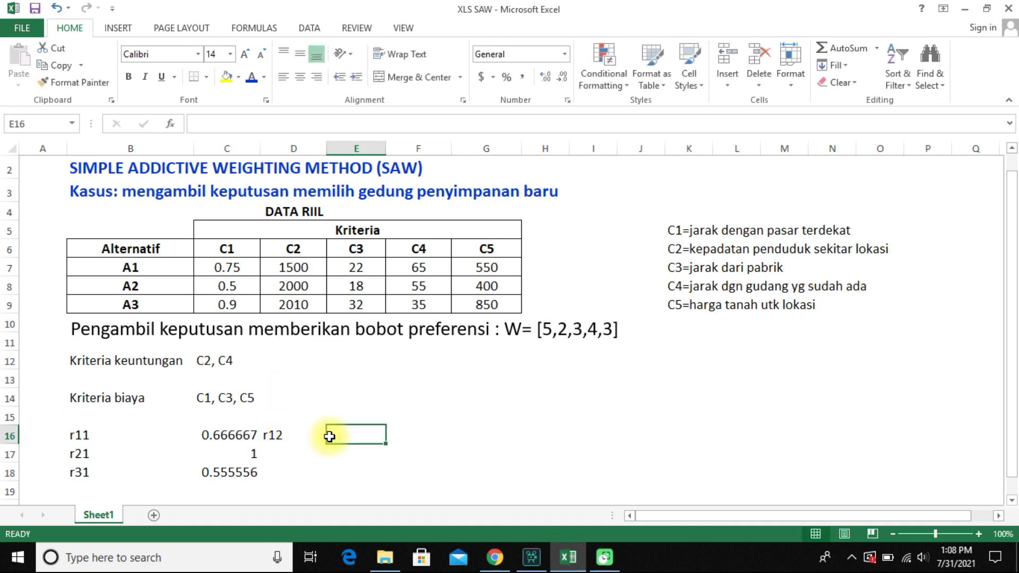
pyautogui.write('+')
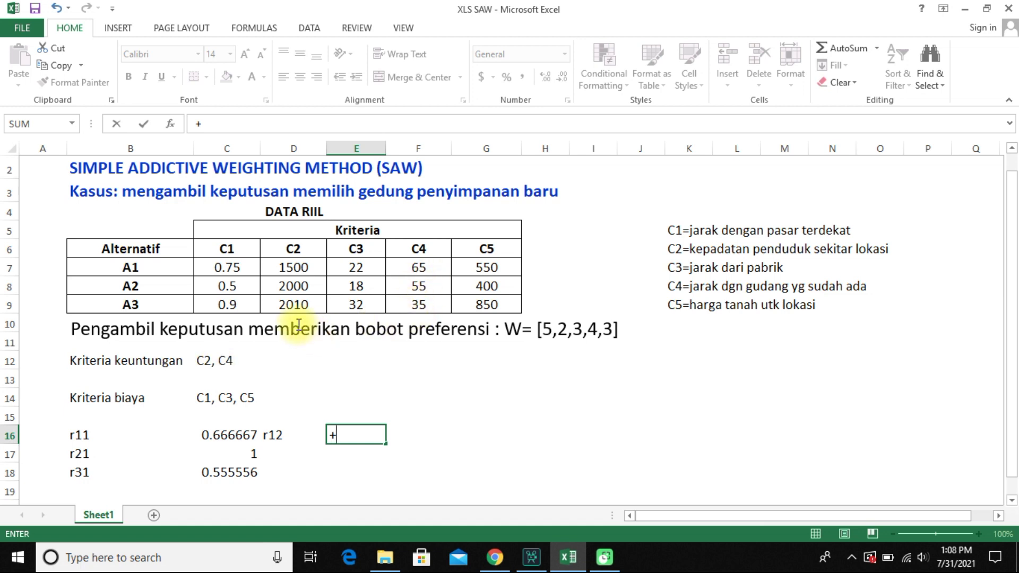
pyautogui.click(289, 268)
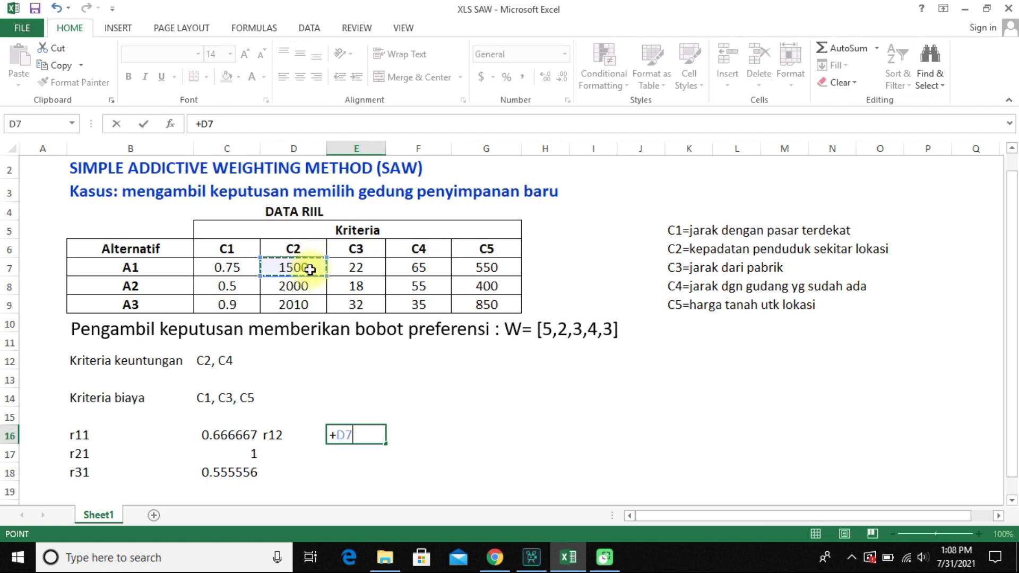
pyautogui.write('/max(')
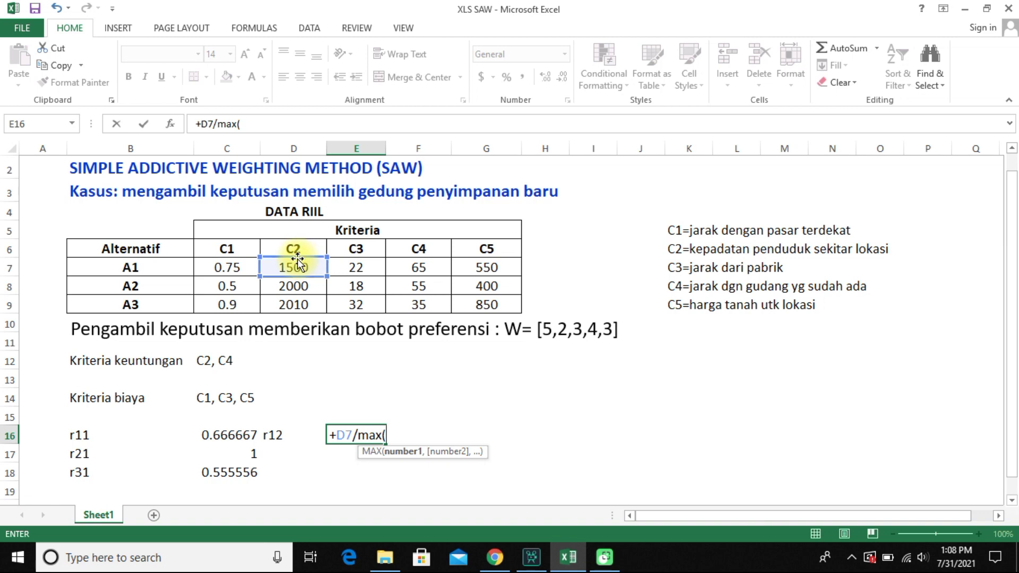
pyautogui.moveTo(293, 261); pyautogui.dragTo(287, 305)
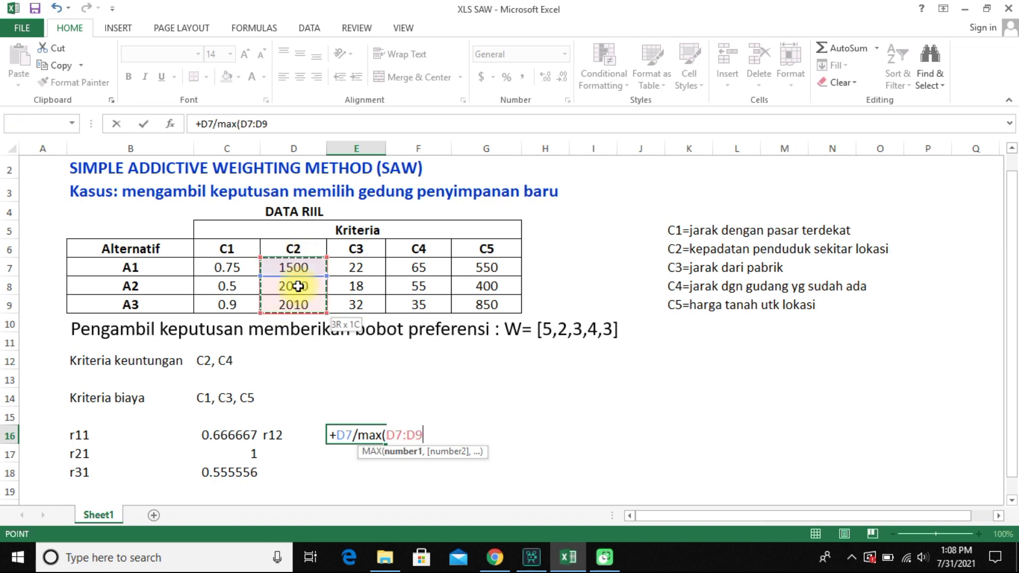
pyautogui.write(')')
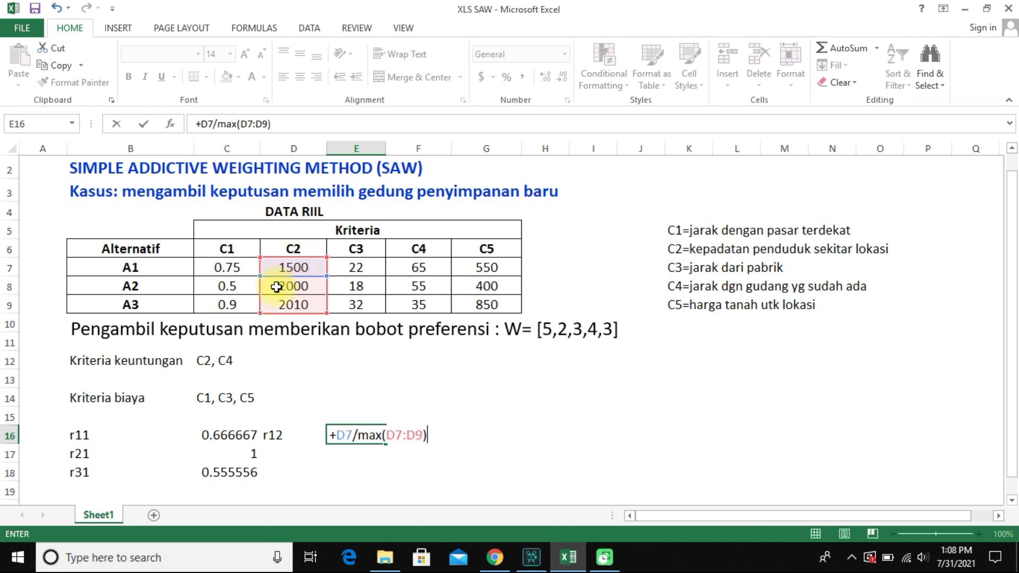
pyautogui.press('Return')
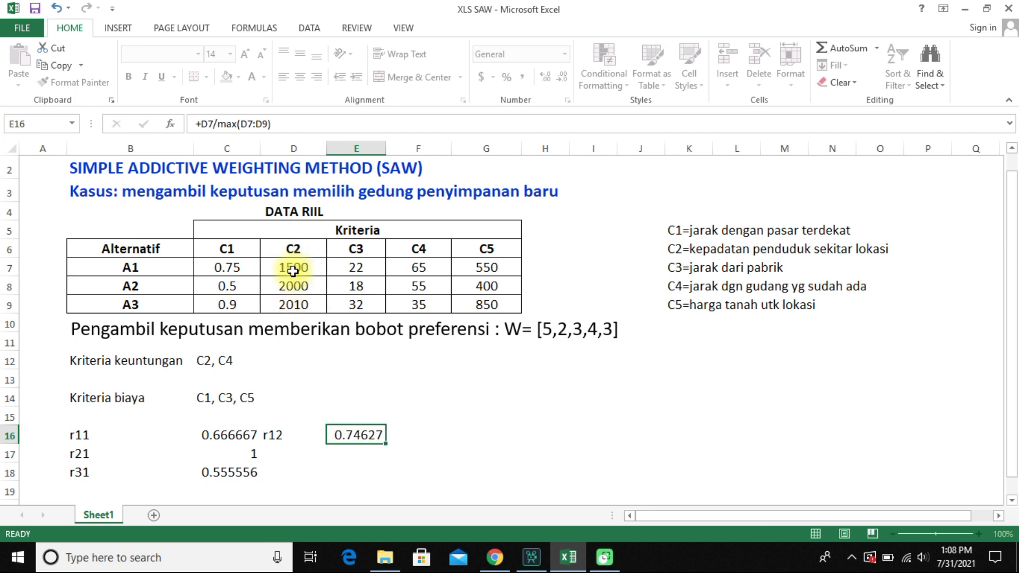
pyautogui.click(356, 435)
# Enter the labels r22 in D17 and r32 in D18, below r12.
pyautogui.click(275, 451)
pyautogui.write('r')
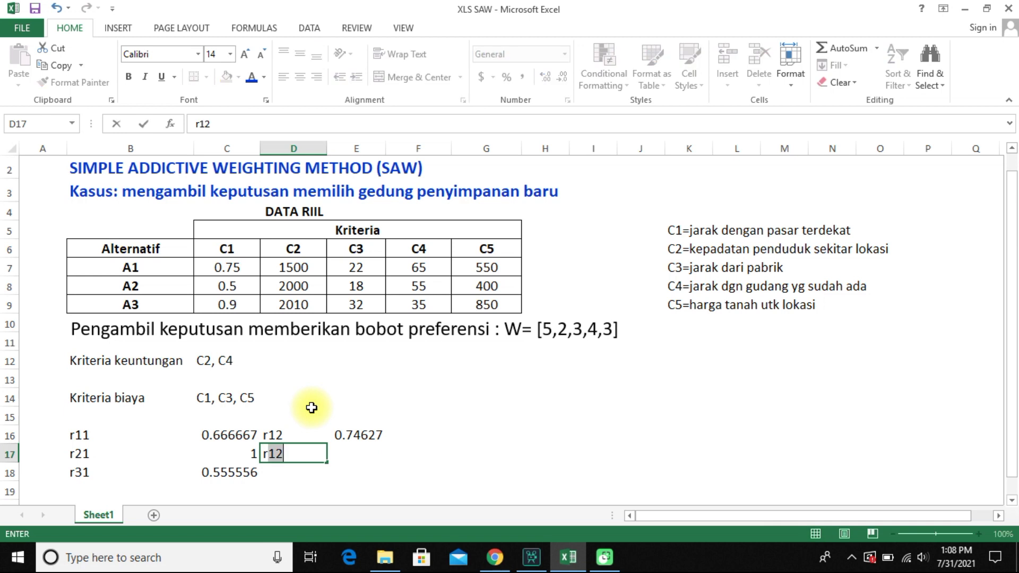
pyautogui.write('21')
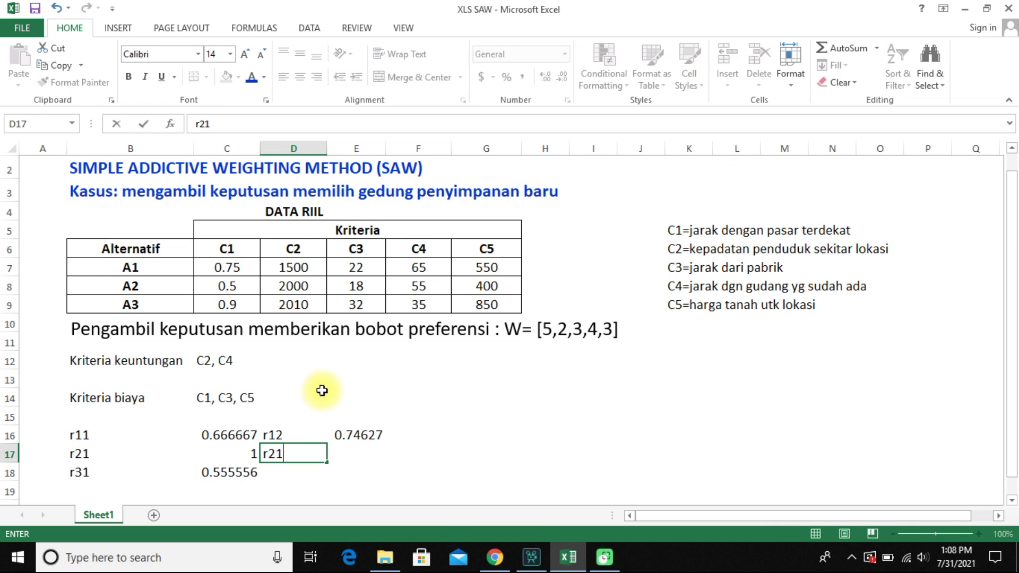
pyautogui.press('Return')
pyautogui.write('r')
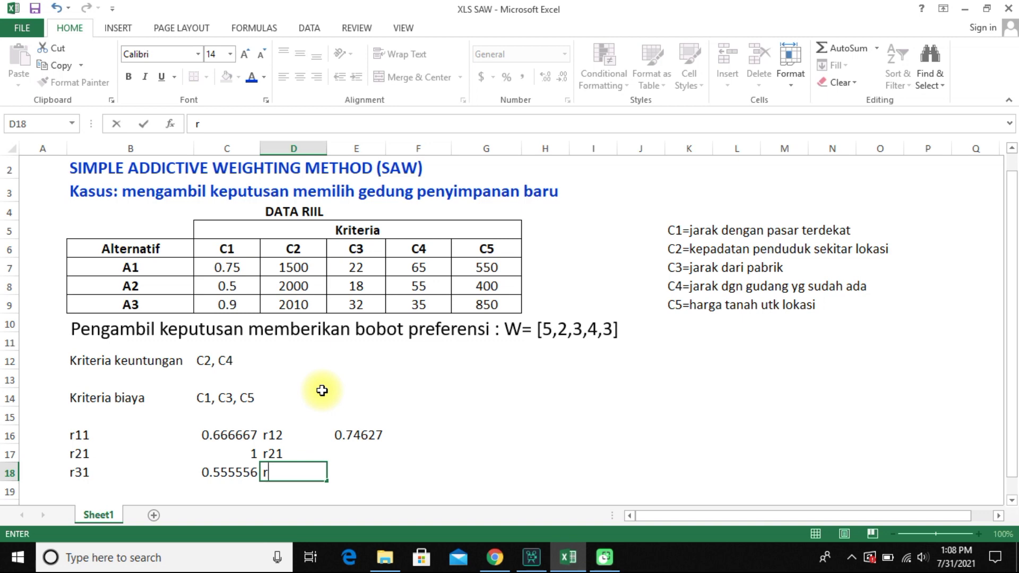
pyautogui.press('Up')
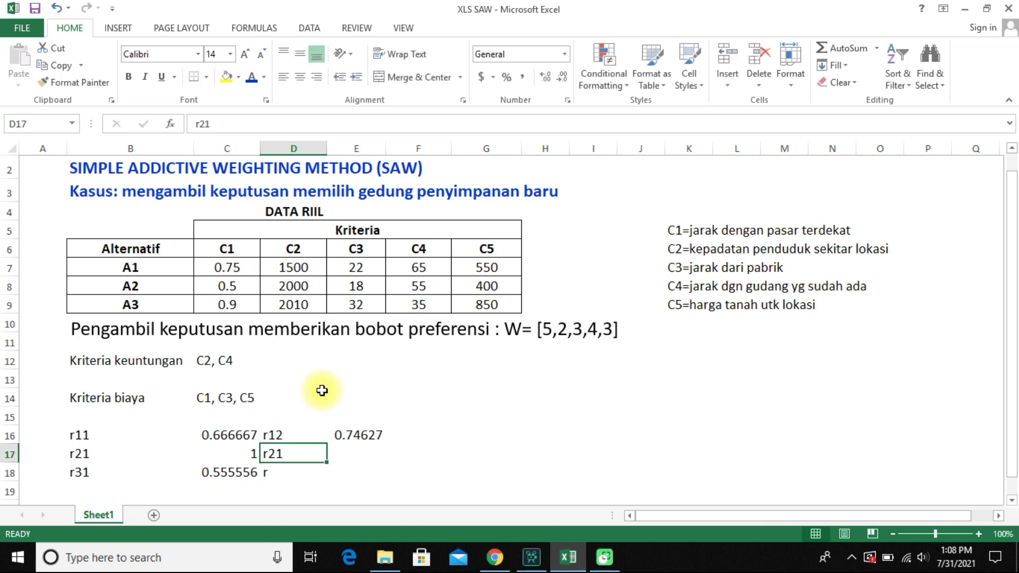
pyautogui.write('r22')
pyautogui.press('Up')
pyautogui.press('Down')
pyautogui.press('Down')
pyautogui.write('r')
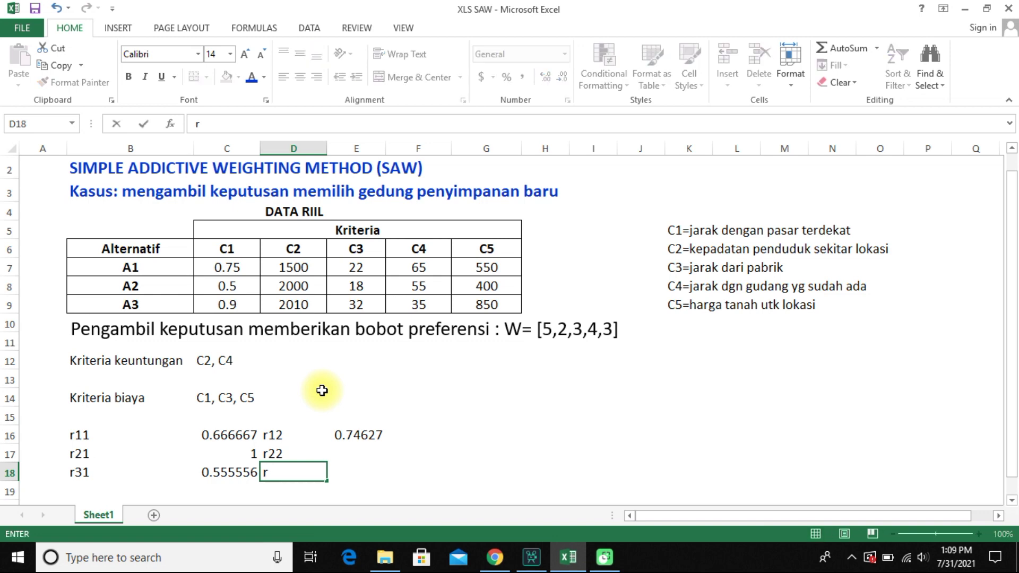
pyautogui.write('32')
# Make the MAX range in E16 absolute as $D$7:$D$9 and fill the formula down to E18.
pyautogui.click(356, 450)
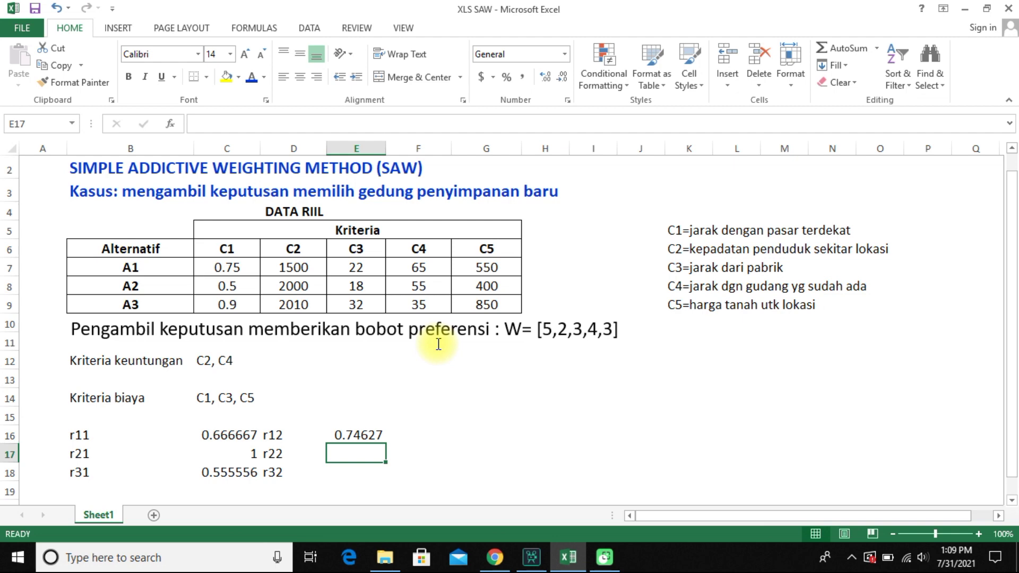
pyautogui.click(276, 287)
pyautogui.click(290, 270)
pyautogui.moveTo(289, 270); pyautogui.dragTo(291, 304)
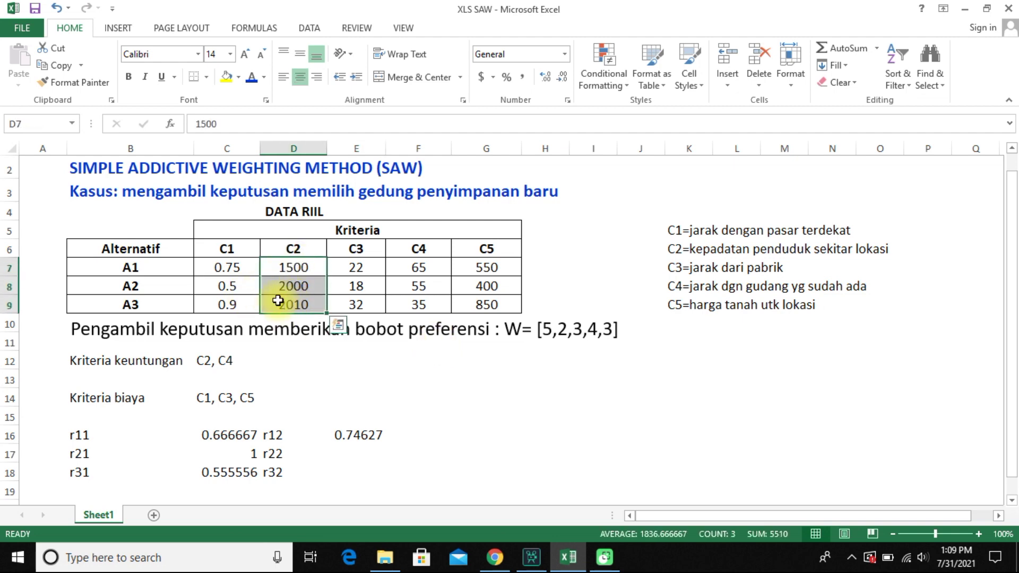
pyautogui.click(342, 455)
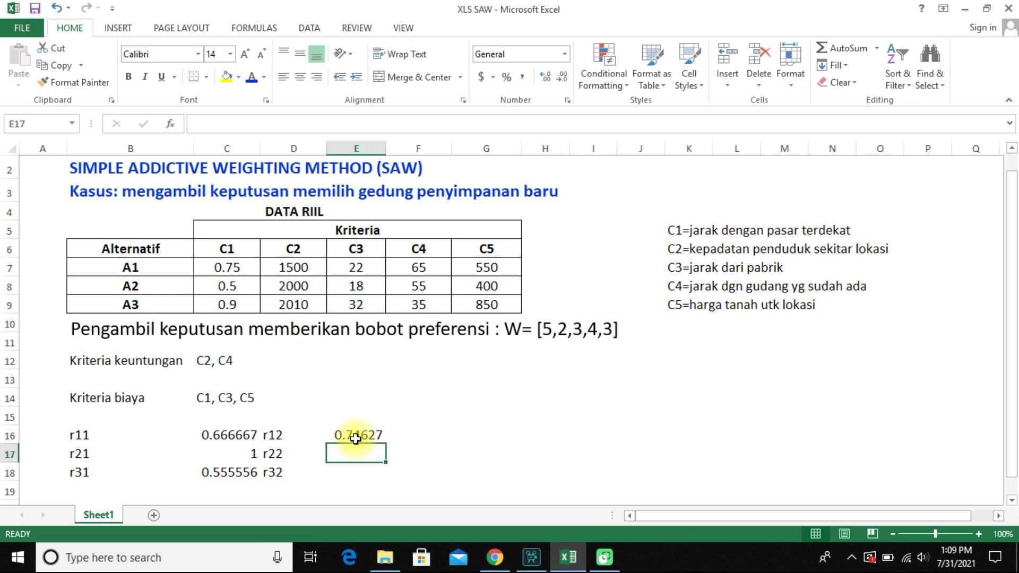
pyautogui.doubleClick(360, 436)
pyautogui.click(399, 436)
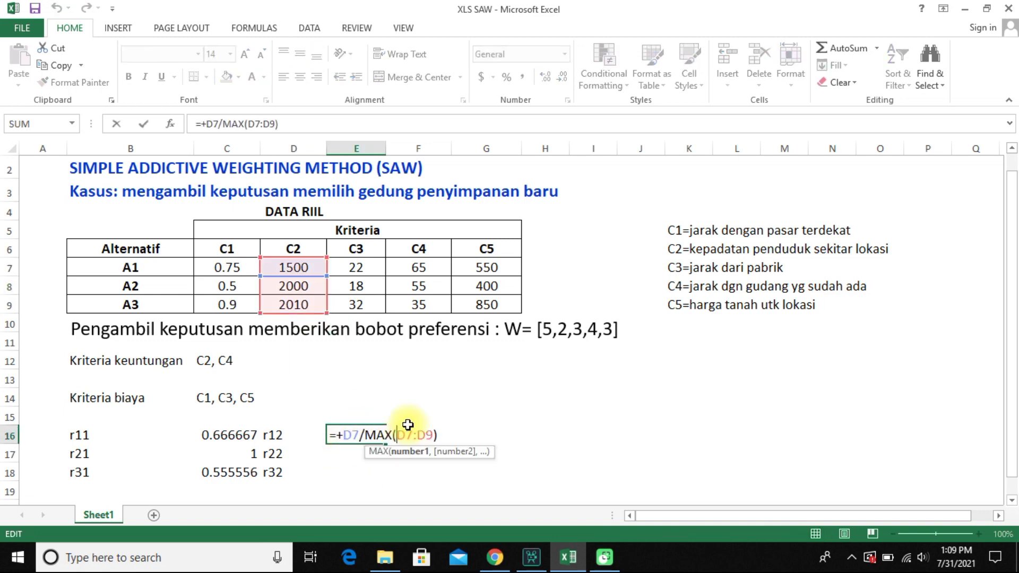
pyautogui.write('$')
pyautogui.press('Right')
pyautogui.write('$')
pyautogui.click(432, 435)
pyautogui.write('$')
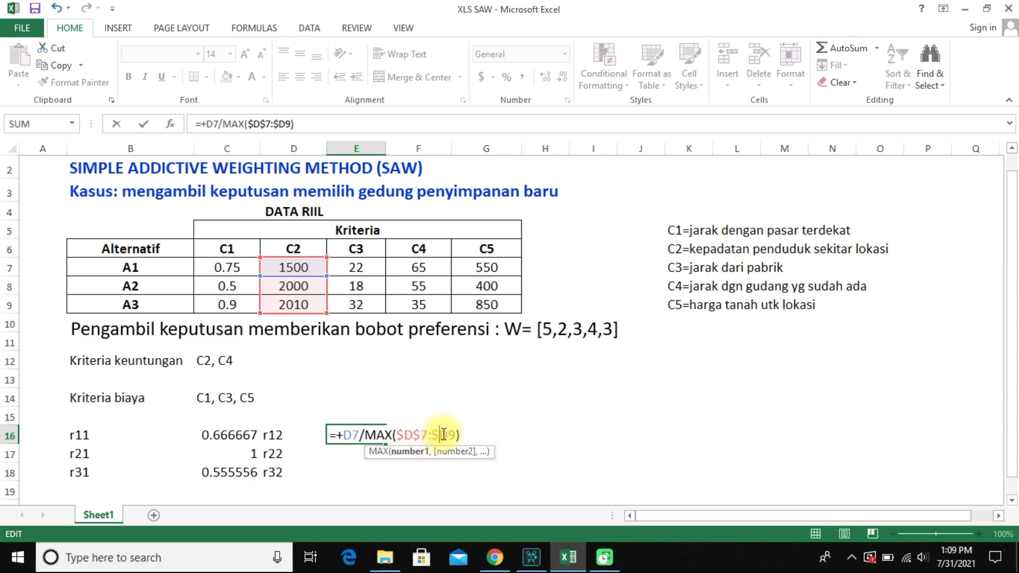
pyautogui.click(449, 435)
pyautogui.write('$')
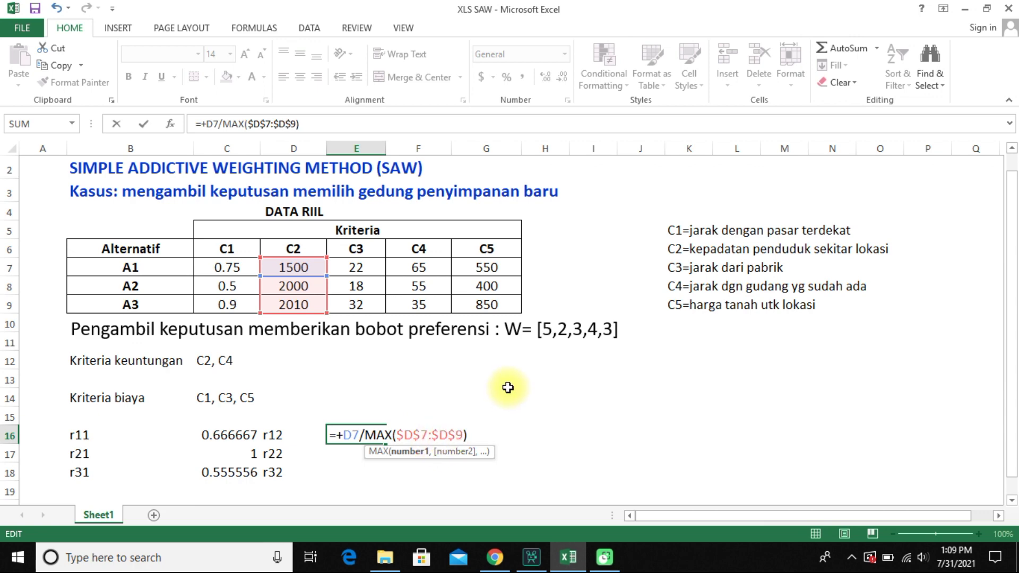
pyautogui.press('Return')
pyautogui.click(371, 436)
pyautogui.moveTo(386, 444); pyautogui.dragTo(383, 483)
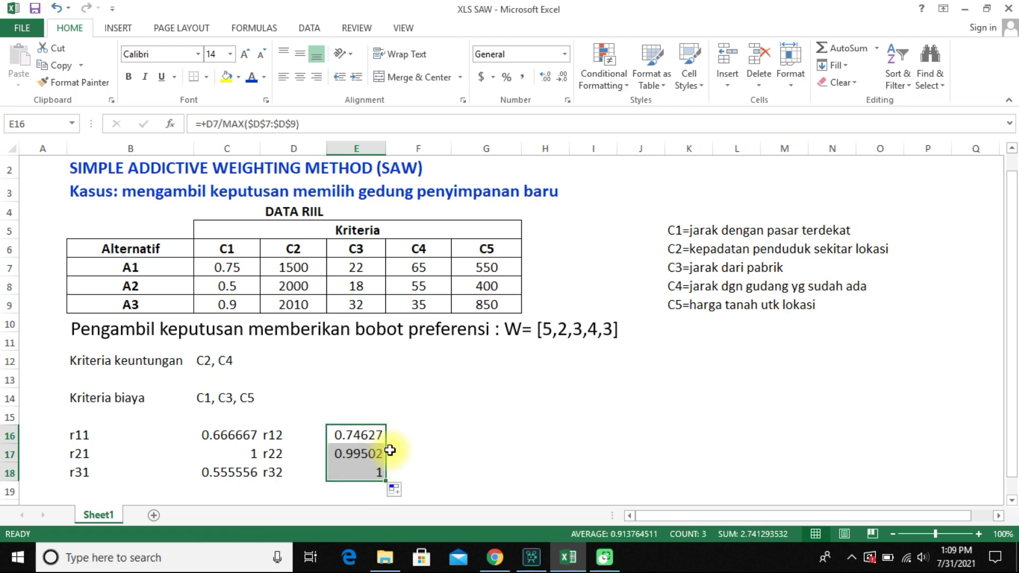
# Enter the labels r13, r23 and r33 in F16:F18.
pyautogui.click(400, 431)
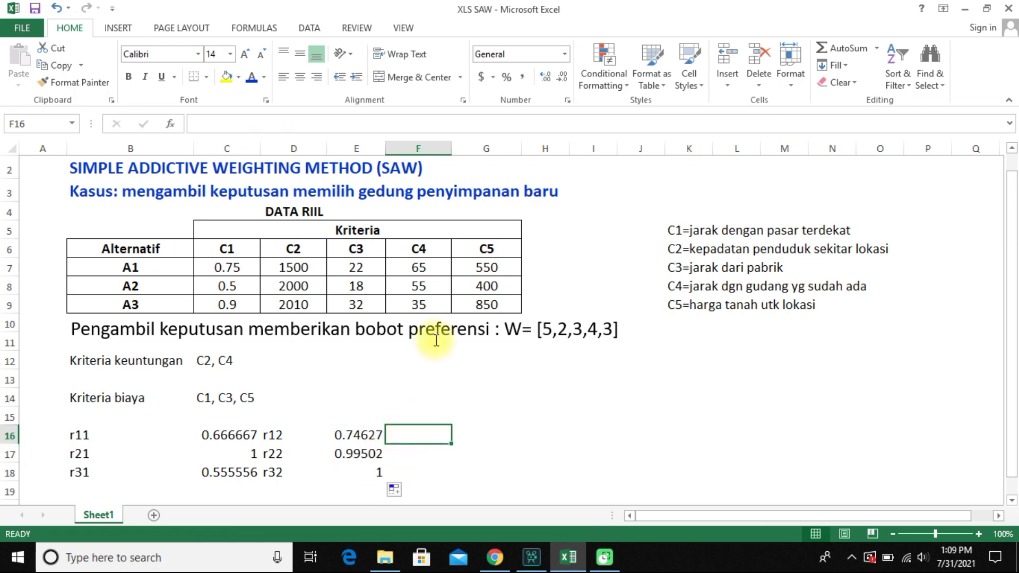
pyautogui.write('r')
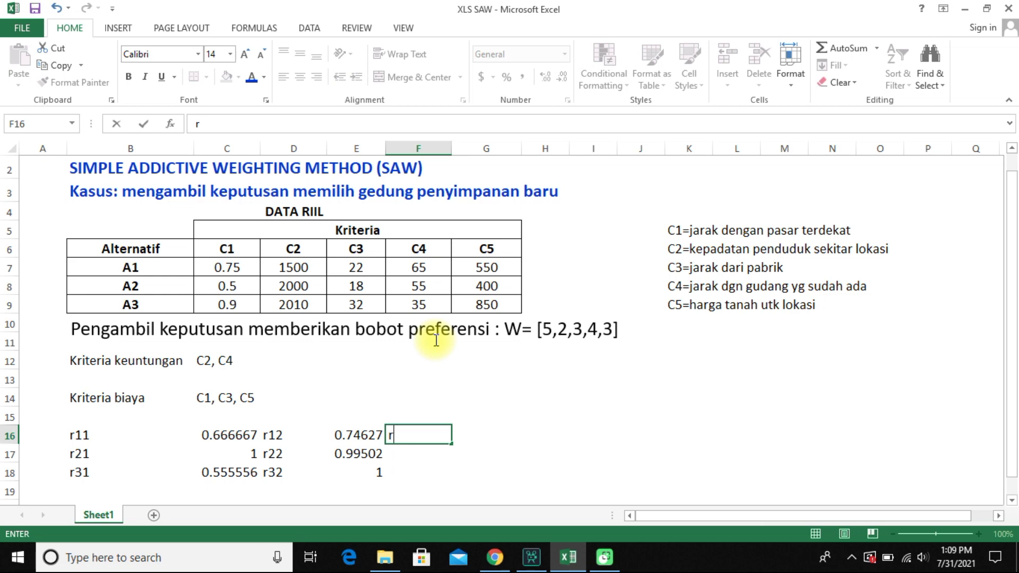
pyautogui.write('13')
pyautogui.press('Return')
pyautogui.write('r')
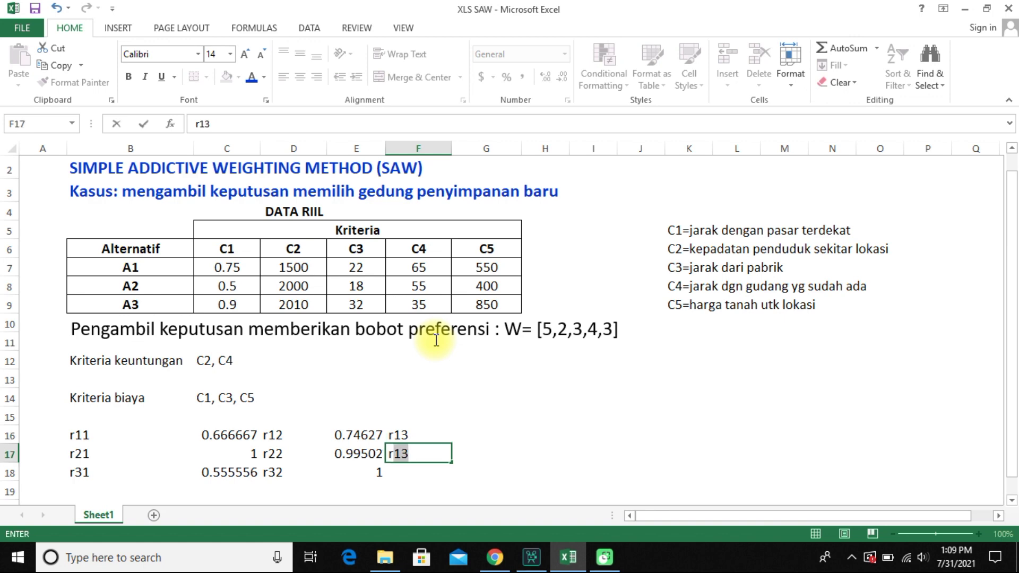
pyautogui.write('23')
pyautogui.press('Return')
pyautogui.write('r33')
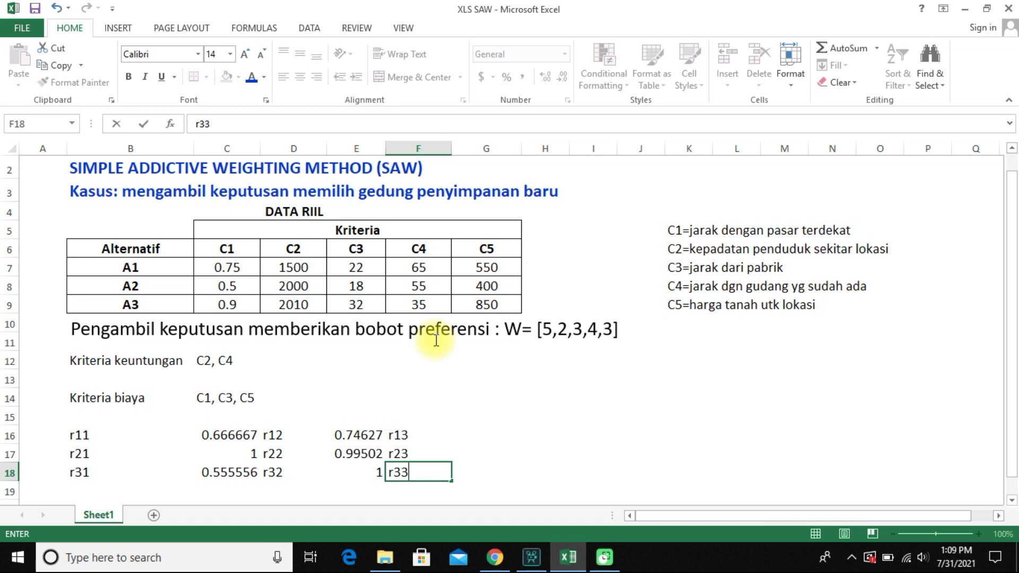
pyautogui.press('Return')
# Begin the r13 formula in G16 with the minimum of the C3 values in E7:E9.
pyautogui.click(428, 436)
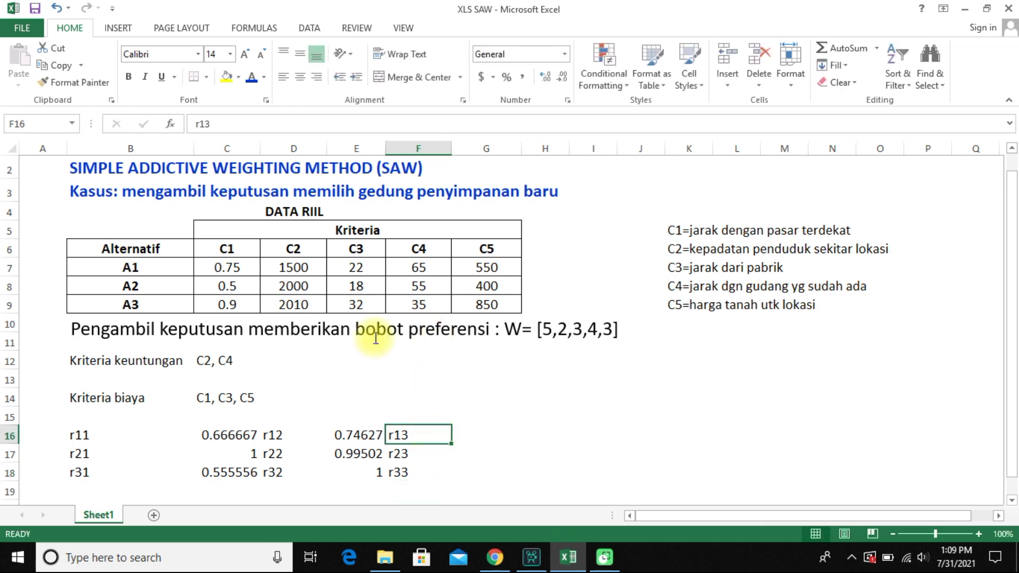
pyautogui.click(466, 438)
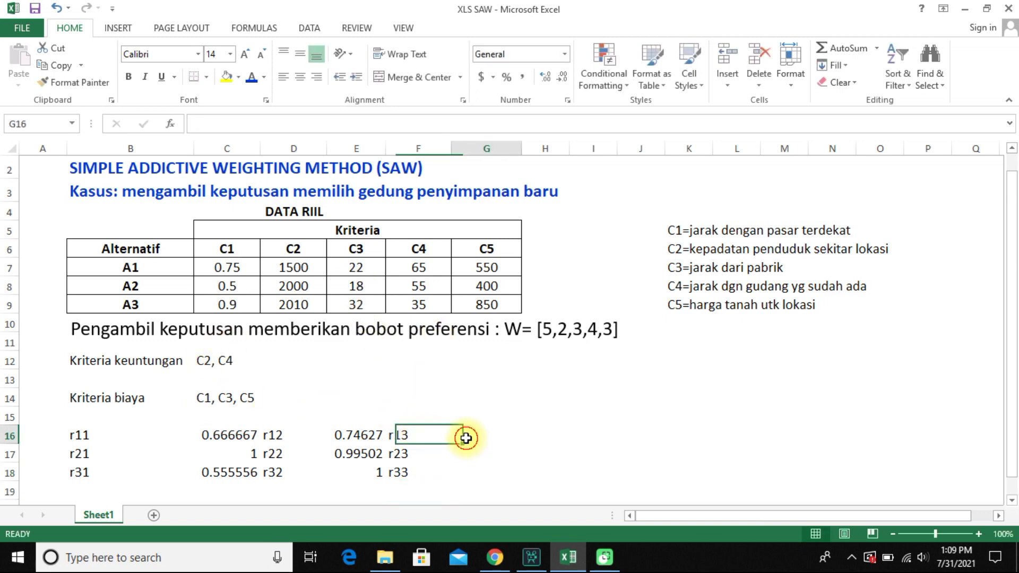
pyautogui.write('+mina')
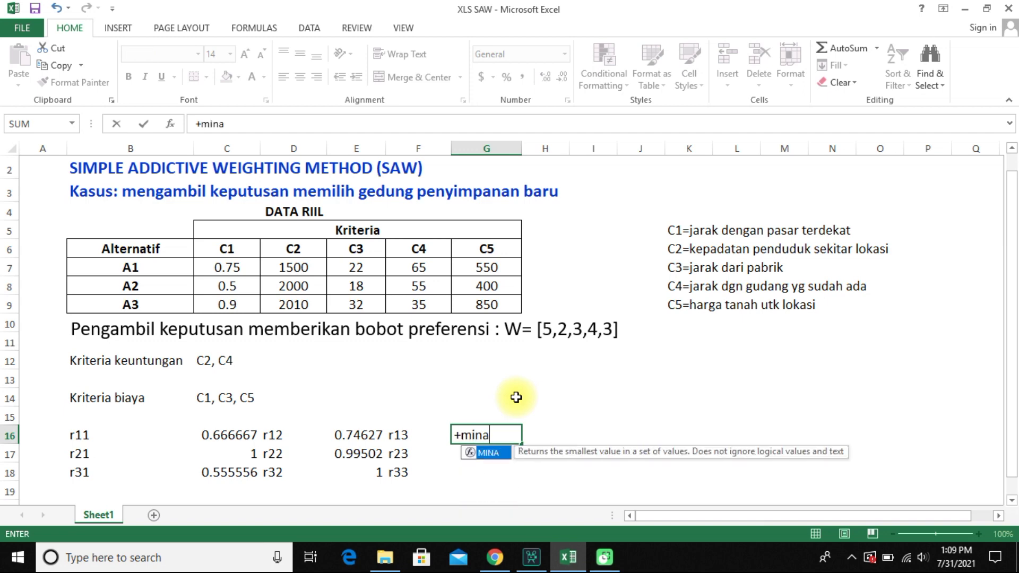
pyautogui.press('BackSpace')
pyautogui.write('(')
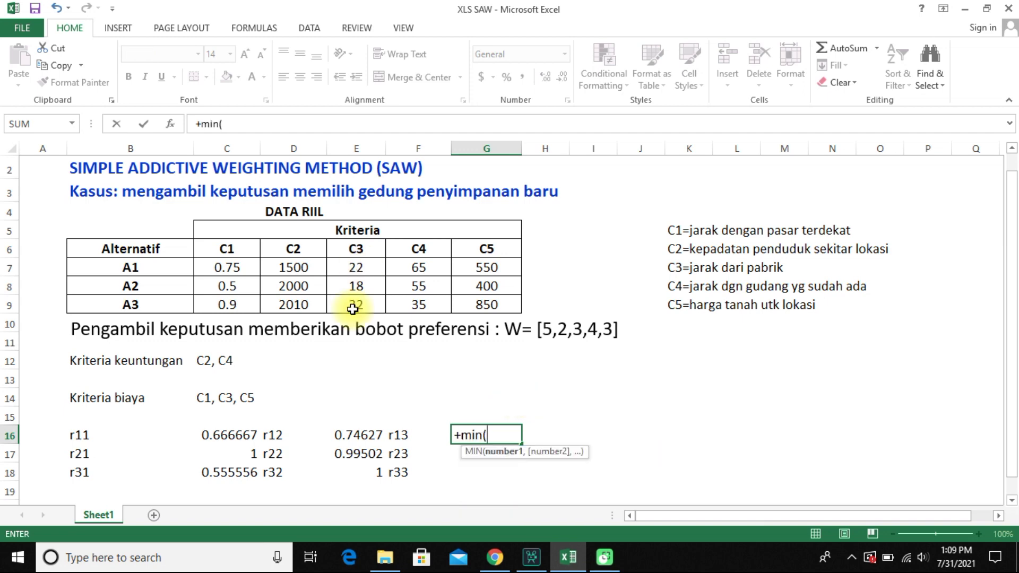
pyautogui.moveTo(355, 267); pyautogui.dragTo(356, 305)
pyautogui.write(')')
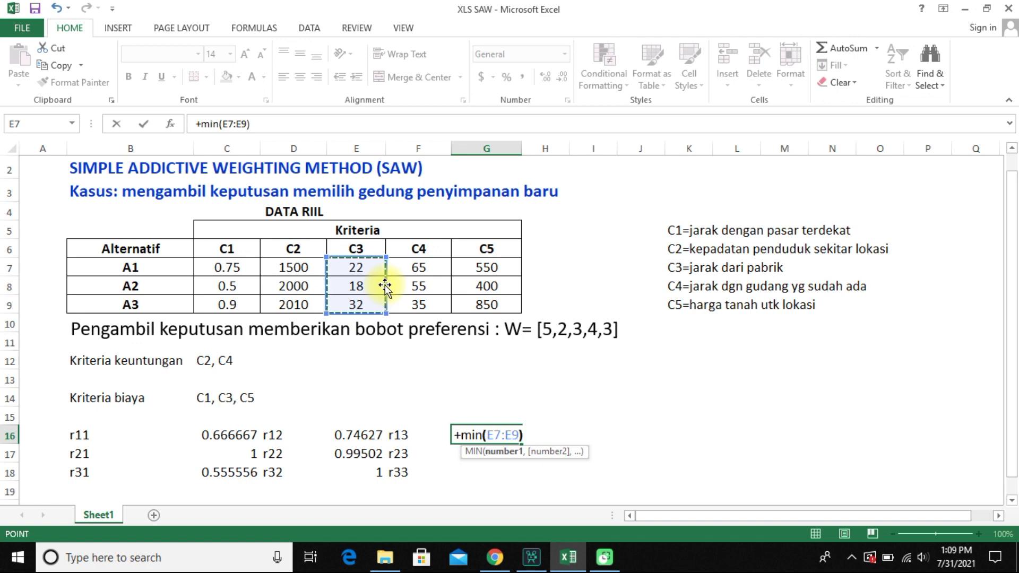
# Make the MIN range in the G16 formula absolute as $E$7:$E$9.
pyautogui.click(503, 434)
pyautogui.write('$')
pyautogui.click(501, 434)
pyautogui.write('$')
pyautogui.write('$')
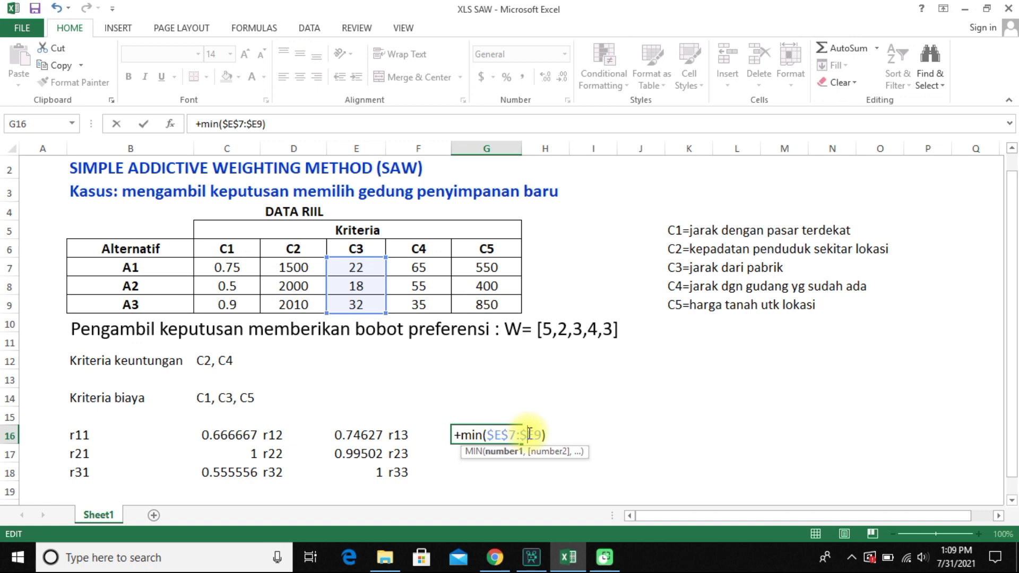
pyautogui.click(534, 436)
pyautogui.write('$')
pyautogui.click(554, 436)
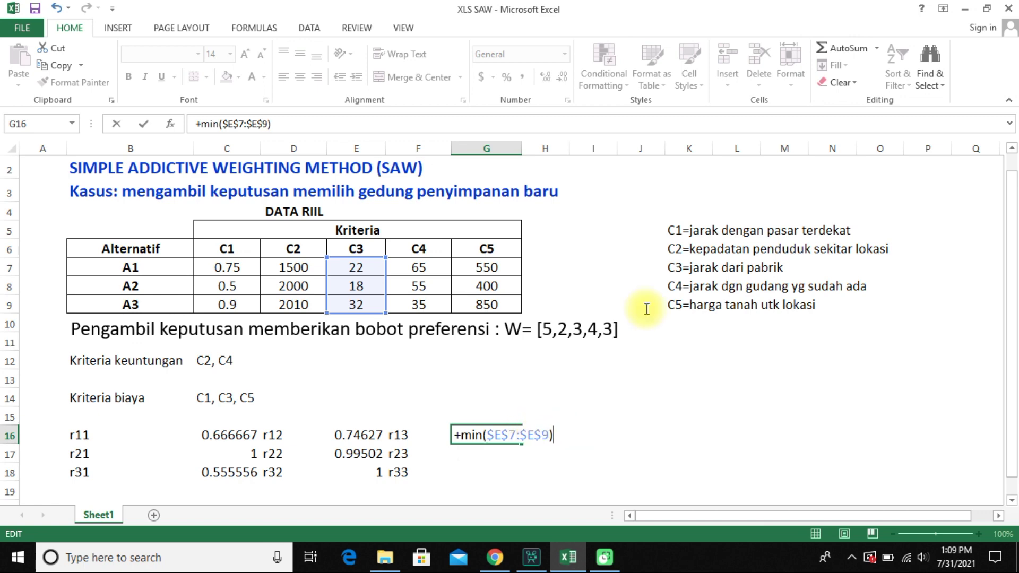
# Divide the minimum in G16 by E7 and fill the formula down to G18.
pyautogui.click(354, 267)
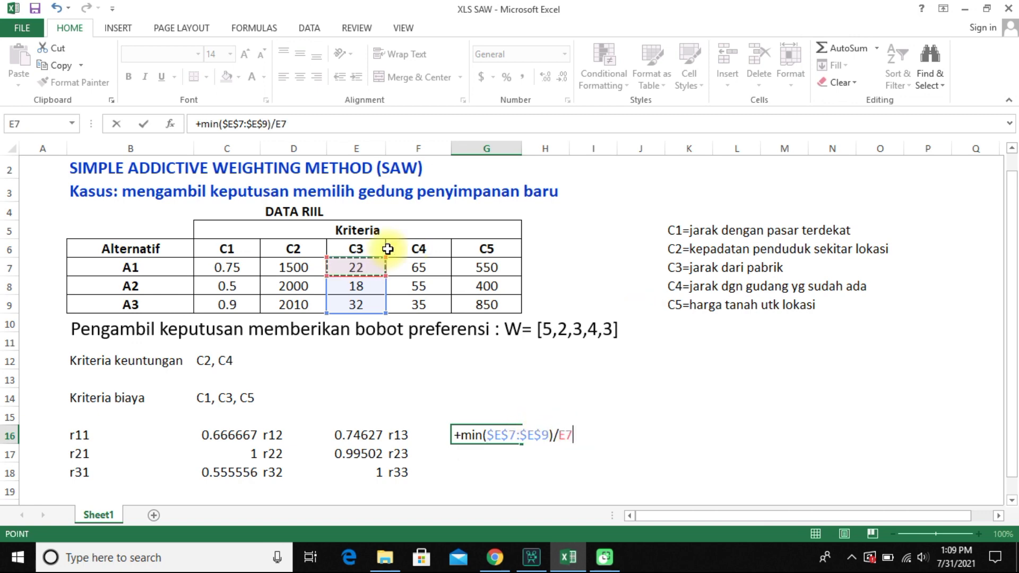
pyautogui.press('Return')
pyautogui.click(483, 435)
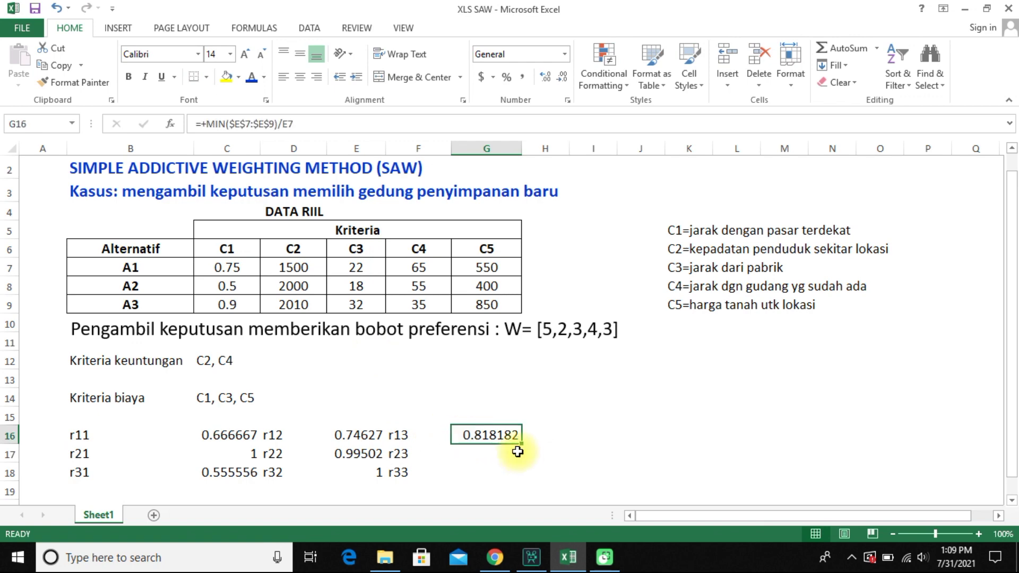
pyautogui.moveTo(521, 445); pyautogui.dragTo(527, 474)
# Enter the labels r14, r24 and r34 in H16:H18.
pyautogui.click(550, 434)
pyautogui.write('c')
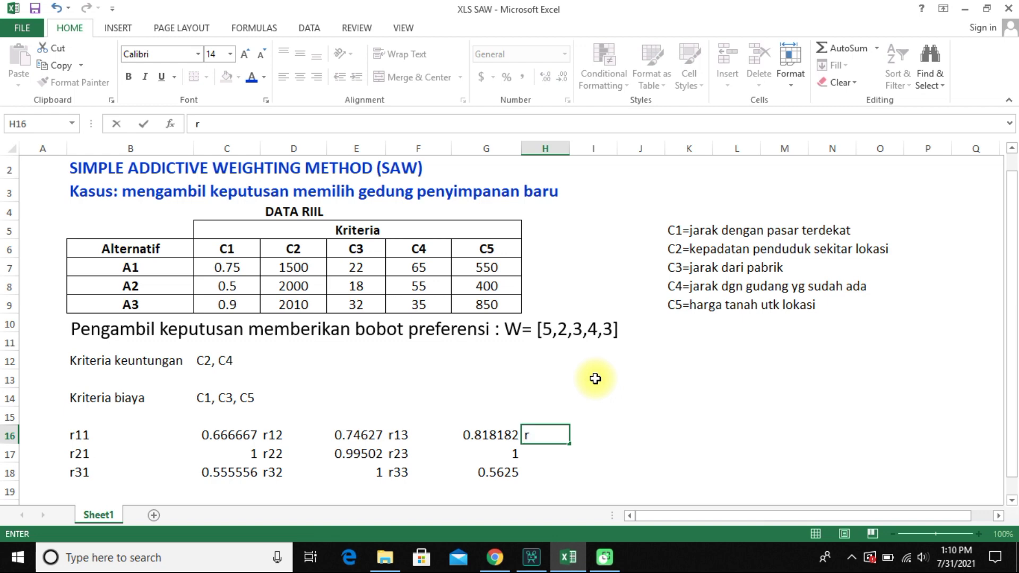
pyautogui.write('14')
pyautogui.press('Return')
pyautogui.write('r24')
pyautogui.press('Return')
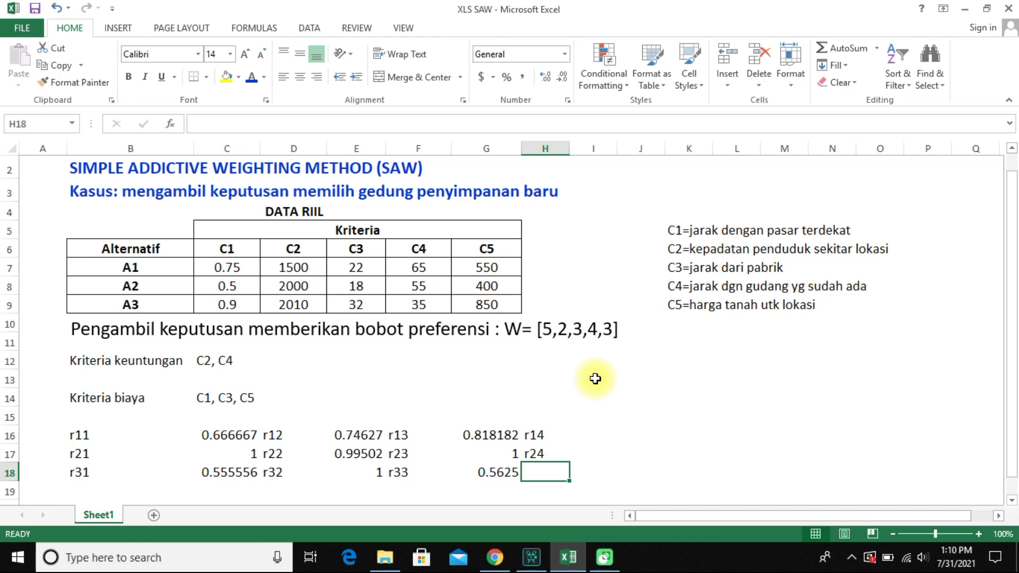
pyautogui.write('r34')
pyautogui.press('Return')
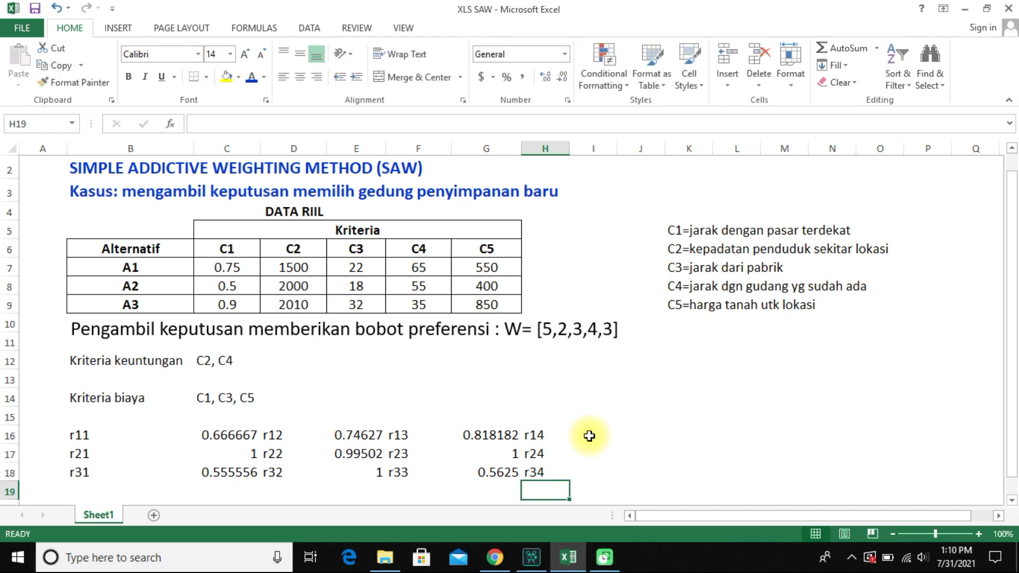
# Enter the r14 formula in I16, dividing F7 by the maximum of the C4 values in F7:F9.
pyautogui.click(589, 436)
pyautogui.write('+')
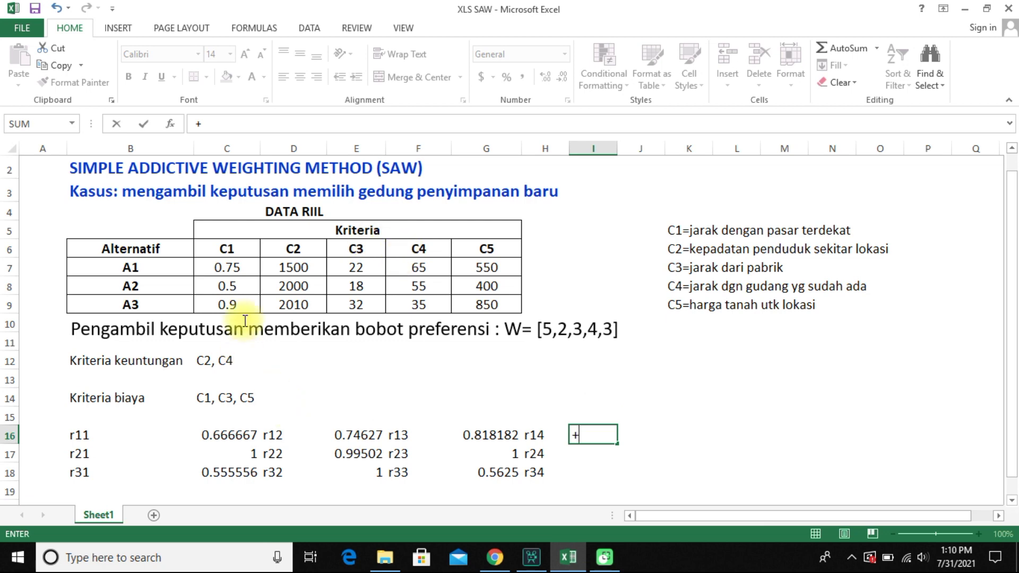
pyautogui.click(416, 269)
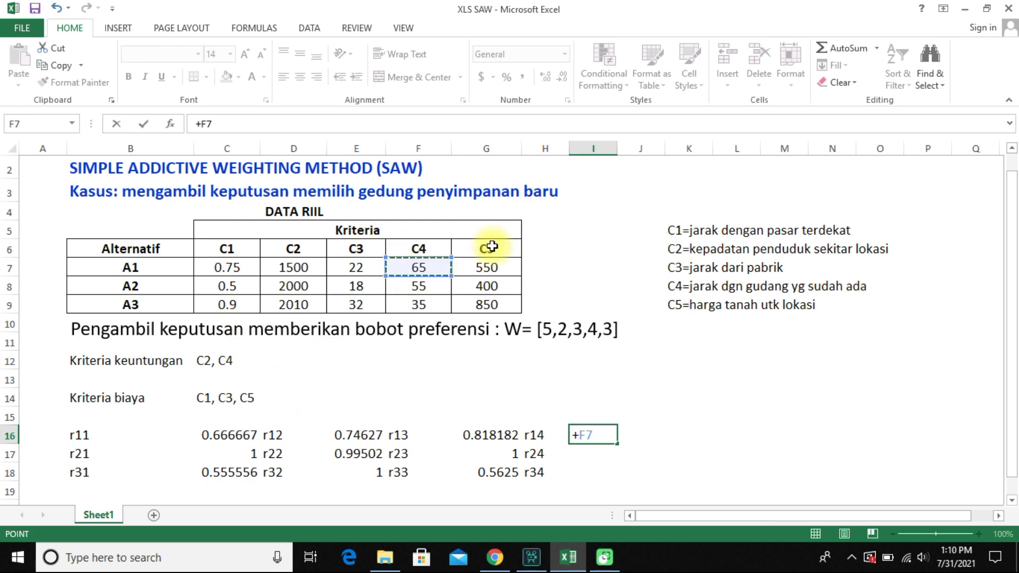
pyautogui.write('/max(')
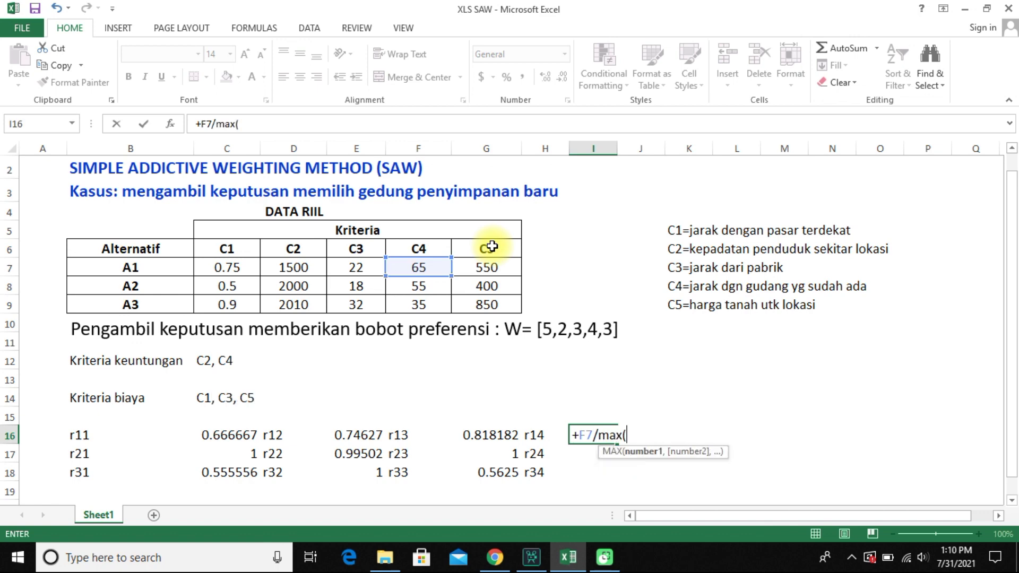
pyautogui.moveTo(418, 269); pyautogui.dragTo(420, 297)
pyautogui.write(')')
# Make the MAX range in the I16 formula absolute as $F$7:$F$9 and fill the formula down to I18.
pyautogui.click(626, 435)
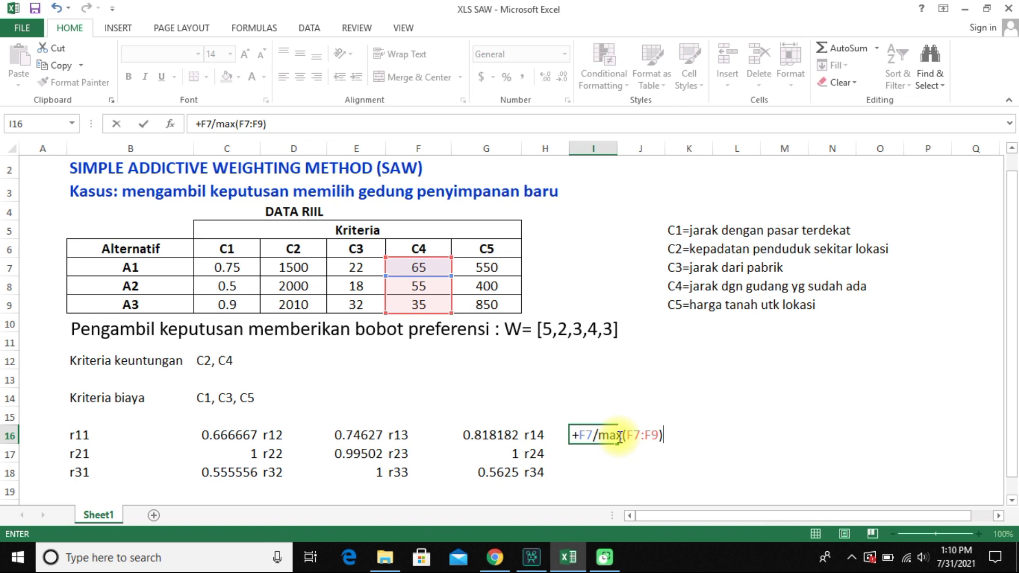
pyautogui.write('$')
pyautogui.click(641, 436)
pyautogui.write('$')
pyautogui.click(658, 435)
pyautogui.write('$')
pyautogui.click(670, 436)
pyautogui.write('$')
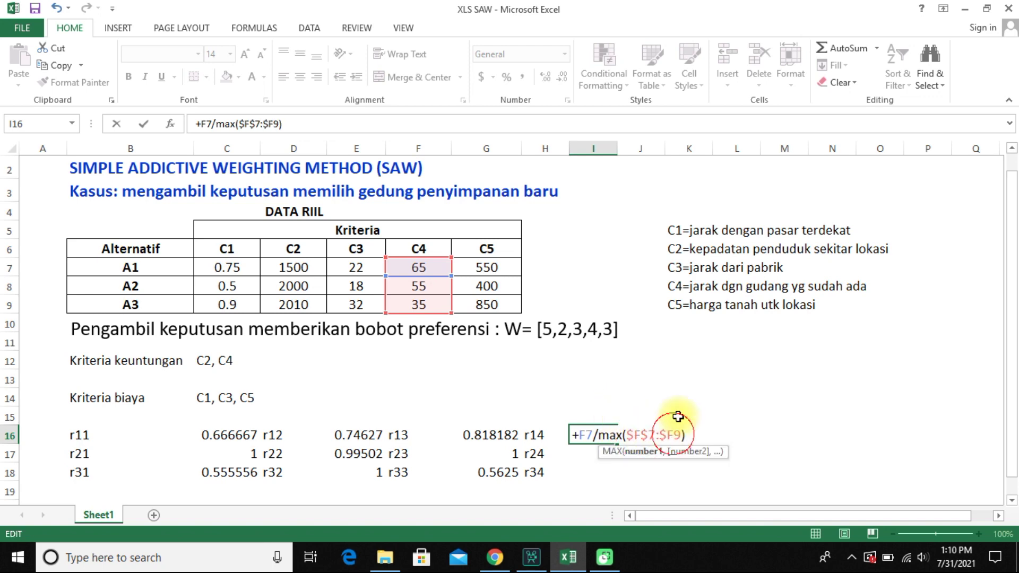
pyautogui.press('Return')
pyautogui.click(605, 439)
pyautogui.moveTo(617, 444); pyautogui.dragTo(614, 480)
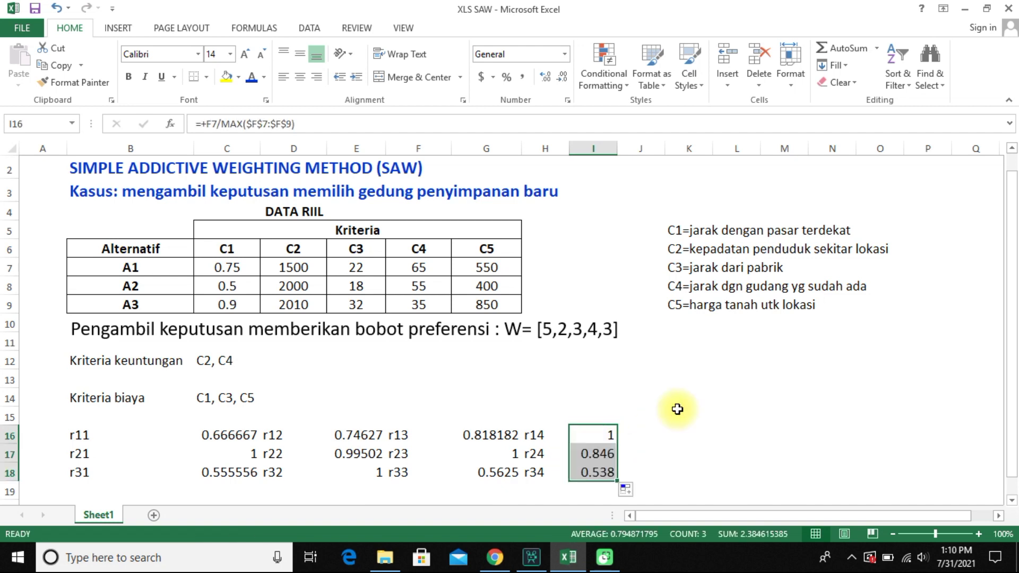
# Enter the labels r15, r25 and r35 in J16:J18.
pyautogui.press('Right')
pyautogui.write('r15')
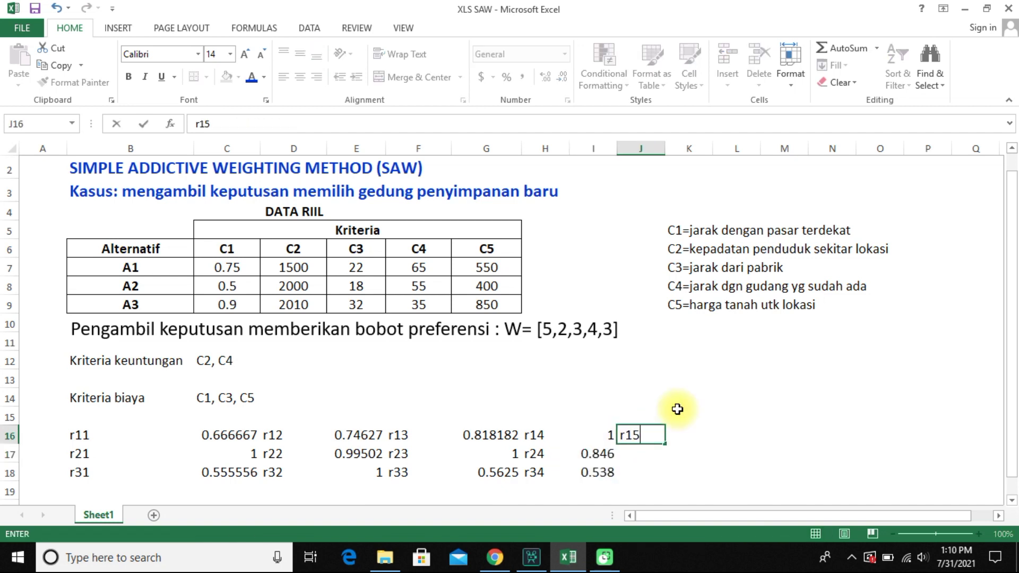
pyautogui.press('Return')
pyautogui.write('r25')
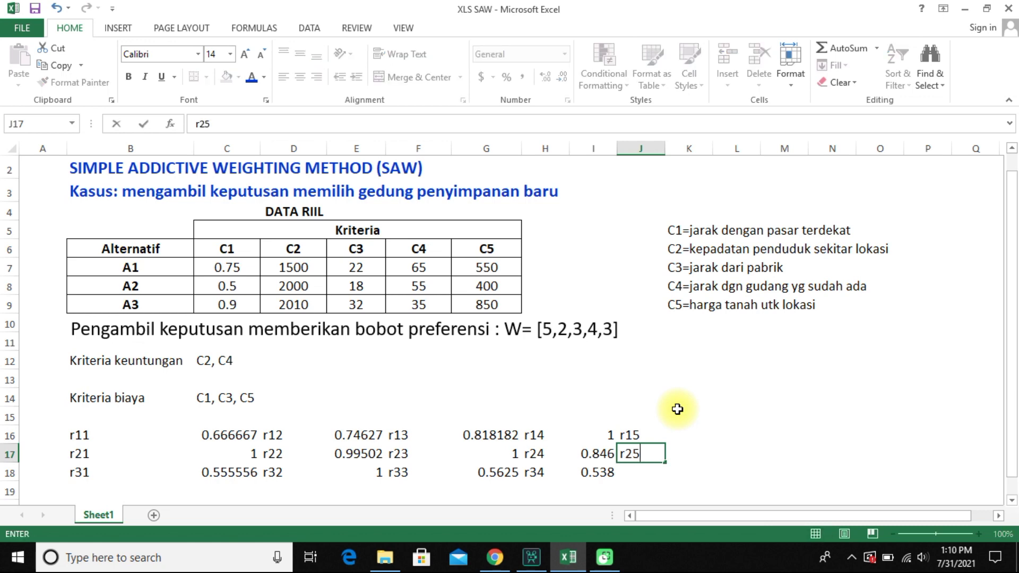
pyautogui.press('Return')
pyautogui.write('r35')
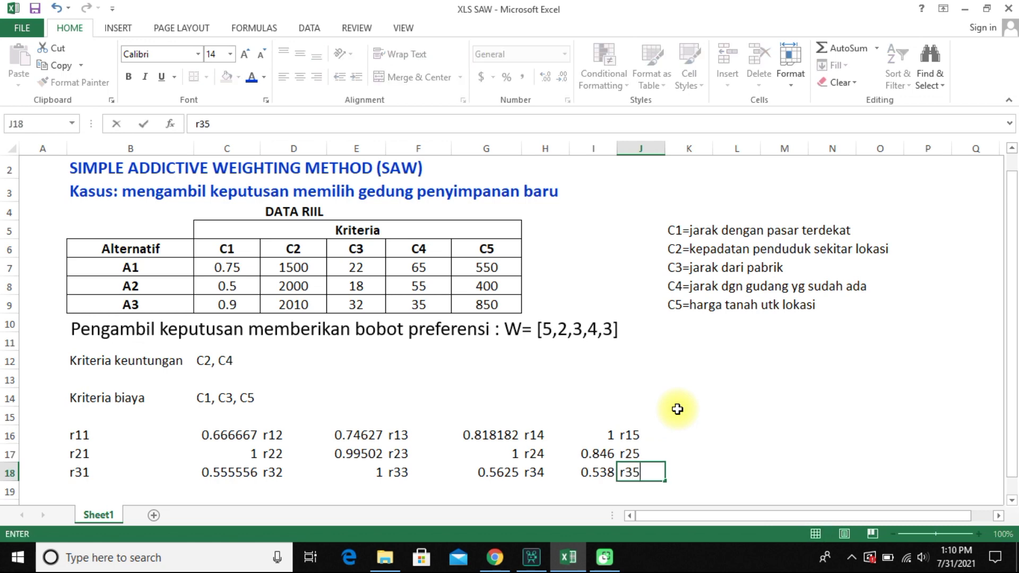
pyautogui.press('Return')
# Enter the r15 formula in K16, dividing the minimum of the C5 values in G7:G9 by G7.
pyautogui.click(670, 434)
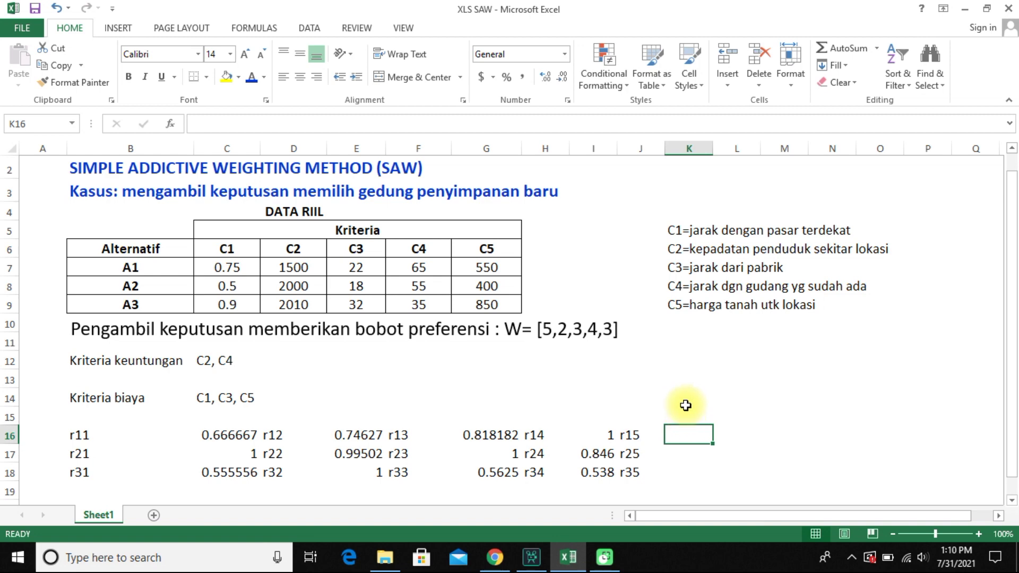
pyautogui.write('+')
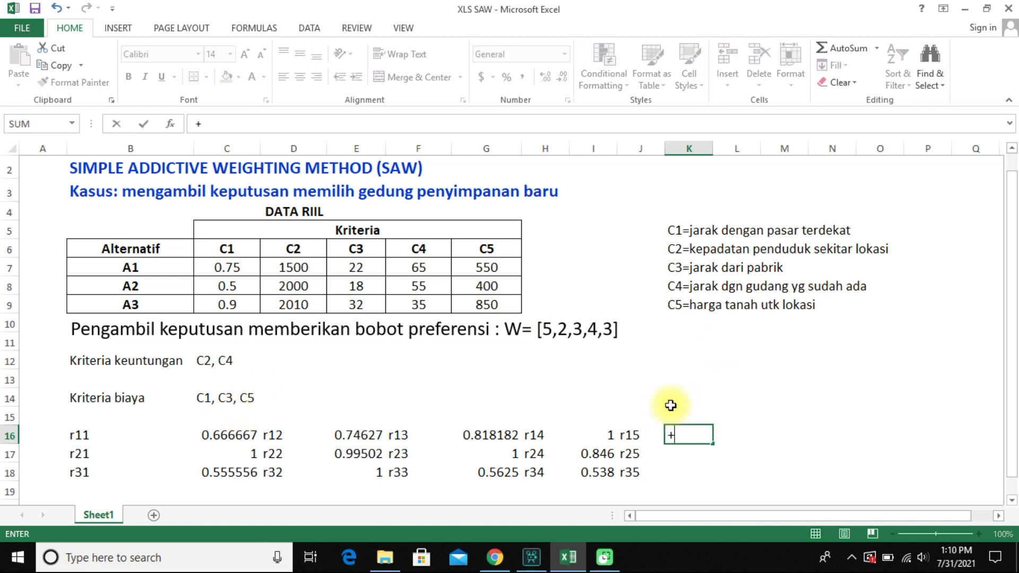
pyautogui.write('m')
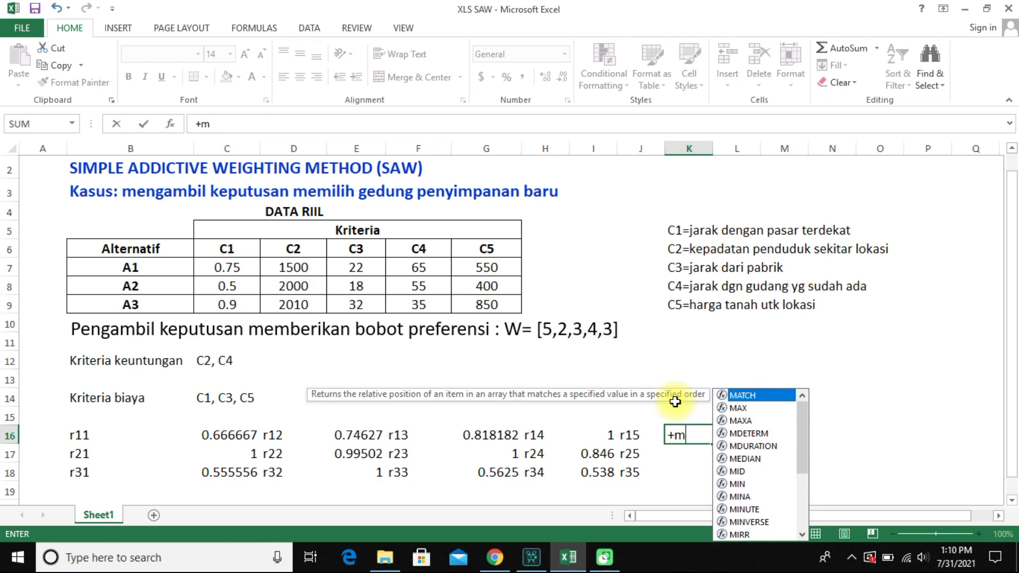
pyautogui.write('in(')
pyautogui.moveTo(487, 267); pyautogui.dragTo(485, 307)
pyautogui.write(')/')
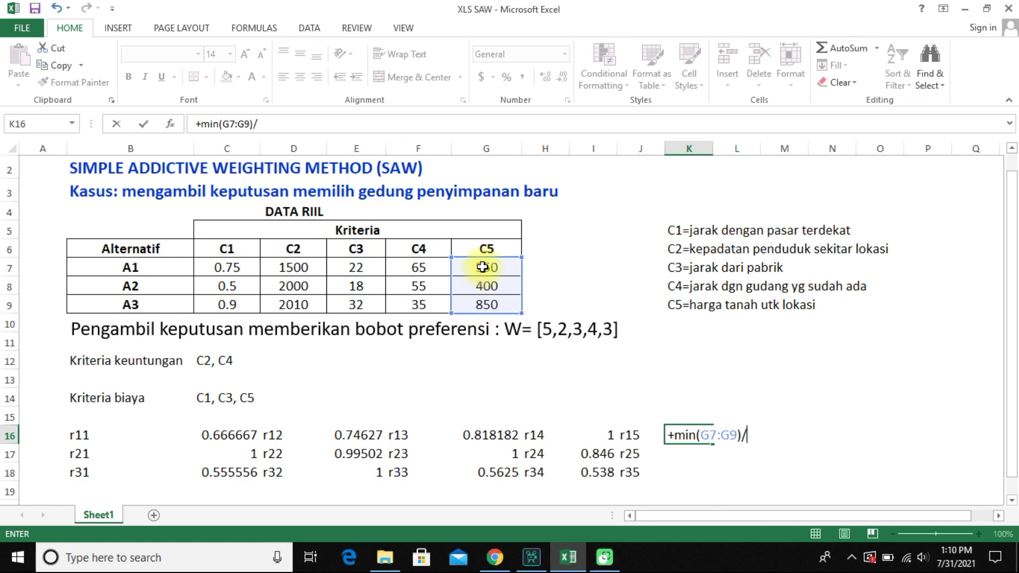
pyautogui.click(486, 268)
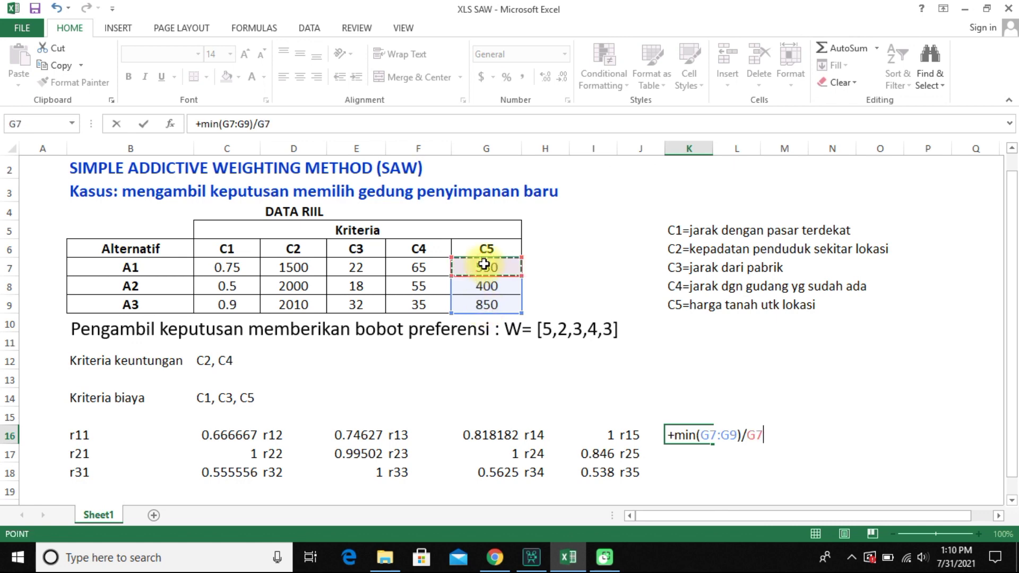
# Make the MIN range in the K16 formula absolute as $G$7:$G$9 and fill the formula down to K18.
pyautogui.click(702, 435)
pyautogui.write('$')
pyautogui.click(717, 435)
pyautogui.write('$')
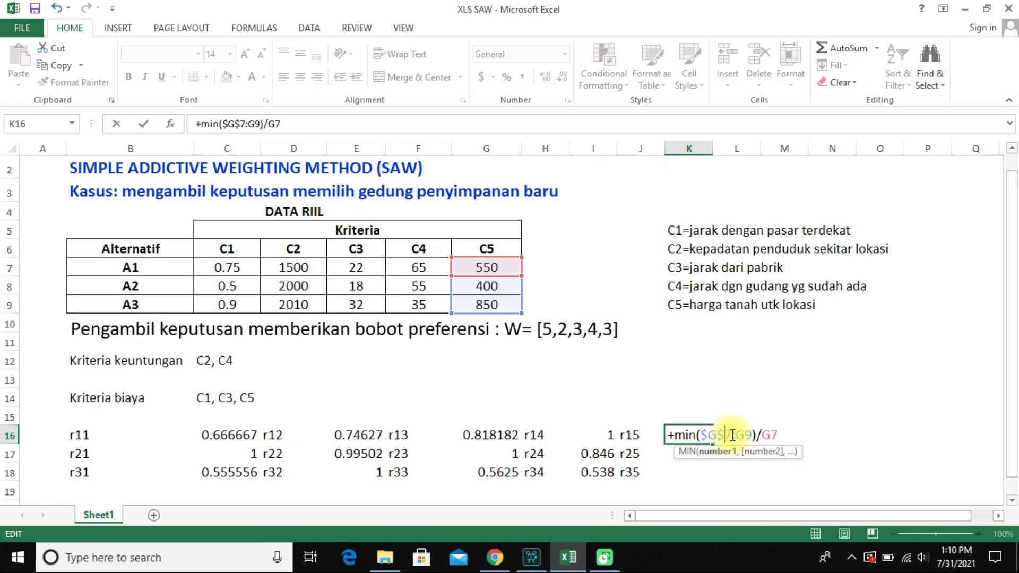
pyautogui.click(737, 435)
pyautogui.write('$')
pyautogui.click(753, 435)
pyautogui.write('$')
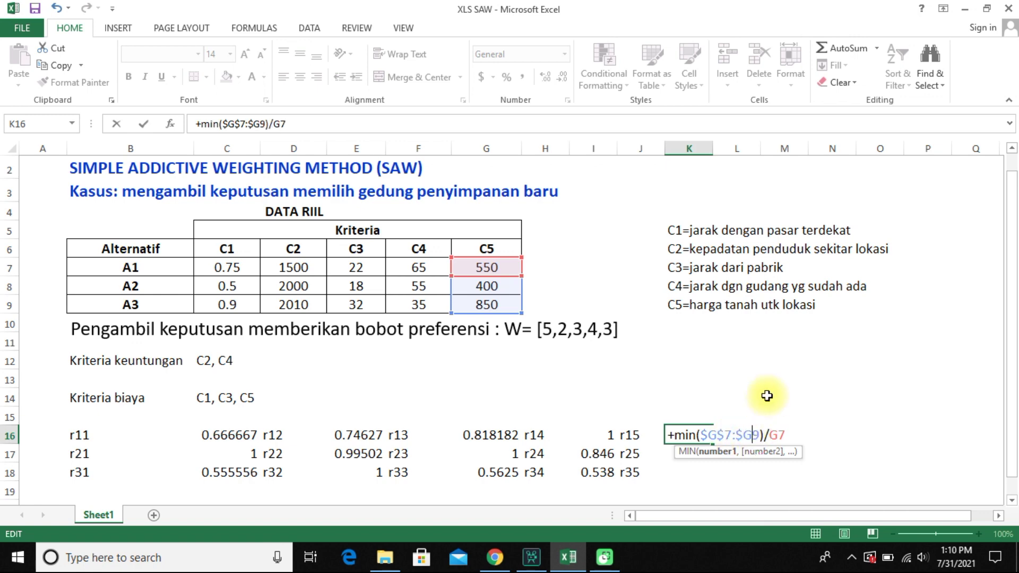
pyautogui.press('Return')
pyautogui.click(690, 435)
pyautogui.moveTo(713, 444); pyautogui.dragTo(709, 486)
pyautogui.click(486, 435)
# Fill the normalized values in rows 16 to 18 of columns C, E, G, I and K with yellow.
pyautogui.scroll(-1, 234, 441)
pyautogui.moveTo(227, 448); pyautogui.dragTo(234, 409)
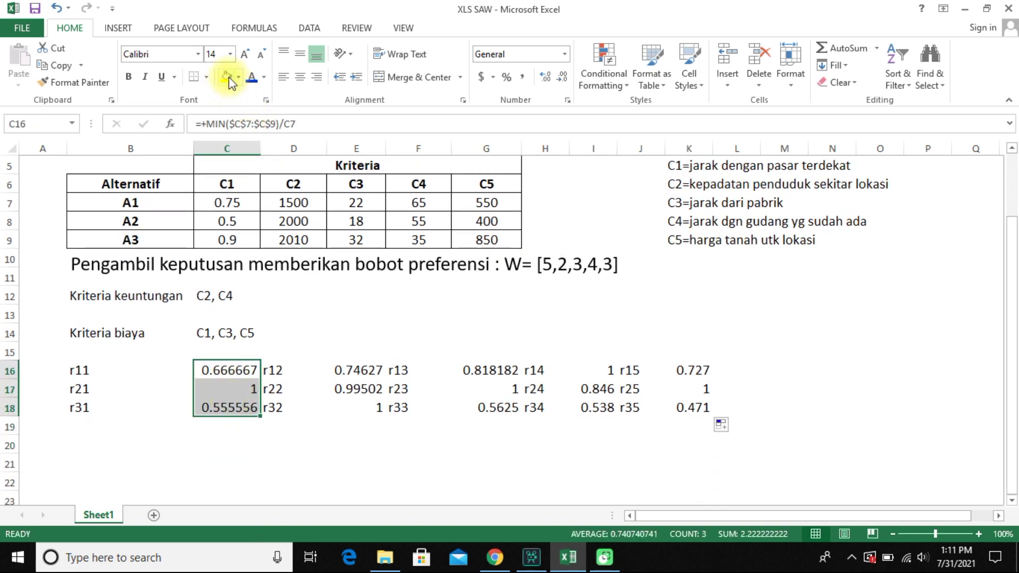
pyautogui.click(227, 75)
pyautogui.moveTo(340, 370); pyautogui.dragTo(348, 404)
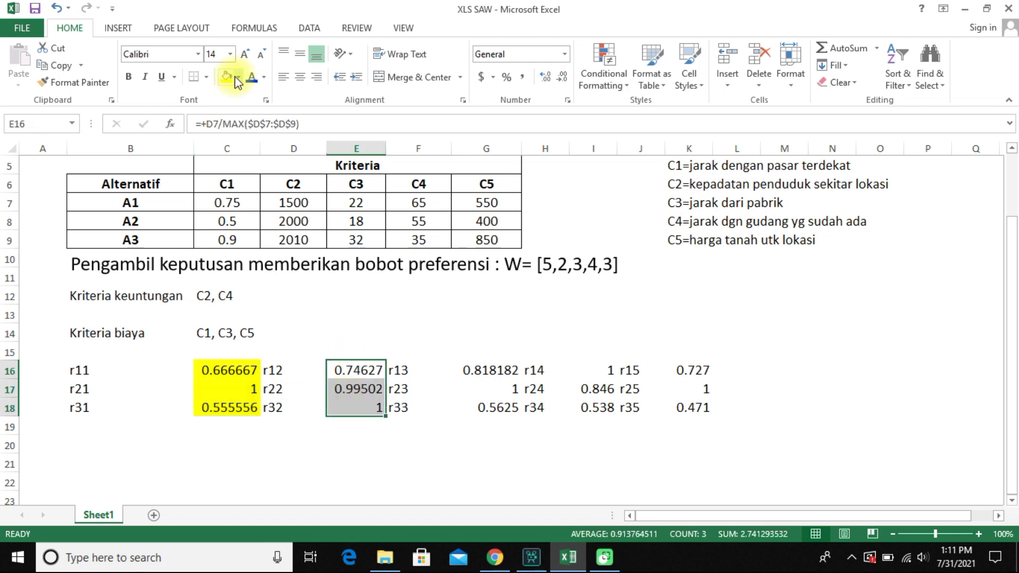
pyautogui.click(228, 76)
pyautogui.moveTo(481, 370); pyautogui.dragTo(484, 408)
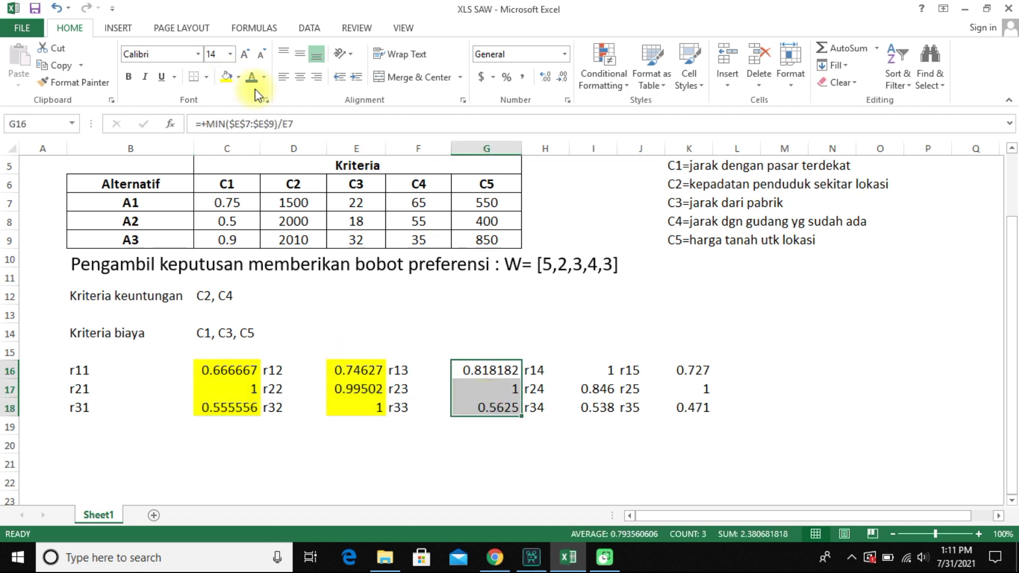
pyautogui.click(226, 76)
pyautogui.moveTo(586, 370); pyautogui.dragTo(600, 408)
pyautogui.click(227, 76)
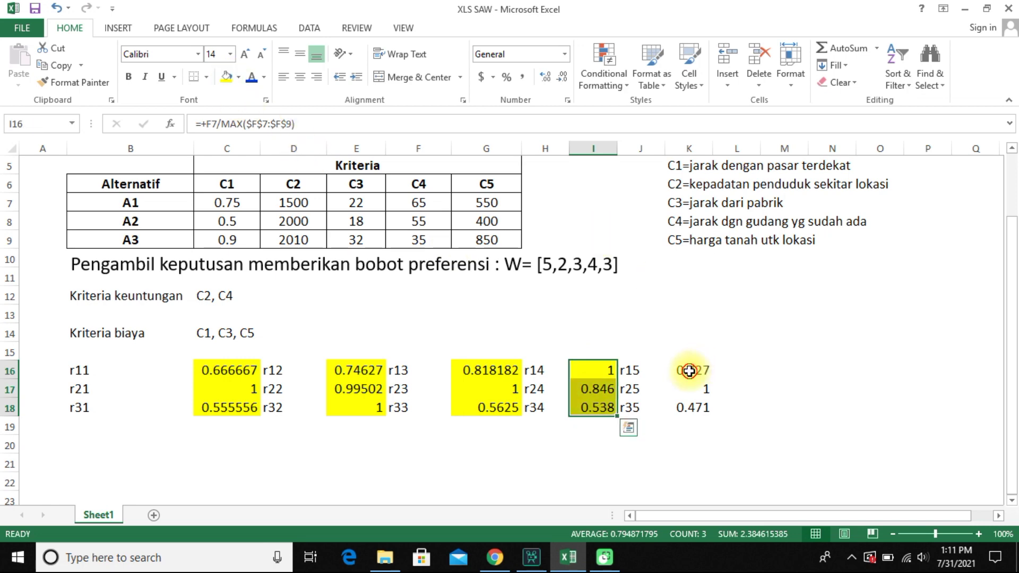
pyautogui.moveTo(692, 371); pyautogui.dragTo(693, 408)
pyautogui.click(226, 76)
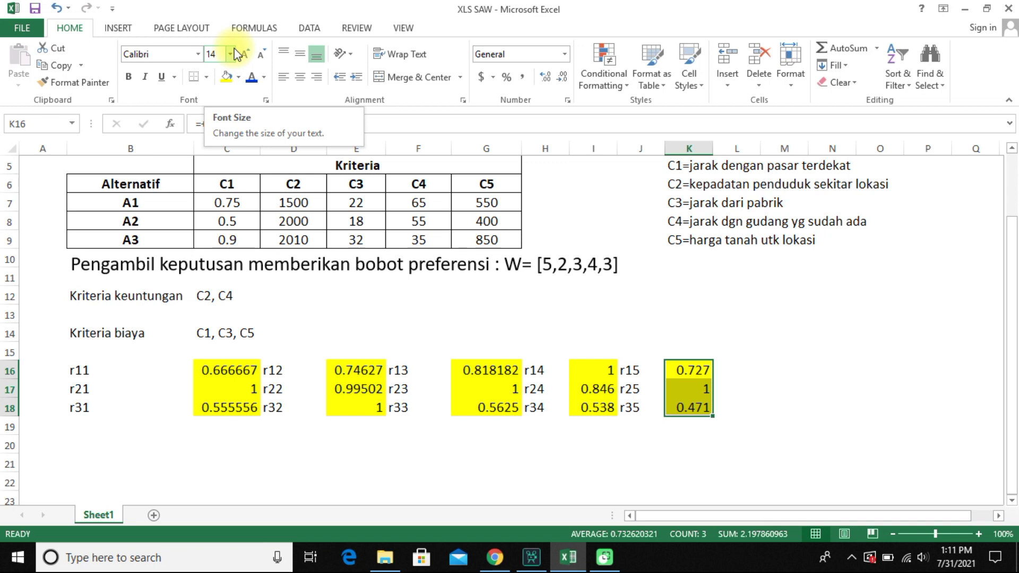
pyautogui.click(539, 329)
# Enter the preference weights 5, 2 and 3 in C15, E15 and G15 above the normalized values.
pyautogui.click(244, 356)
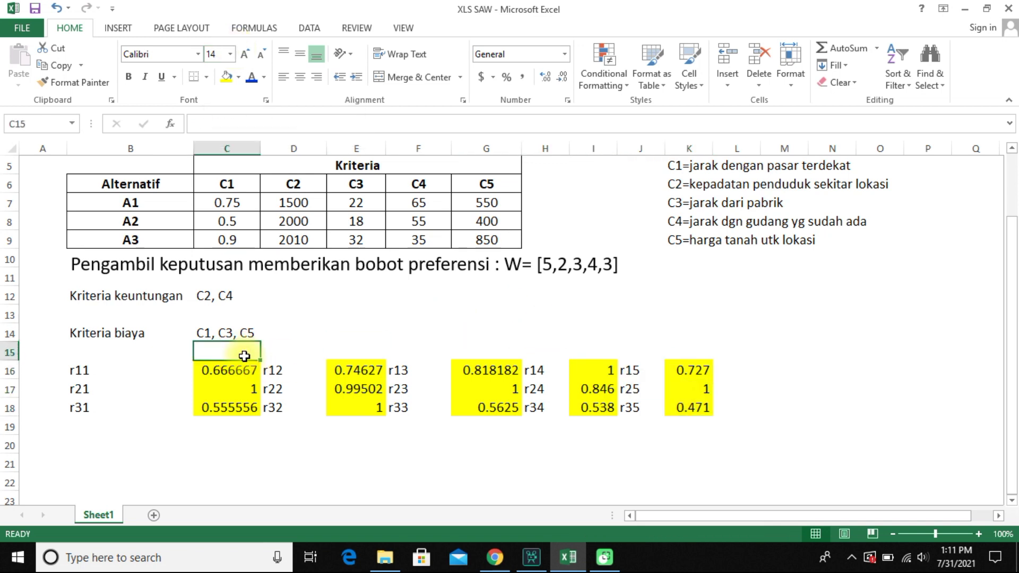
pyautogui.write('5')
pyautogui.press('Tab')
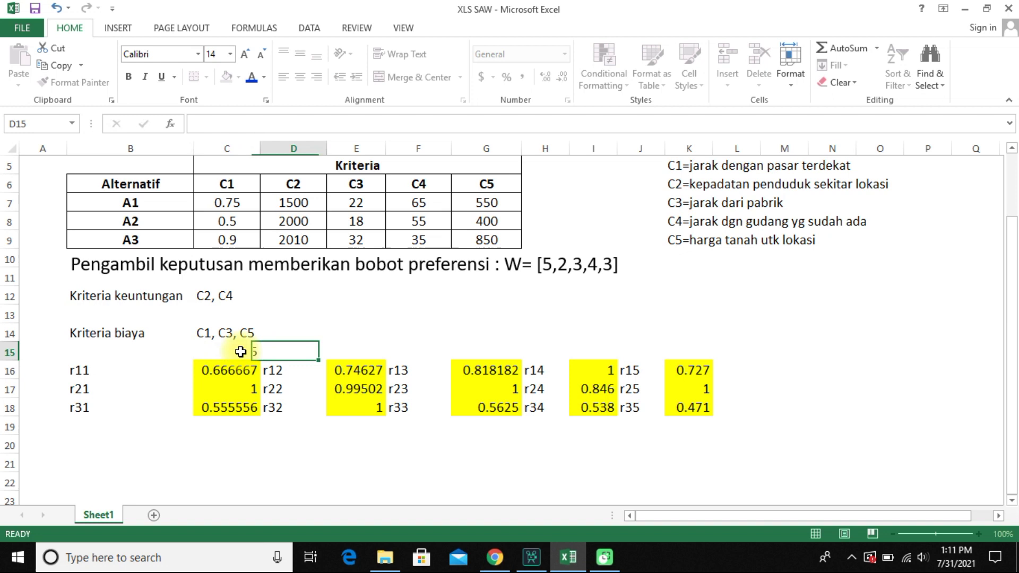
pyautogui.press('Tab')
pyautogui.write('2')
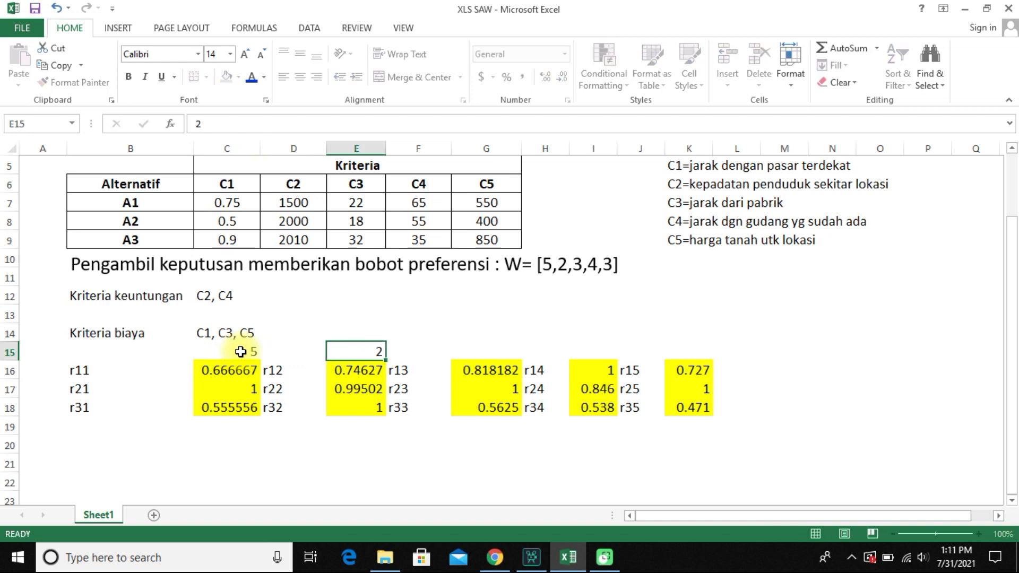
pyautogui.press('Tab')
pyautogui.press('Tab')
pyautogui.write('3')
pyautogui.press('Tab')
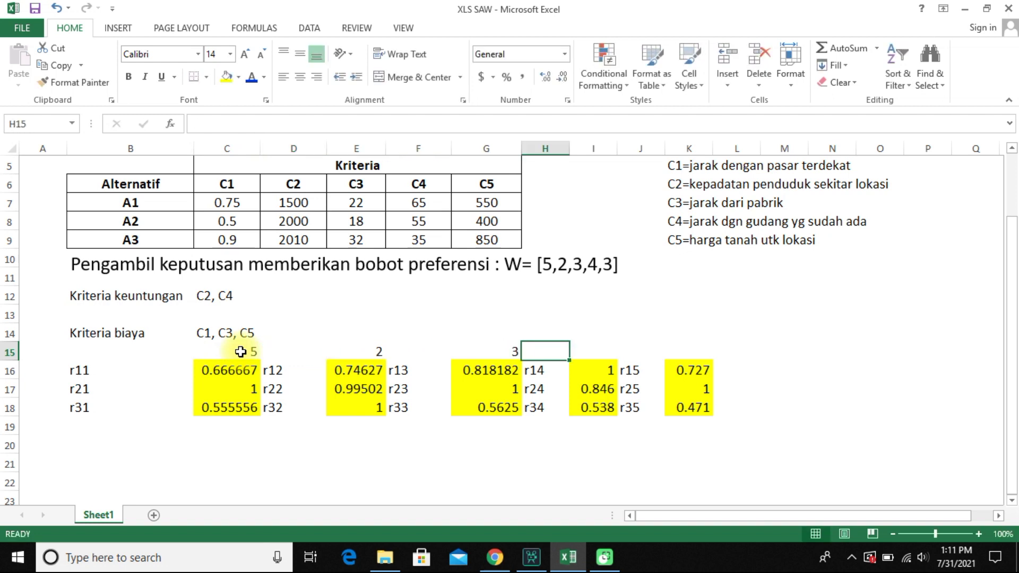
pyautogui.write('4')
pyautogui.press('Tab')
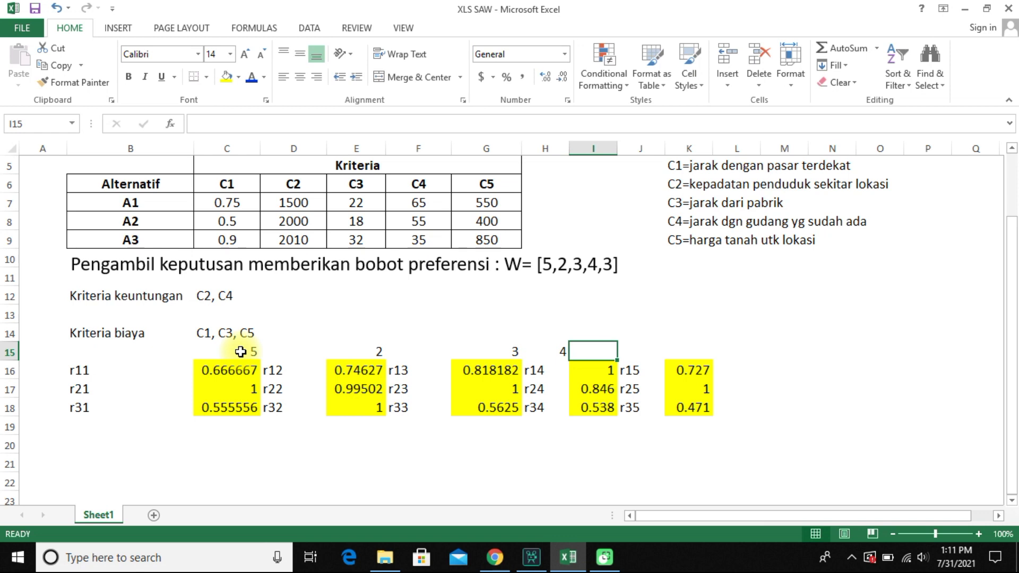
pyautogui.write('3')
pyautogui.press('Left')
pyautogui.press('BackSpace')
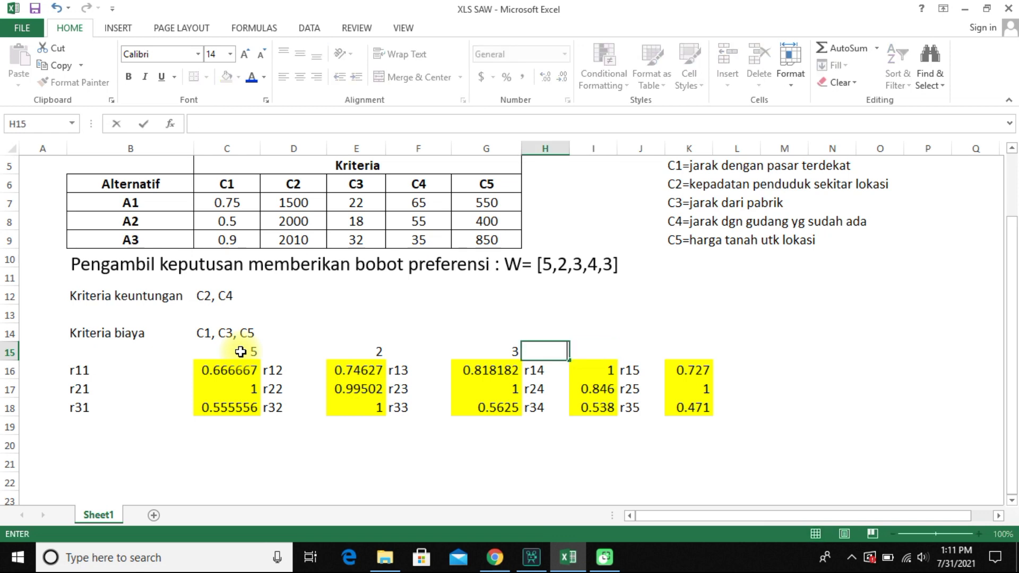
# Enter the weight 4 in I15 above the r14 values.
pyautogui.press('Tab')
pyautogui.write('4')
pyautogui.press('Tab')
pyautogui.write('3')
pyautogui.press('Tab')
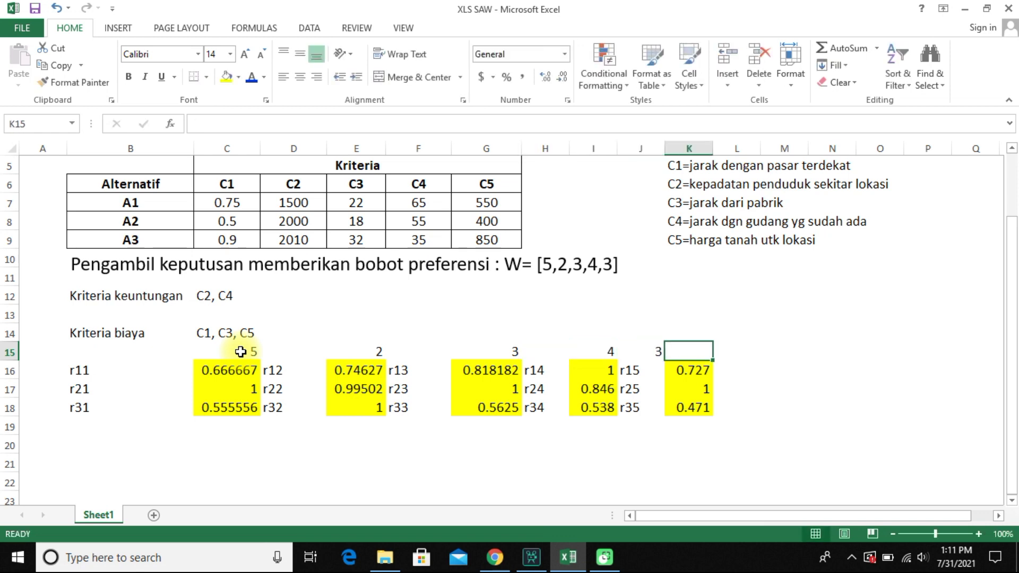
pyautogui.press('Left')
pyautogui.press('BackSpace')
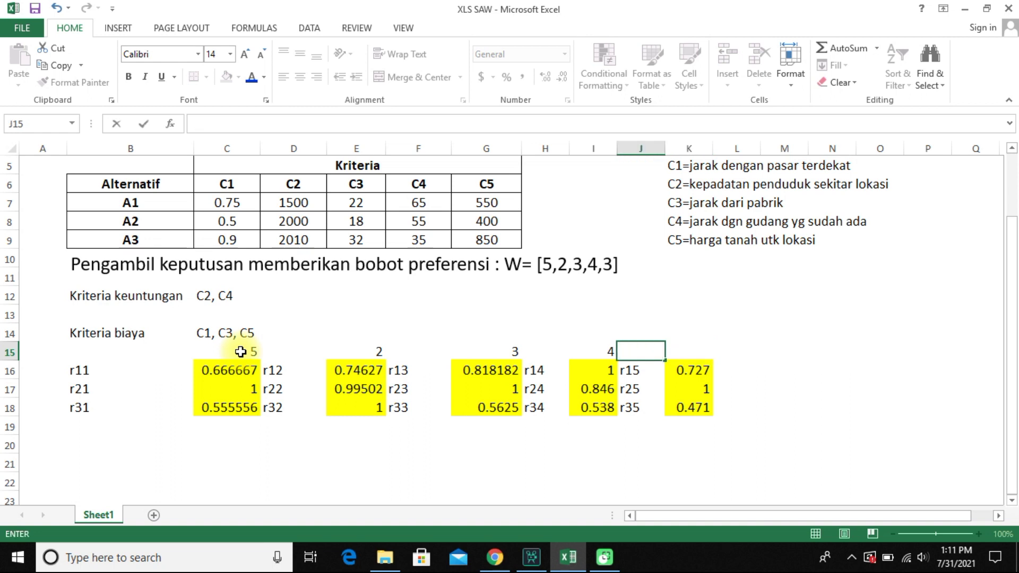
# Enter the weight 3 in K15 above the r15 values.
pyautogui.press('Tab')
pyautogui.write('3')
pyautogui.press('Tab')
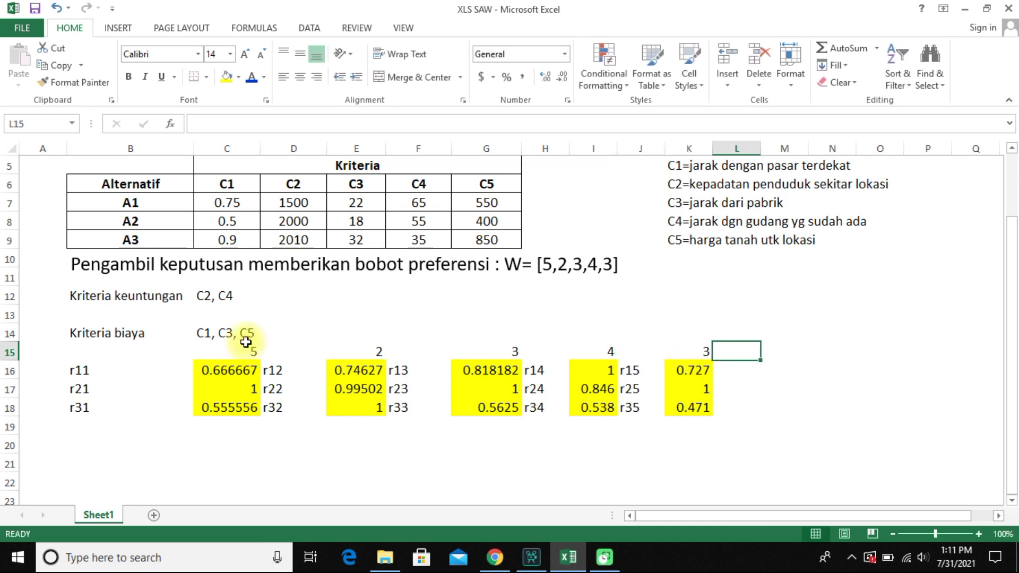
# Center the weights in C15:K15 and make them bold and blue.
pyautogui.moveTo(241, 352); pyautogui.dragTo(685, 352)
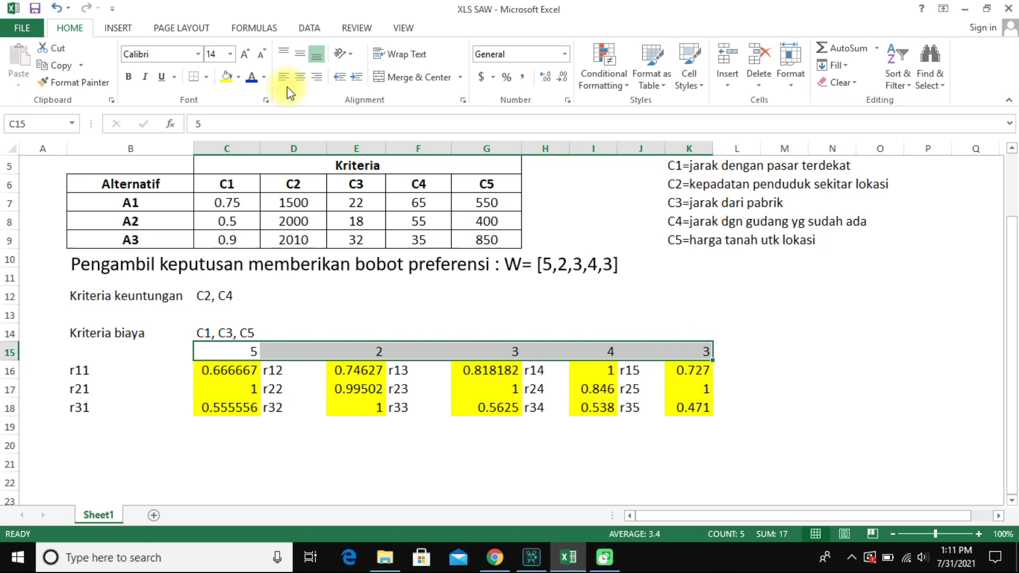
pyautogui.click(298, 77)
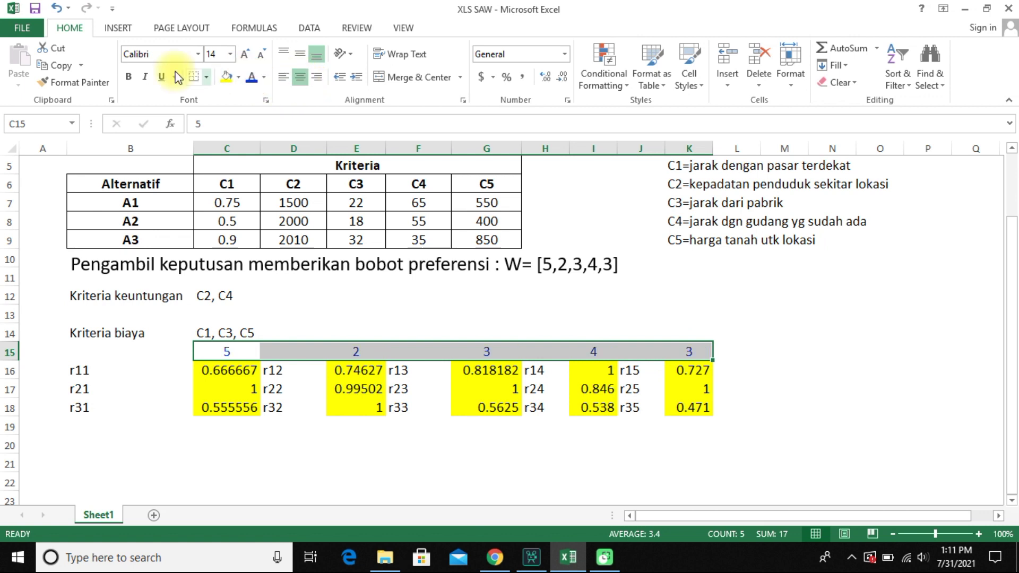
pyautogui.click(132, 74)
pyautogui.click(348, 296)
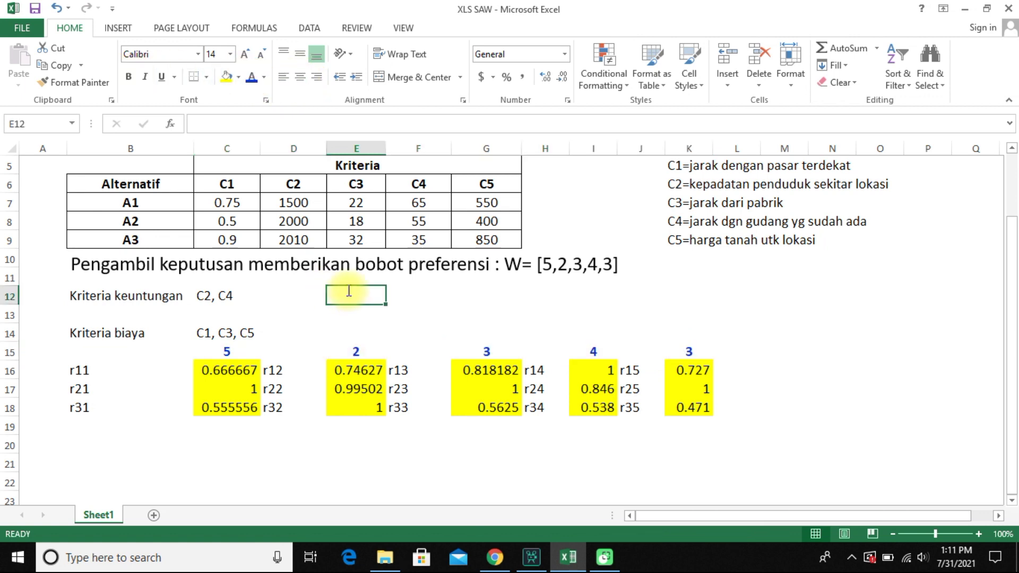
# Label cell B20 as A1 beneath the normalized values.
pyautogui.click(210, 445)
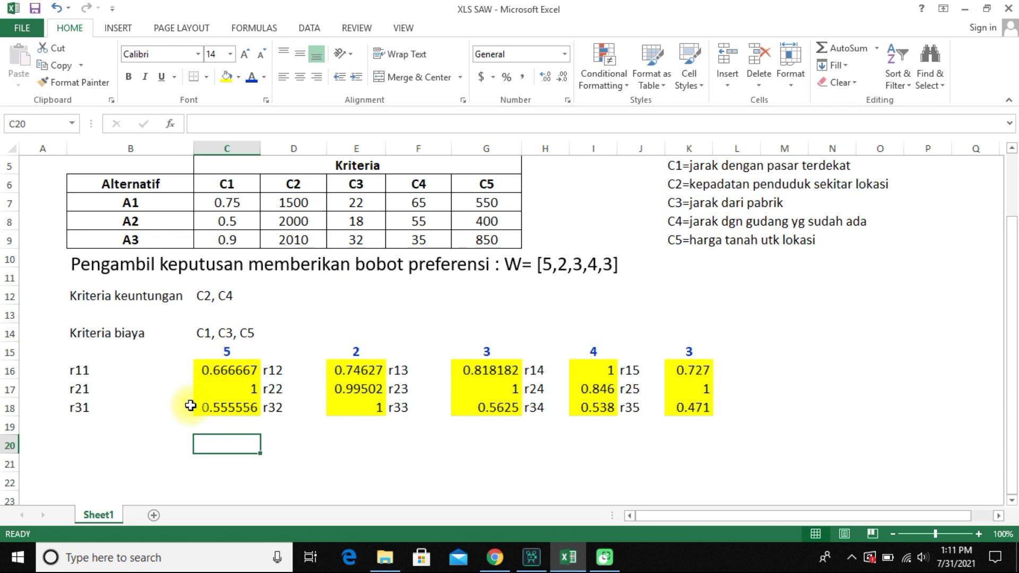
pyautogui.click(93, 435)
pyautogui.write('A1')
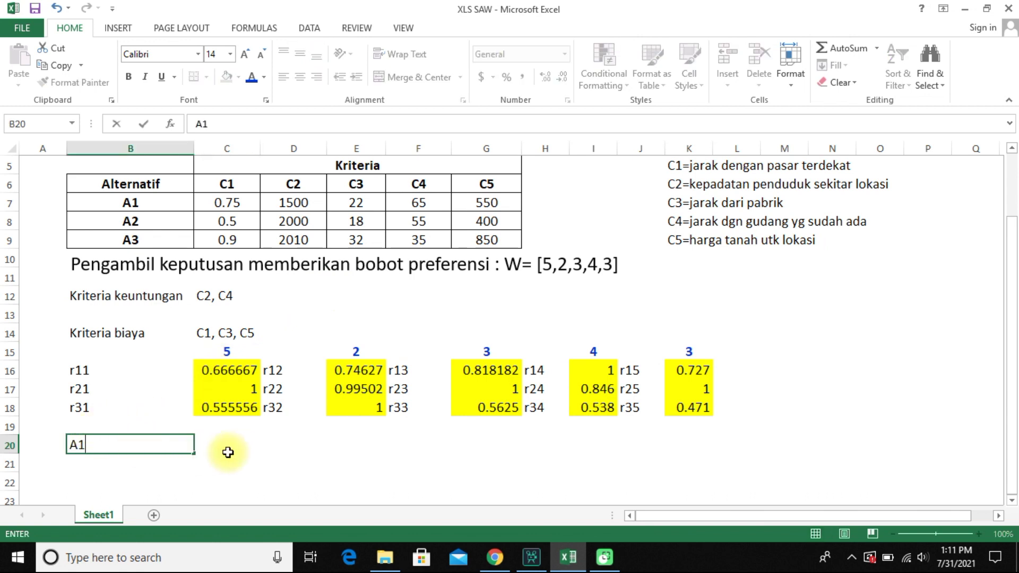
# Enter the formula +C16*$C$15 in C20 to multiply r11 by its weight, keeping the weight reference absolute.
pyautogui.click(226, 449)
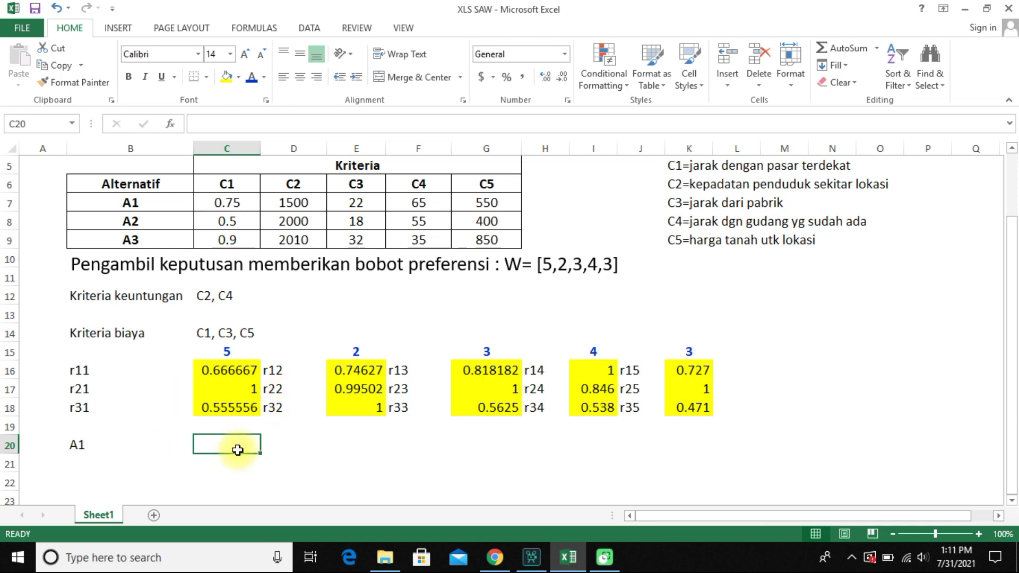
pyautogui.write('+')
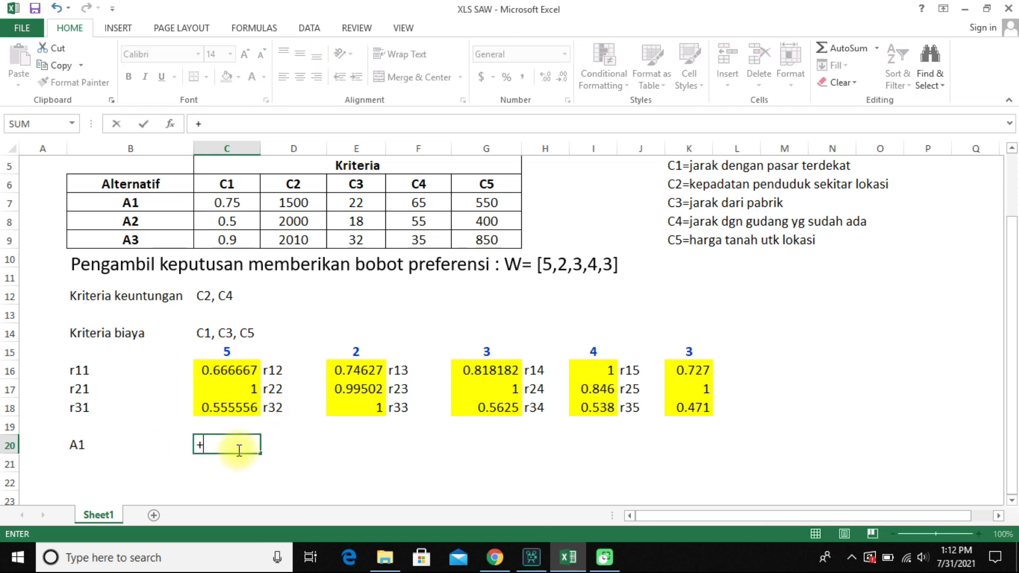
pyautogui.click(933, 536)
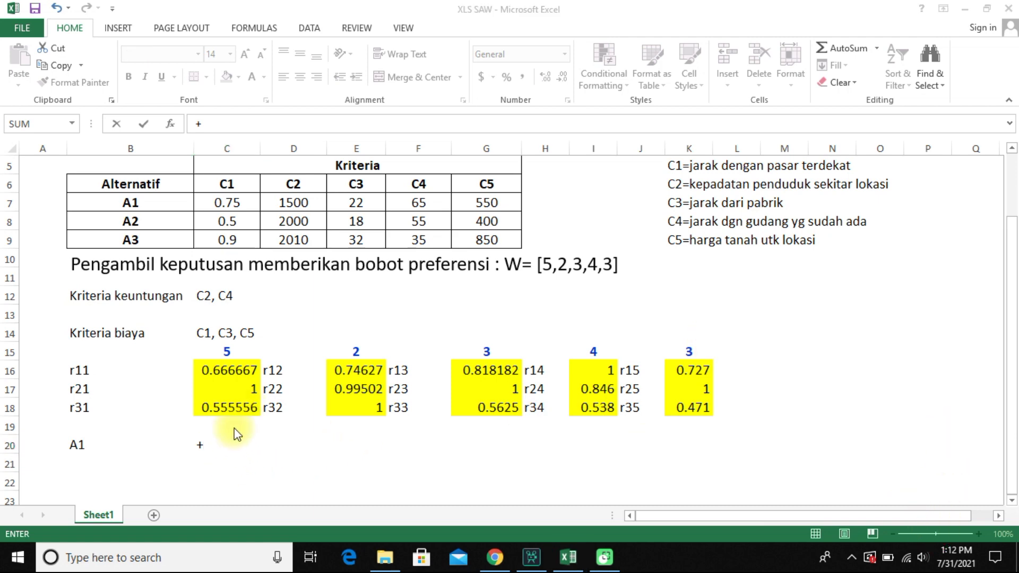
pyautogui.click(223, 445)
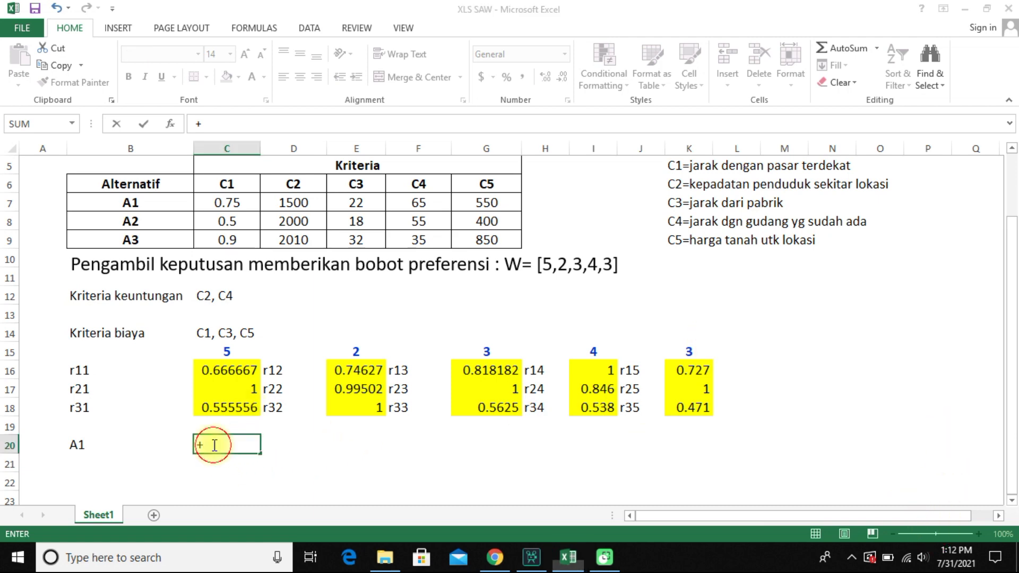
pyautogui.click(247, 366)
pyautogui.write('*')
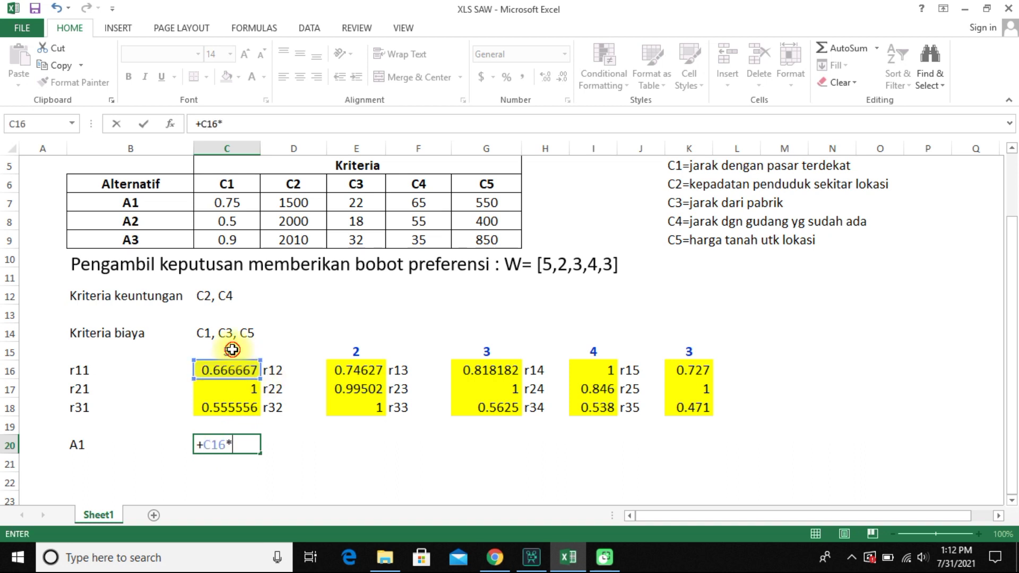
pyautogui.click(233, 351)
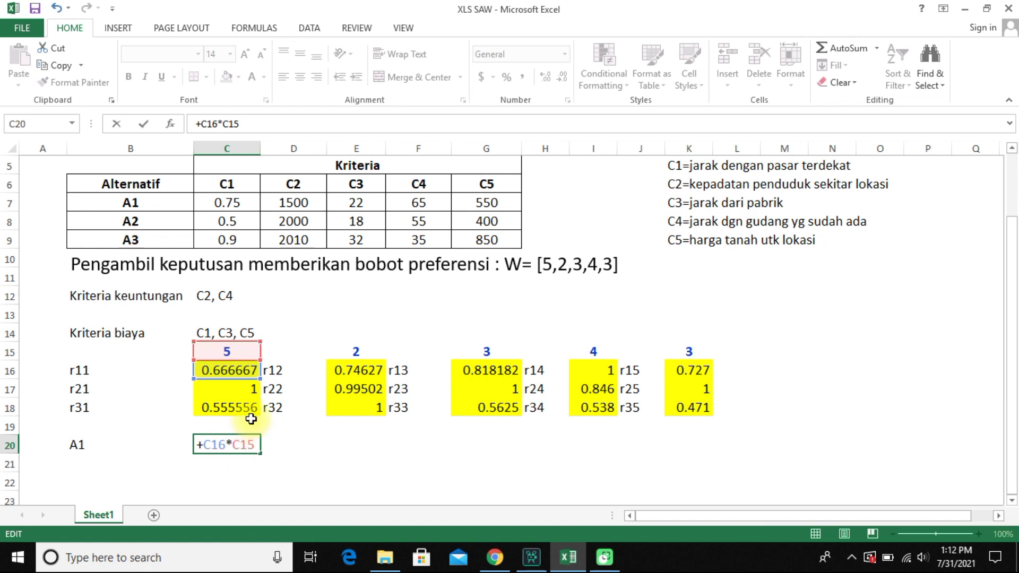
pyautogui.click(251, 443)
pyautogui.press('F4')
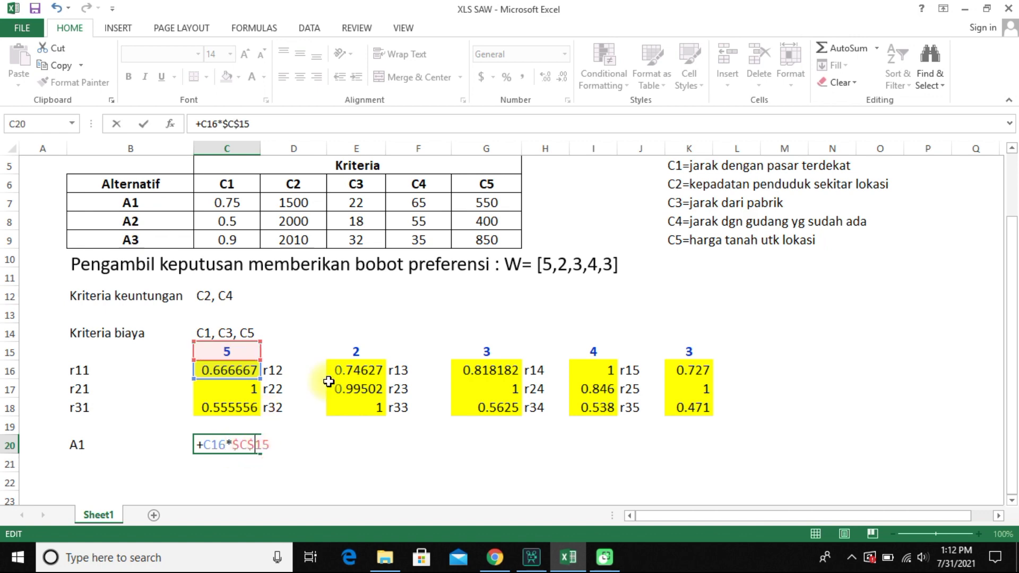
pyautogui.press('Return')
# Label B21 and B22 as A2 and A3, and fill the C20 formula down through C22.
pyautogui.click(83, 461)
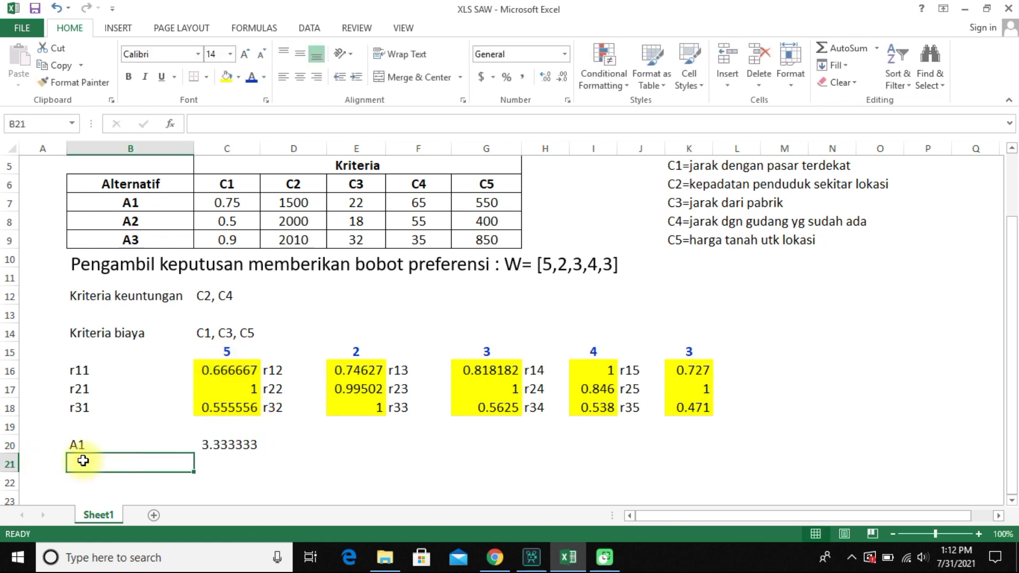
pyautogui.write('A2')
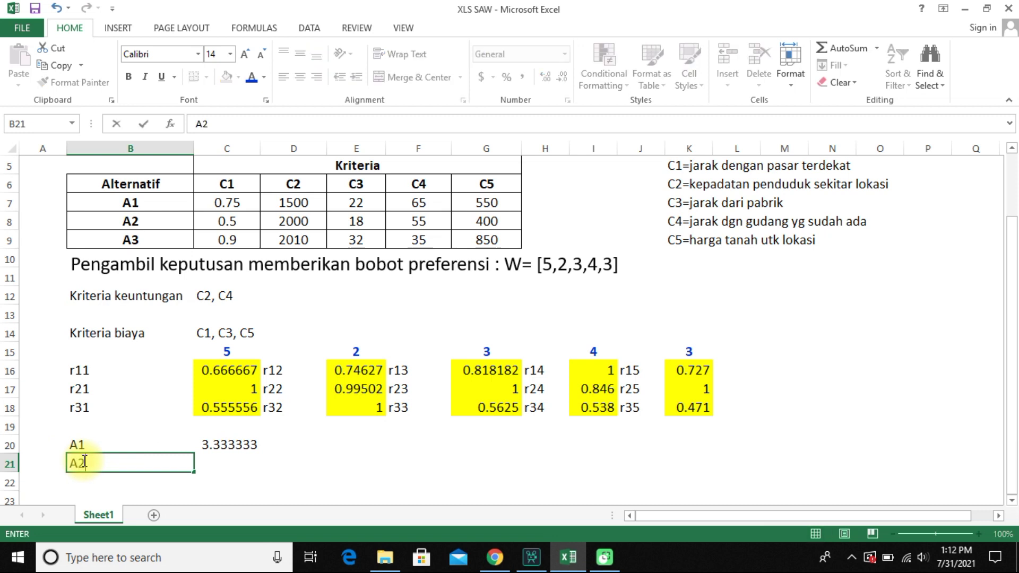
pyautogui.press('Return')
pyautogui.write('A3')
pyautogui.press('Return')
pyautogui.click(228, 425)
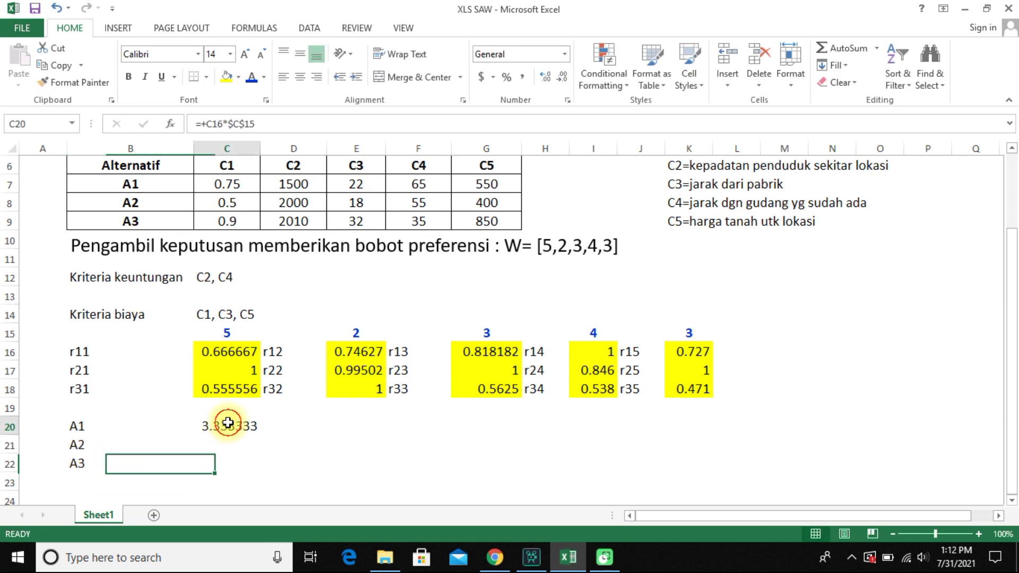
pyautogui.moveTo(261, 434); pyautogui.dragTo(259, 464)
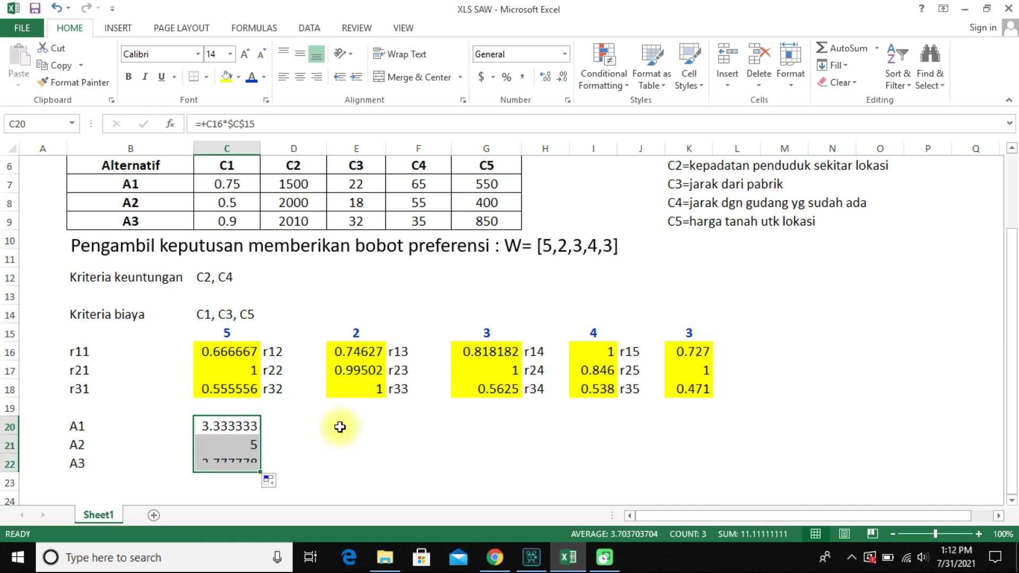
# Enter the weighted value formula +E16*$E$15 in E20 and fill it down through E22.
pyautogui.click(337, 423)
pyautogui.click(352, 419)
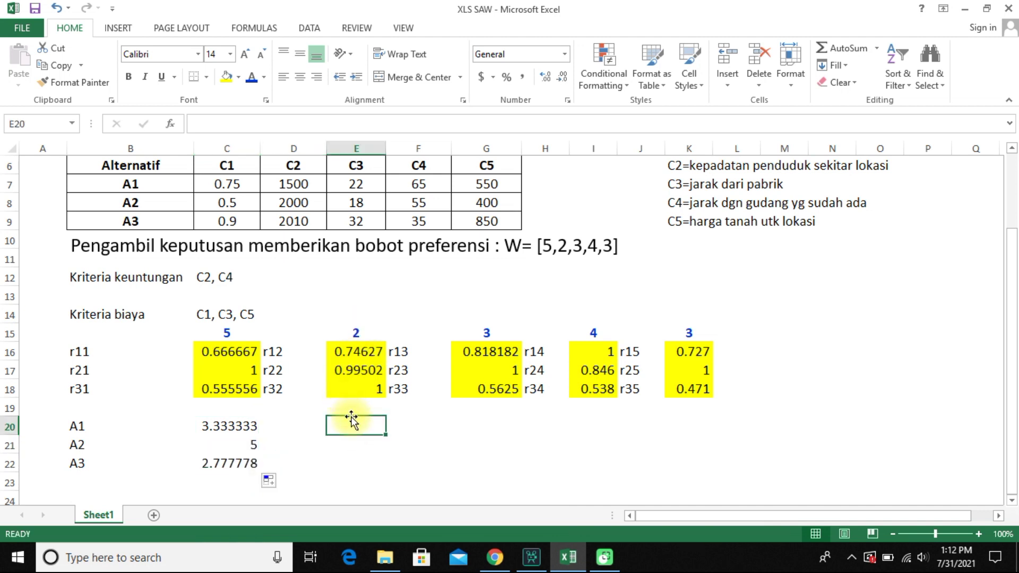
pyautogui.write('+')
pyautogui.click(359, 351)
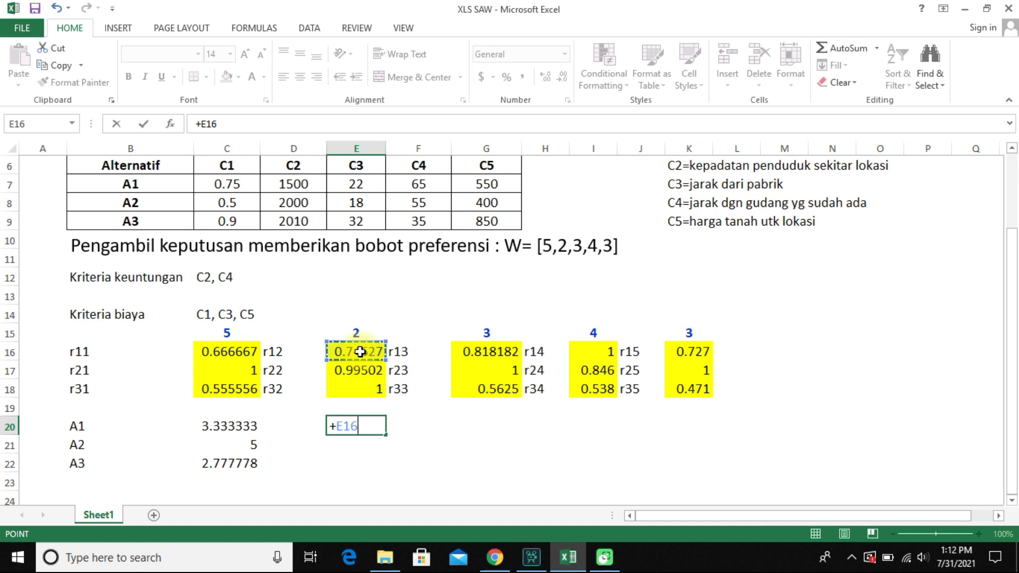
pyautogui.write('*')
pyautogui.click(357, 331)
pyautogui.click(370, 425)
pyautogui.write('$E$15')
pyautogui.click(386, 422)
pyautogui.write('$15')
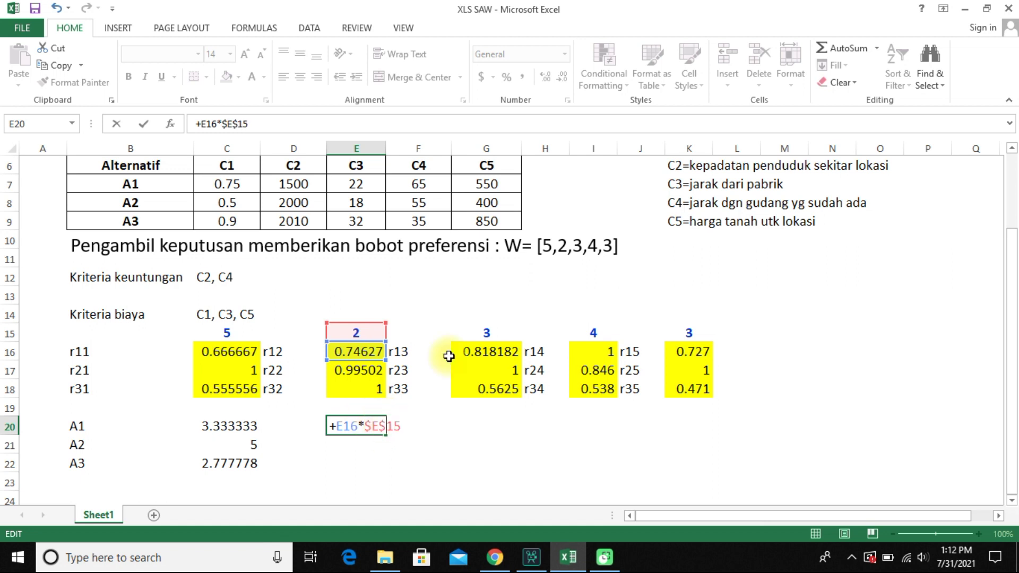
pyautogui.press('Return')
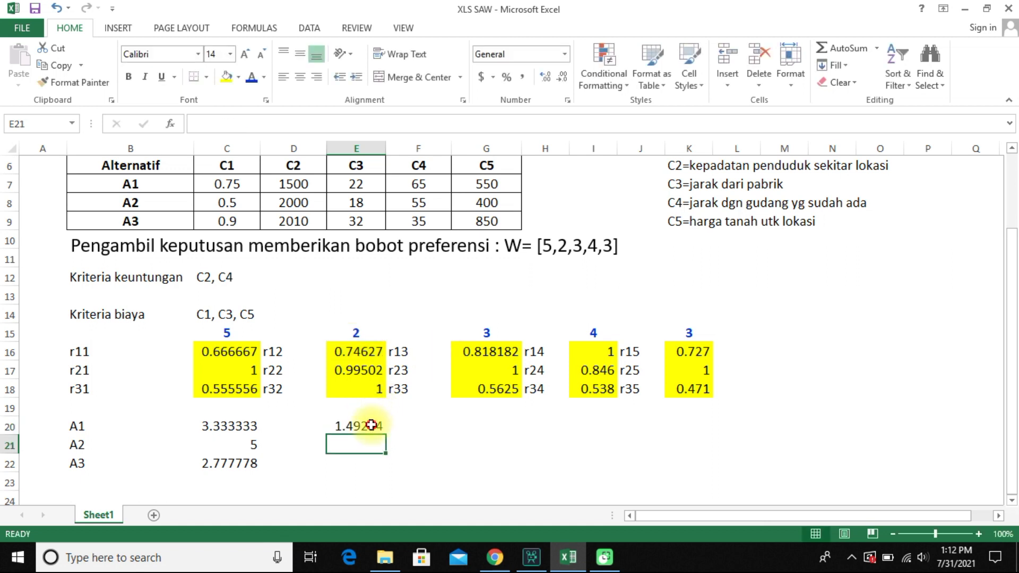
pyautogui.click(375, 426)
pyautogui.moveTo(386, 436); pyautogui.dragTo(386, 465)
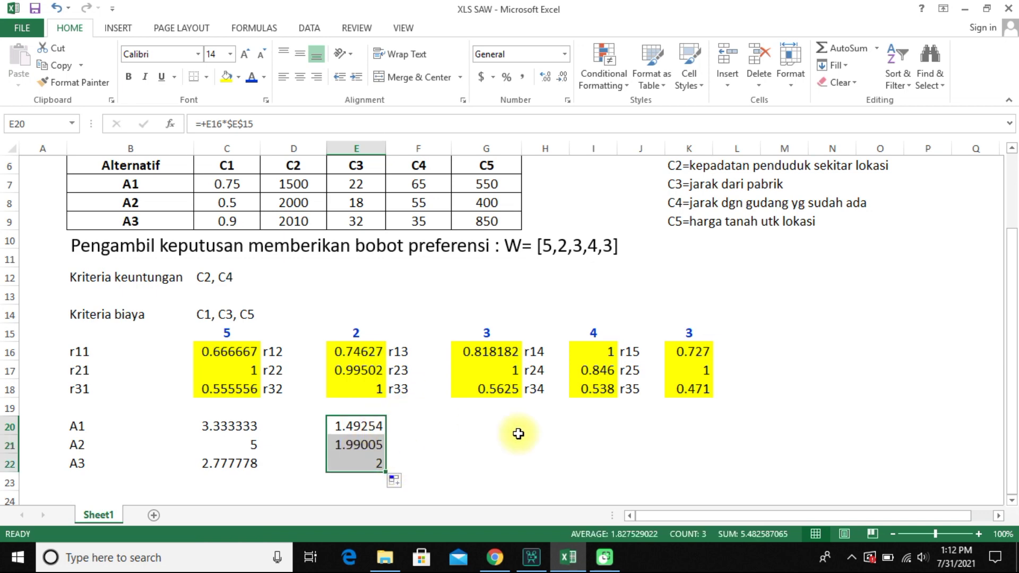
# Enter the weighted value formula +G16*$G$15 in G20 and fill it down through G22.
pyautogui.click(477, 423)
pyautogui.write('+')
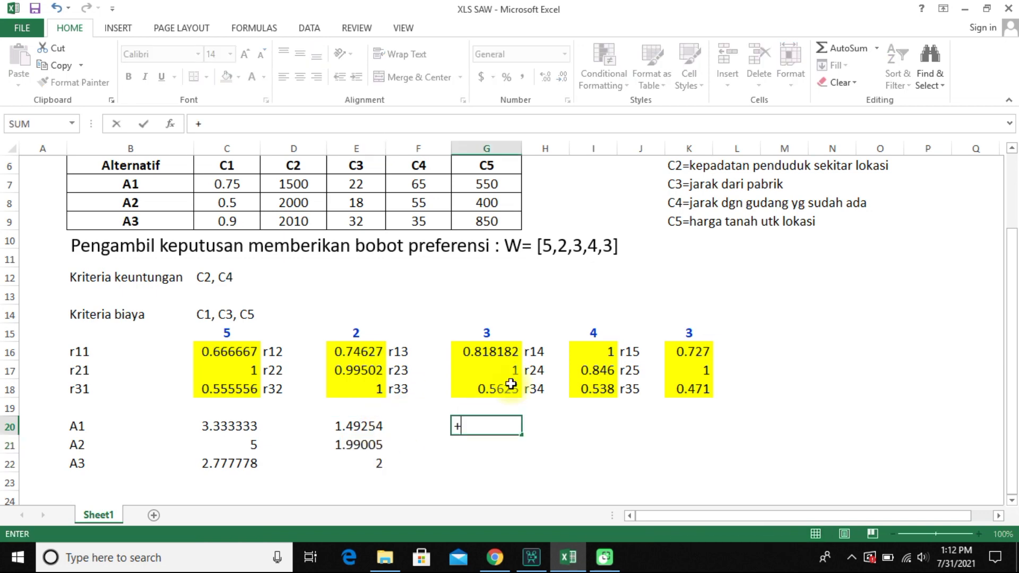
pyautogui.click(477, 350)
pyautogui.write('*')
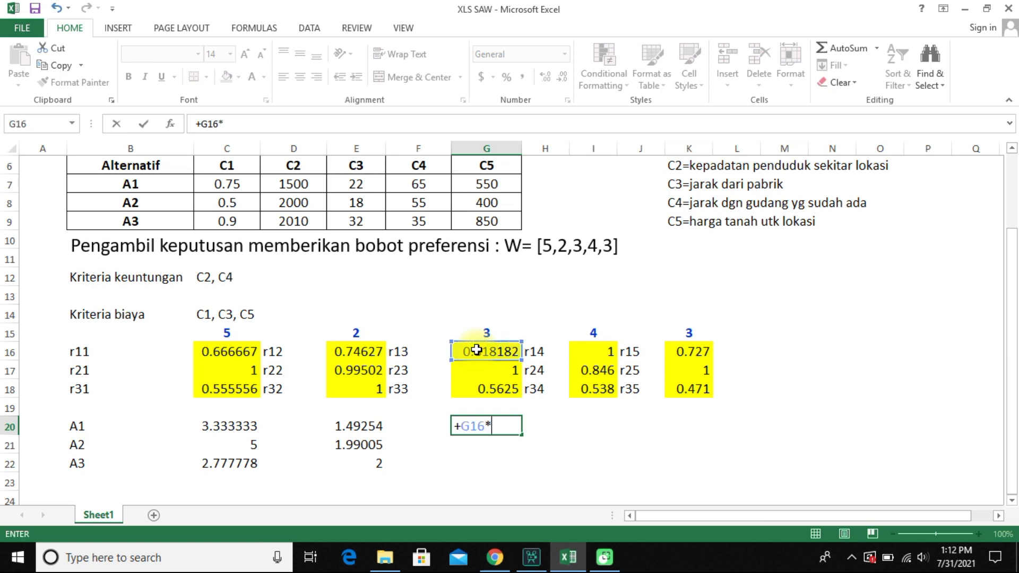
pyautogui.click(487, 330)
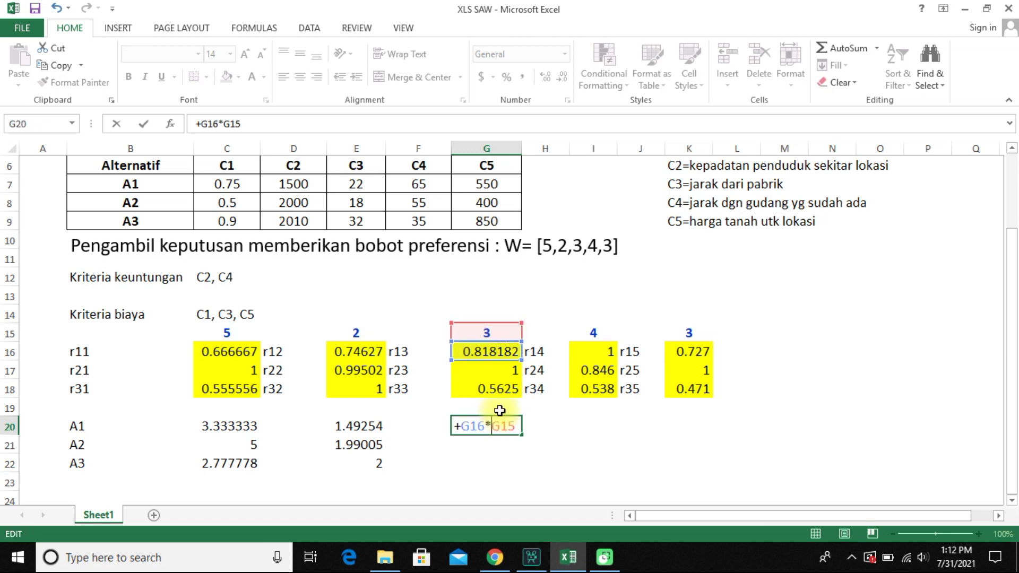
pyautogui.press('F4')
pyautogui.press('F4')
pyautogui.press('F4')
pyautogui.click(508, 426)
pyautogui.write('$G$')
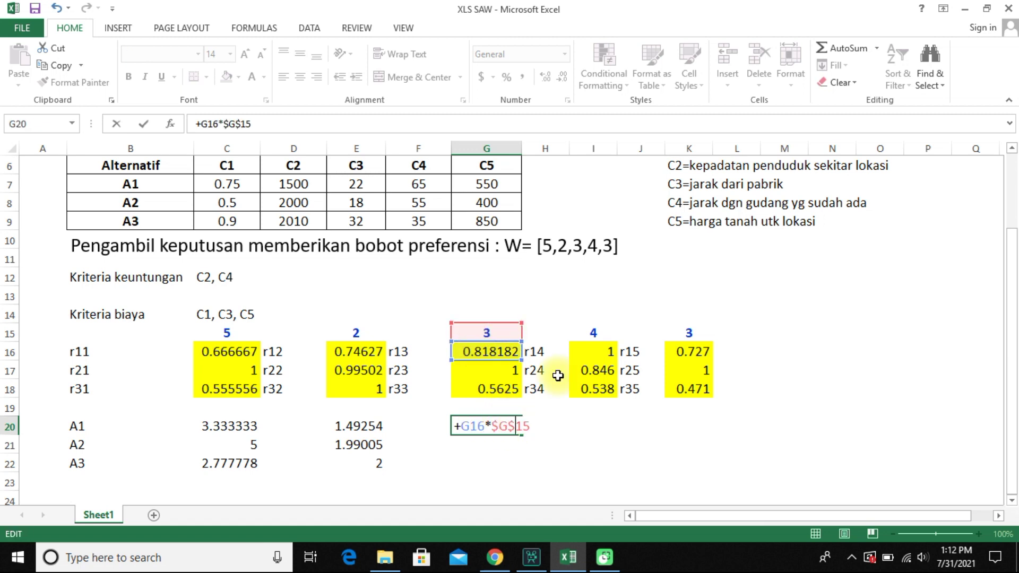
pyautogui.press('Return')
pyautogui.click(510, 429)
pyautogui.moveTo(515, 436); pyautogui.dragTo(519, 475)
# Enter the weighted value formula +I16*$I$15 in I20 and fill it down through I22.
pyautogui.click(581, 422)
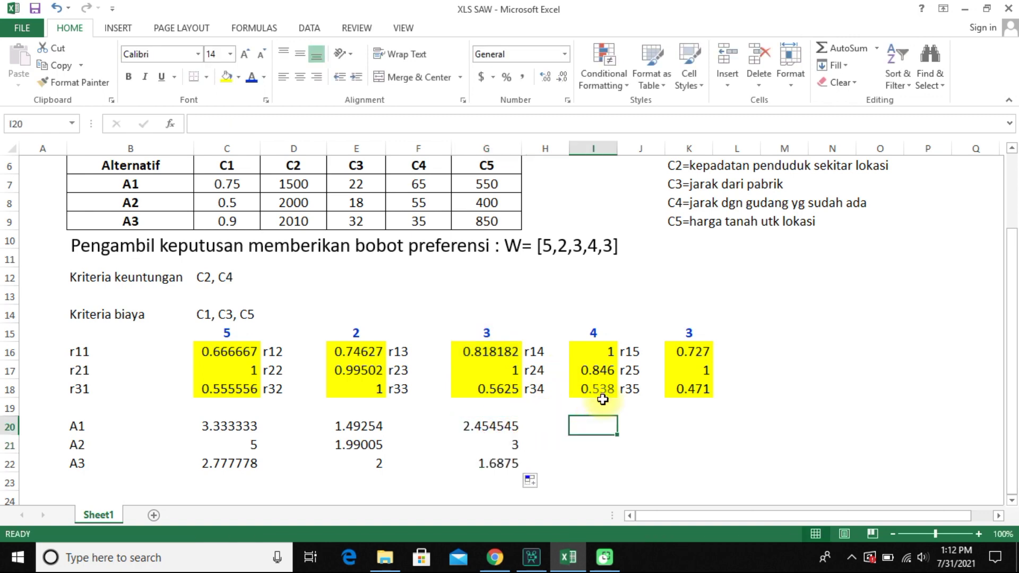
pyautogui.write('+')
pyautogui.click(601, 352)
pyautogui.write('*')
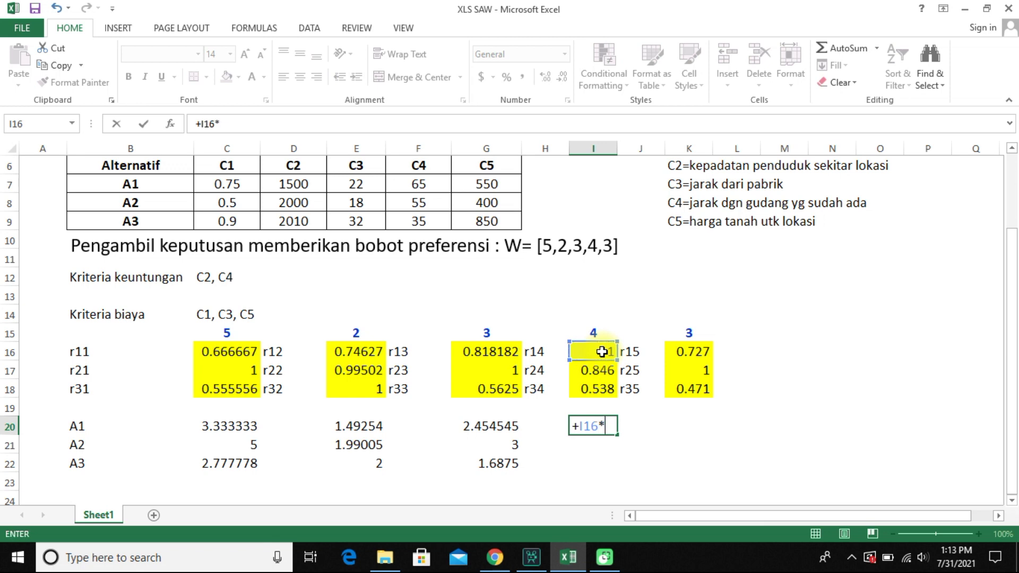
pyautogui.click(606, 333)
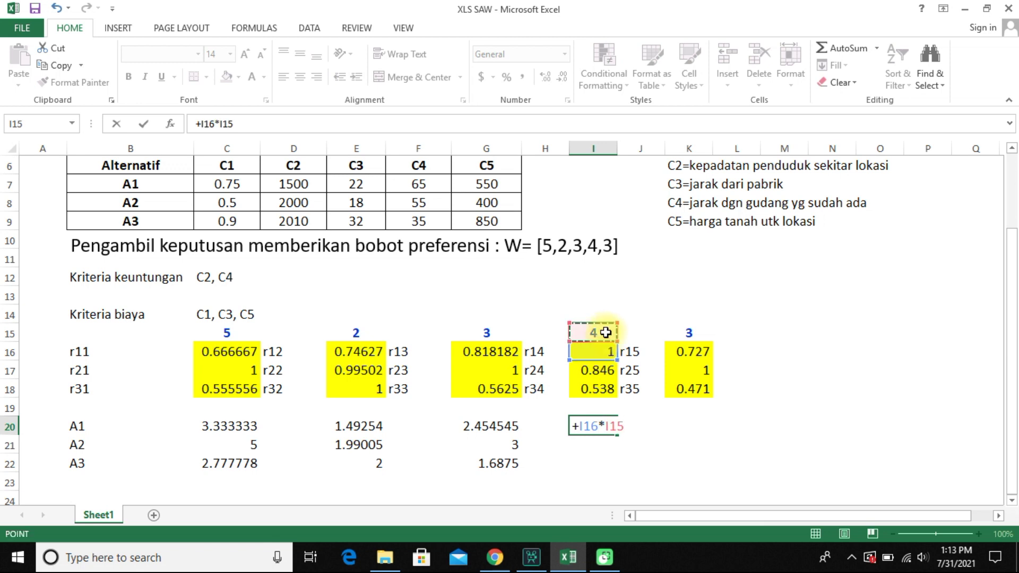
pyautogui.click(606, 427)
pyautogui.write('$')
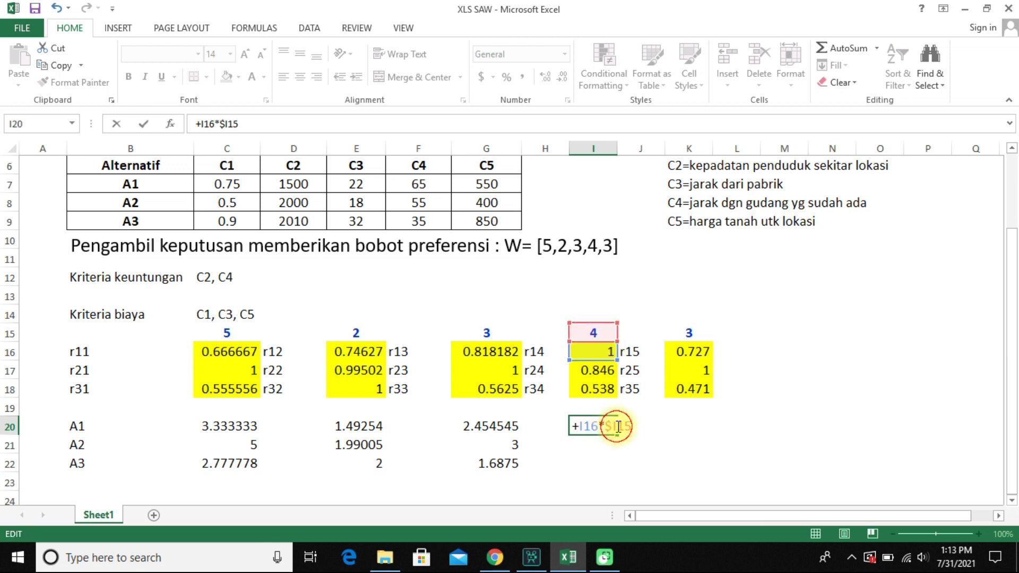
pyautogui.press('Return')
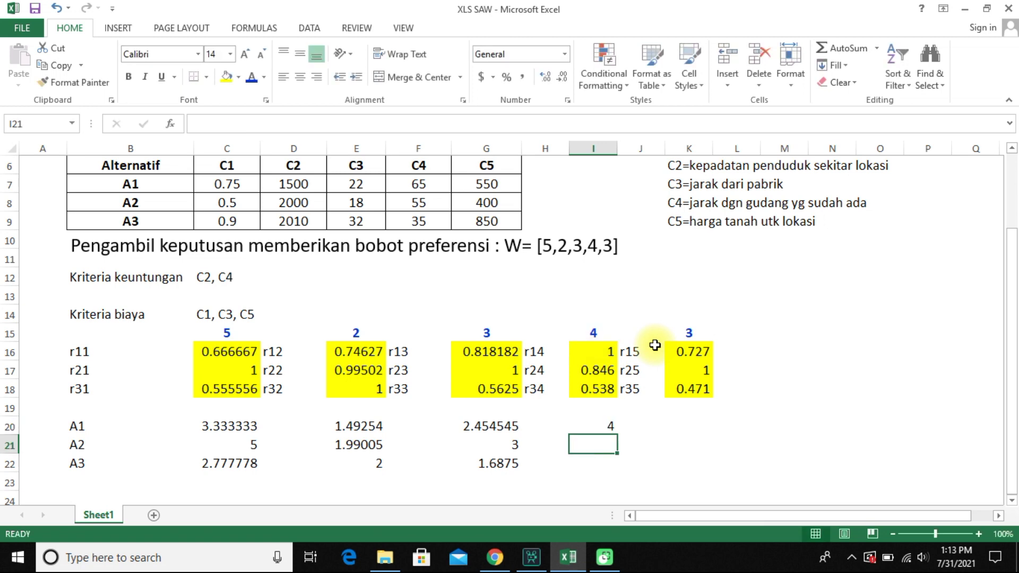
pyautogui.click(597, 425)
pyautogui.moveTo(617, 435); pyautogui.dragTo(616, 467)
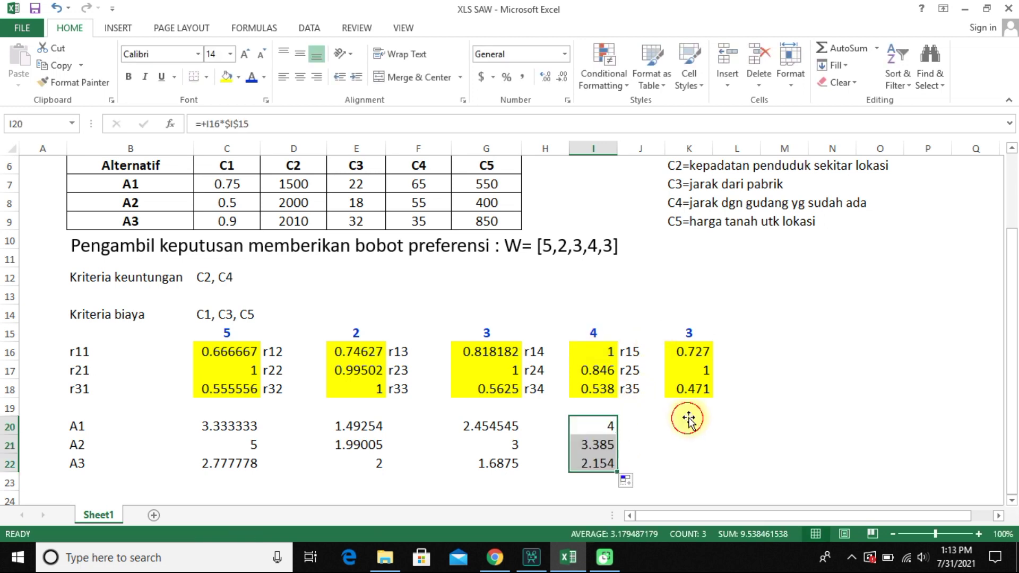
# Enter the weighted value formula +K16*$K$15 in K20 and fill it down through K22.
pyautogui.click(689, 419)
pyautogui.write('+')
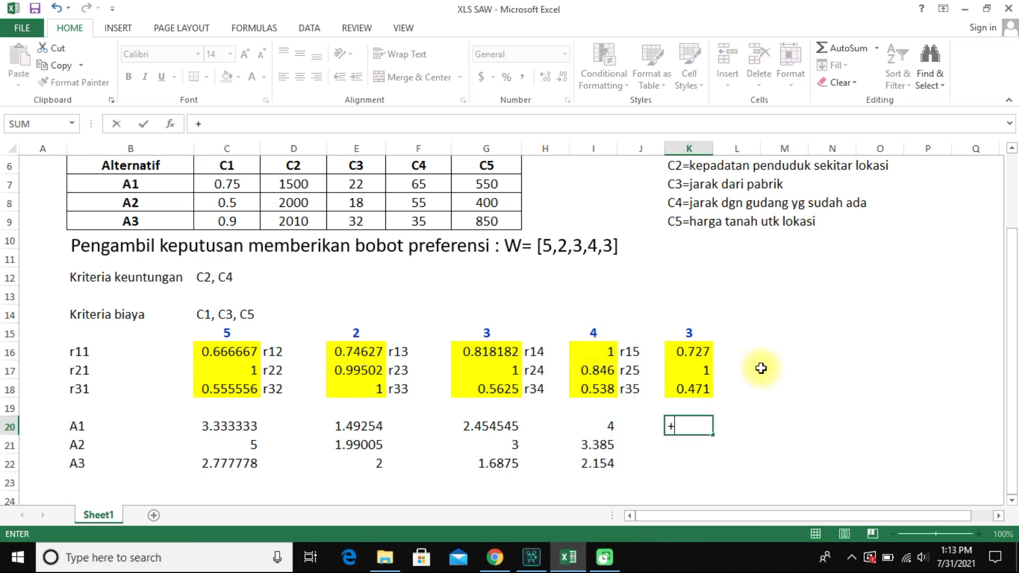
pyautogui.click(683, 353)
pyautogui.write('*')
pyautogui.click(689, 332)
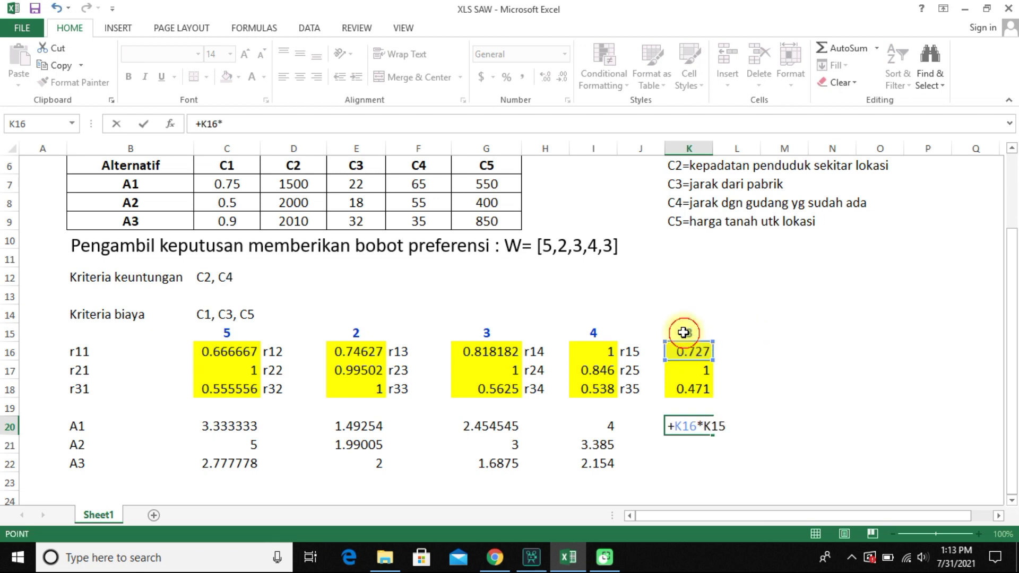
pyautogui.press('F4')
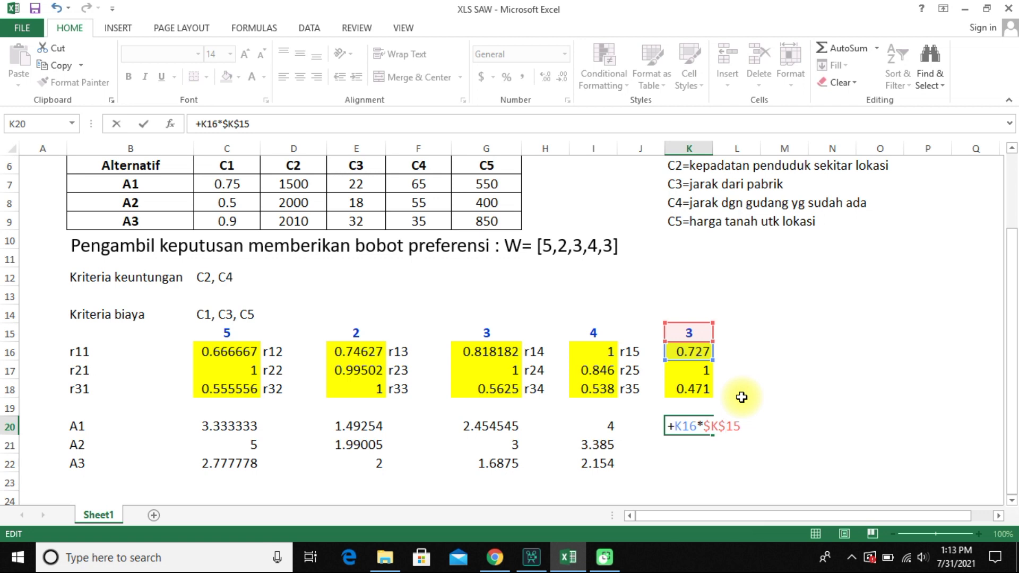
pyautogui.press('Return')
pyautogui.click(705, 431)
pyautogui.moveTo(710, 461); pyautogui.dragTo(710, 464)
# Total A1's weighted values in L20 with SUM(C20:K20) and fill the formula down through L22.
pyautogui.click(737, 426)
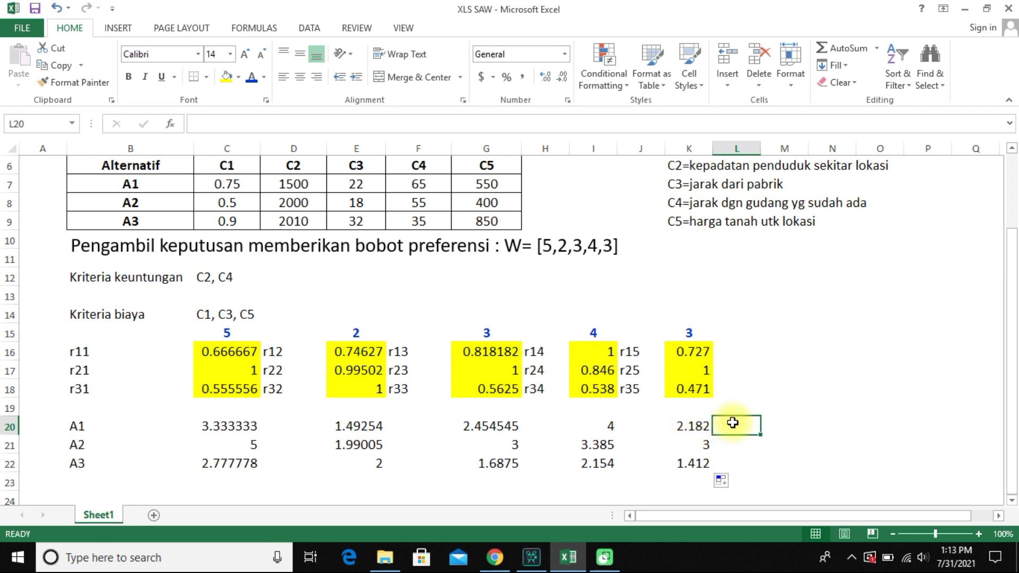
pyautogui.write('+sum(')
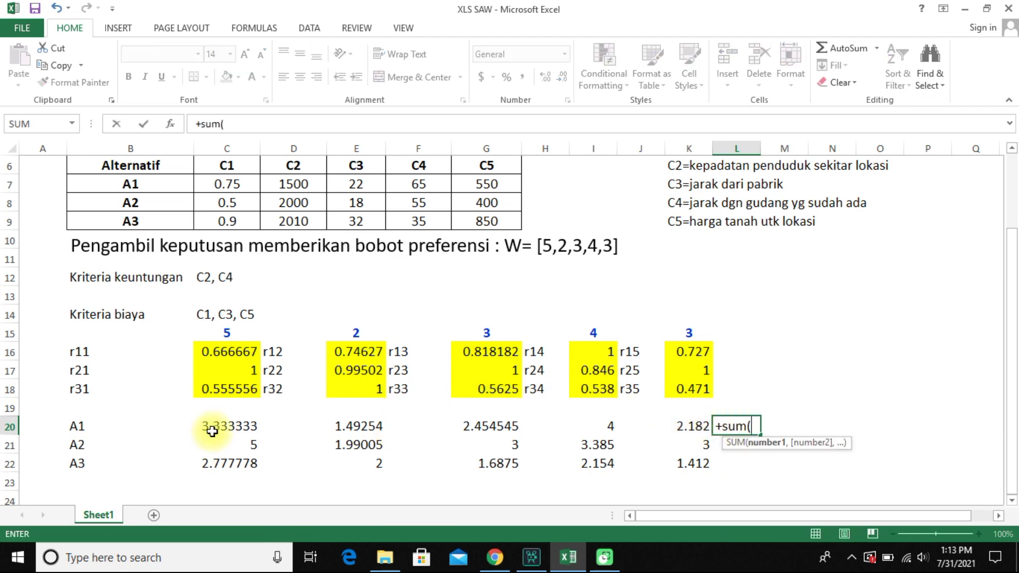
pyautogui.moveTo(211, 432); pyautogui.dragTo(688, 425)
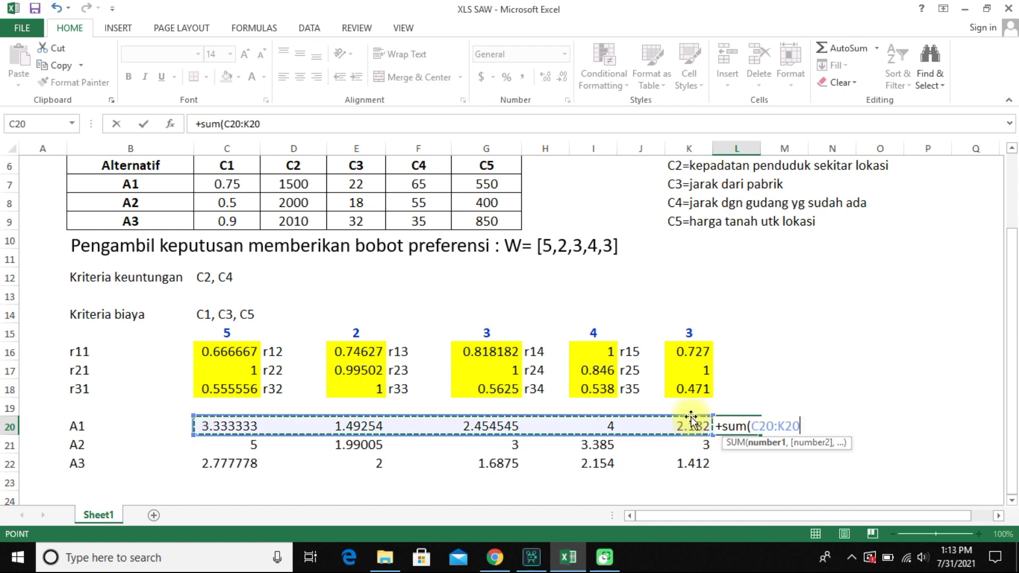
pyautogui.press('Return')
pyautogui.click(743, 429)
pyautogui.moveTo(761, 434); pyautogui.dragTo(754, 465)
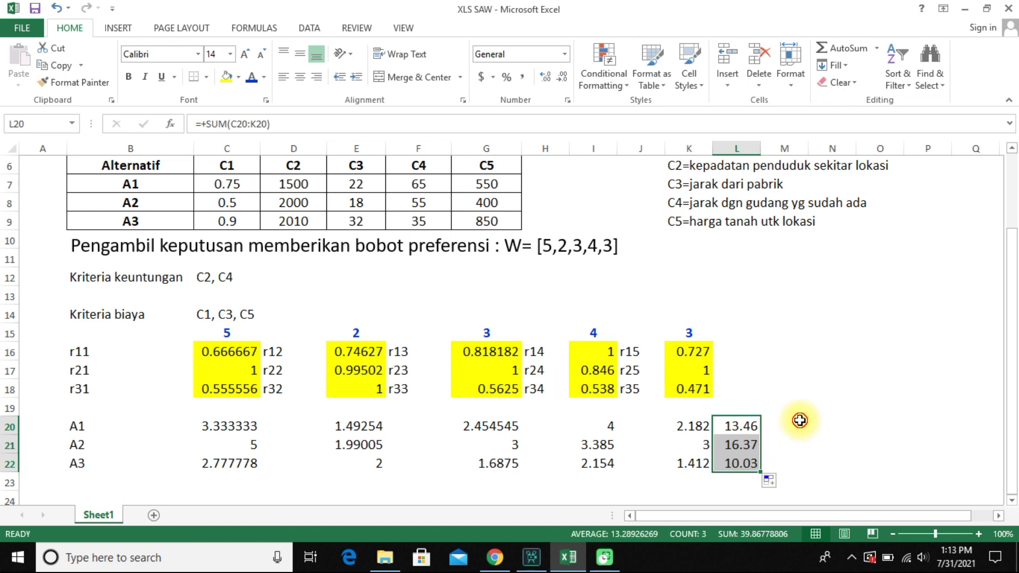
# Enter the note "PK akan memilih nilai SAW" in N19 and continue it with "paling besar" in N20.
pyautogui.click(801, 423)
pyautogui.click(818, 405)
pyautogui.write('PK')
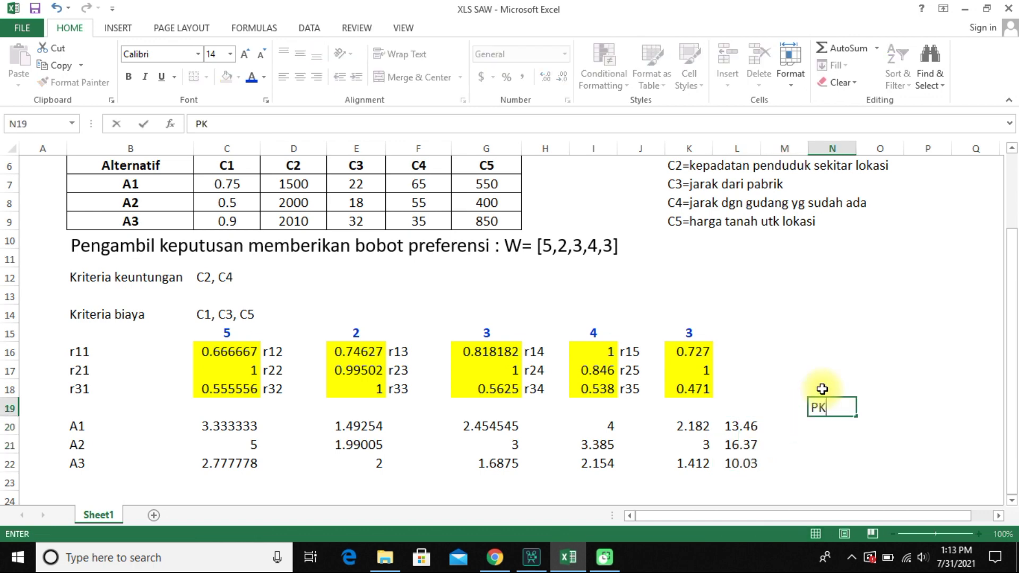
pyautogui.write(' akan memilih nilai SAW')
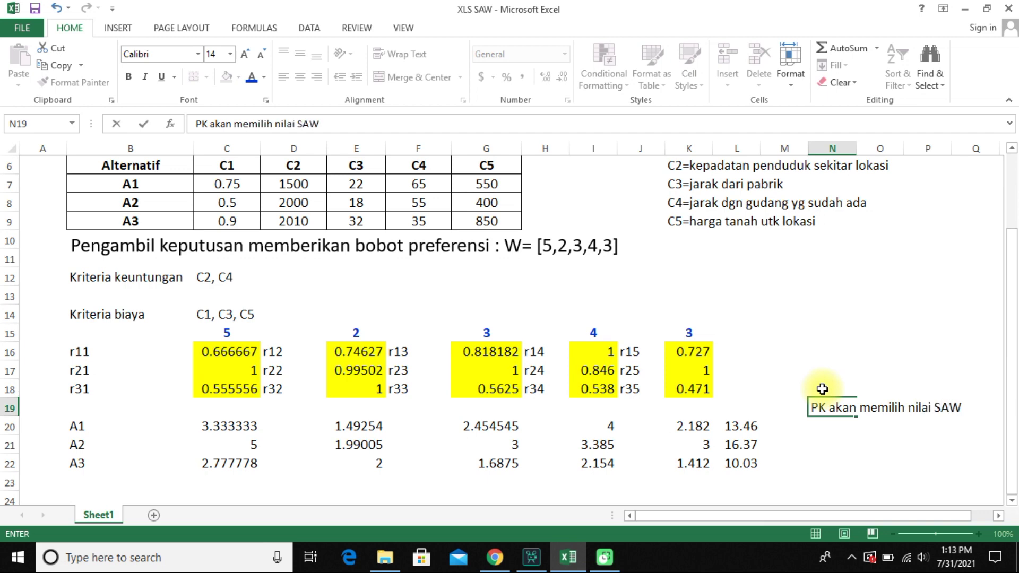
pyautogui.press('Return')
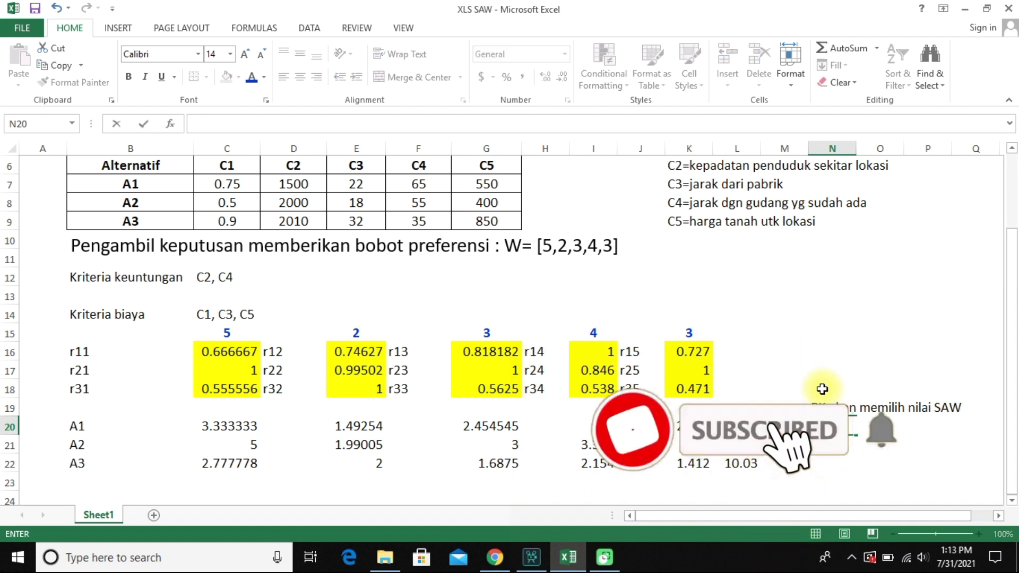
pyautogui.write('paling')
pyautogui.press('BackSpace')
pyautogui.write('g besar')
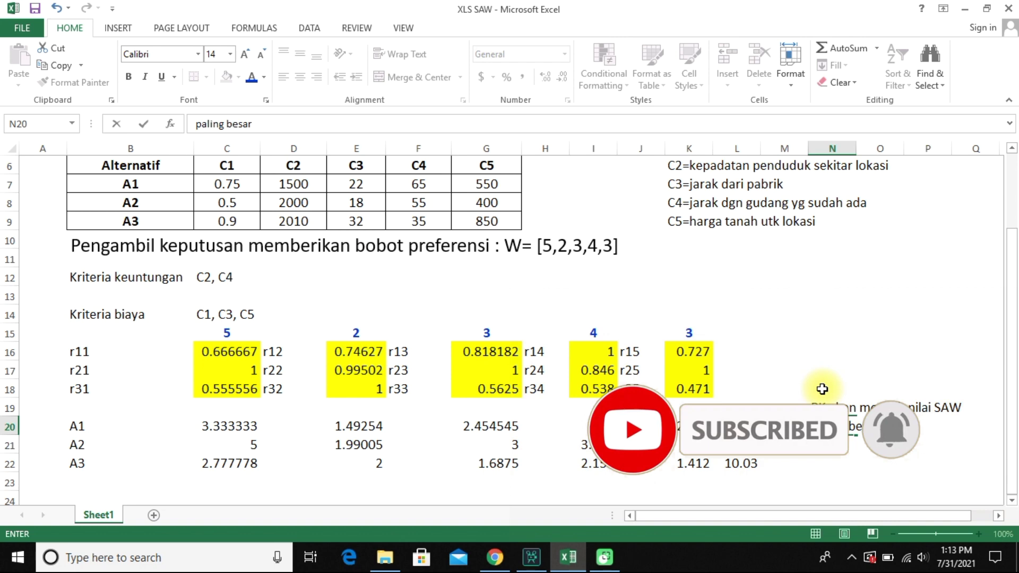
pyautogui.press('Return')
# Find the largest SAW total in N21 with the formula +MAX(L20:L22).
pyautogui.write('+max')
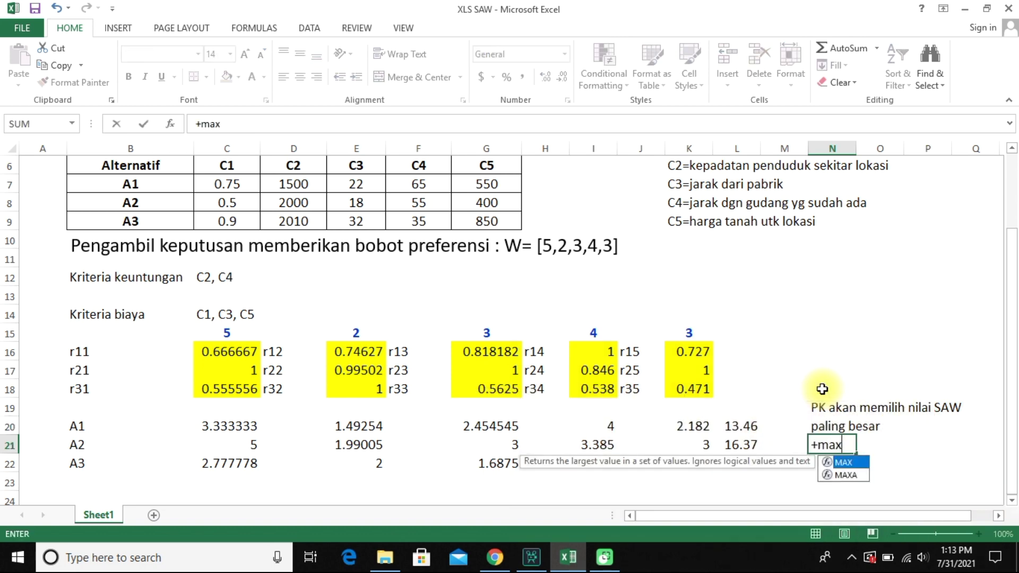
pyautogui.write('(')
pyautogui.moveTo(741, 428); pyautogui.dragTo(746, 450)
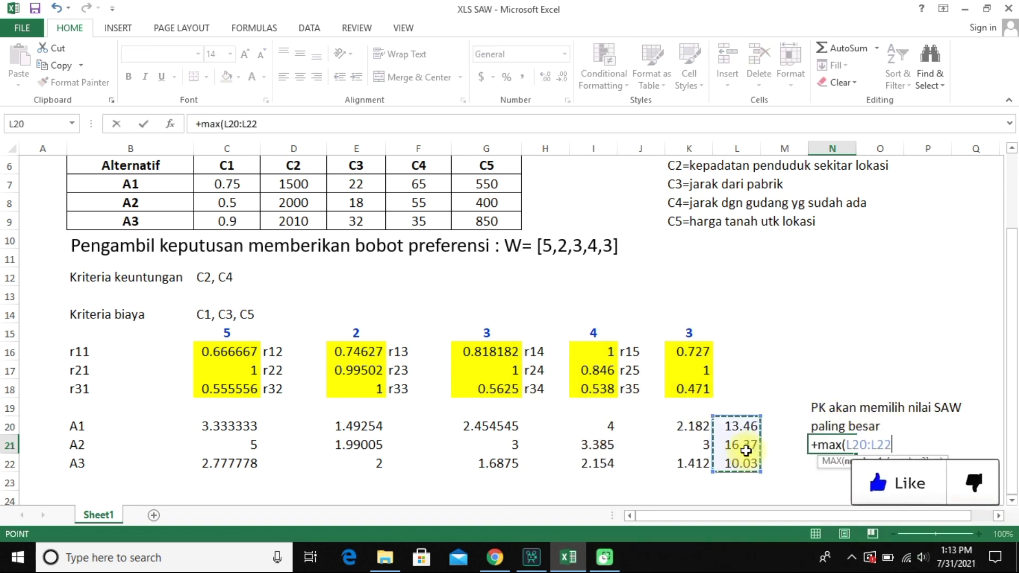
pyautogui.press('Return')
# Highlight the maximum value in N21 with a yellow fill and blue text.
pyautogui.click(827, 444)
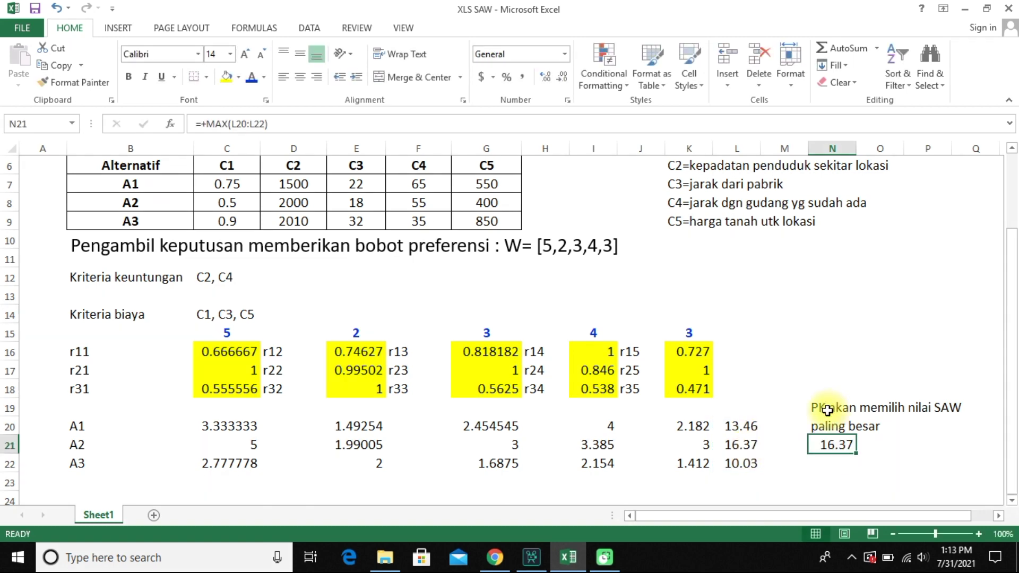
pyautogui.click(226, 78)
pyautogui.click(542, 390)
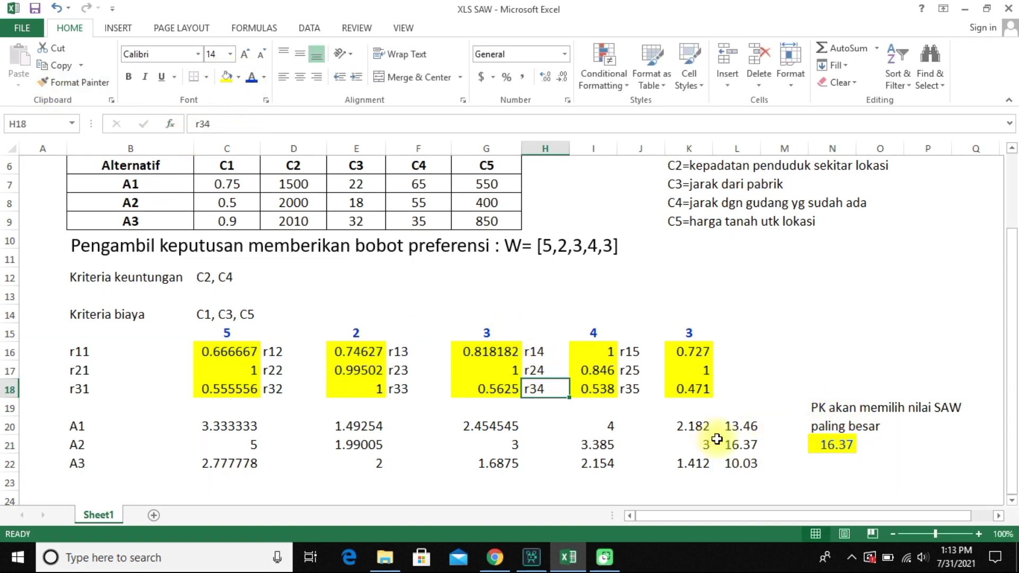
# Highlight the A2 result row from B21 to L21 with a yellow fill and make it bold.
pyautogui.moveTo(730, 445); pyautogui.dragTo(75, 446)
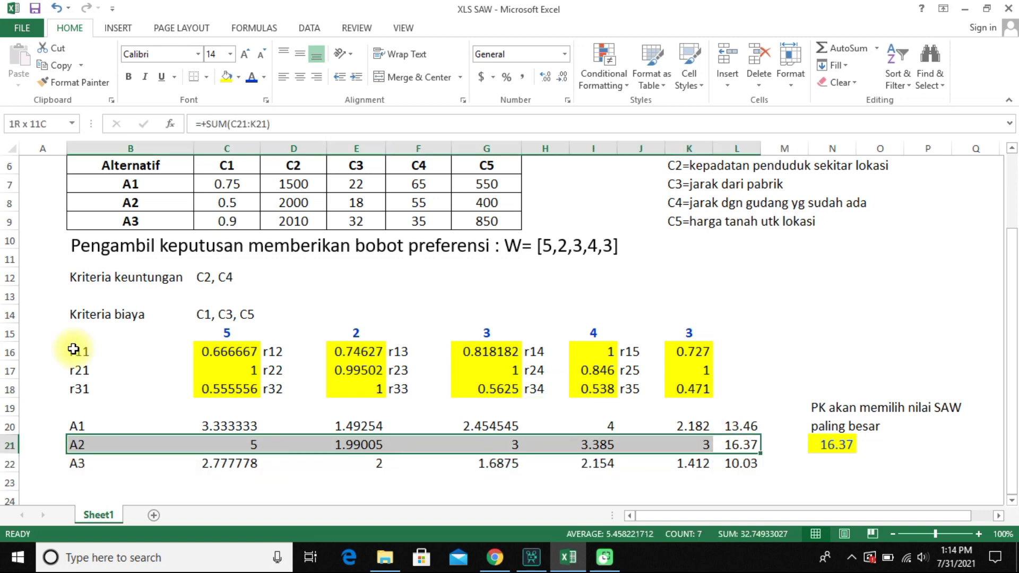
pyautogui.click(227, 78)
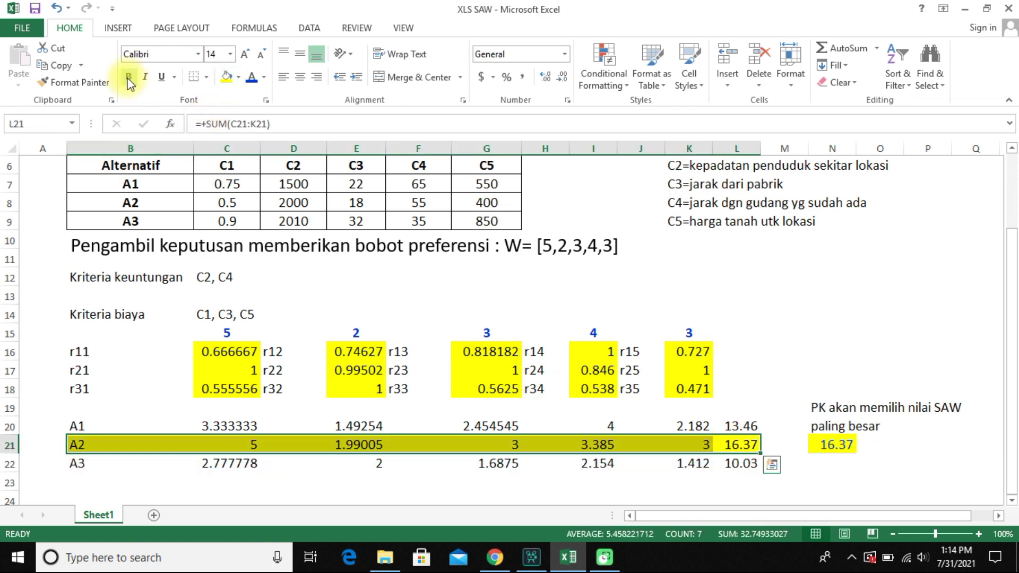
pyautogui.click(294, 296)
pyautogui.scroll(2, 432, 295)
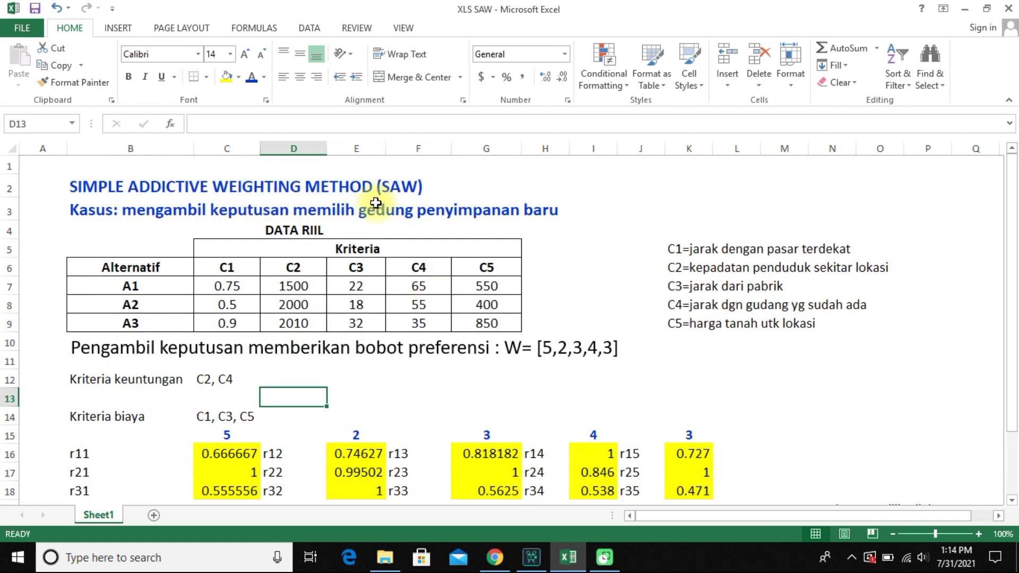
pyautogui.click(589, 287)
pyautogui.scroll(-3, 586, 299)
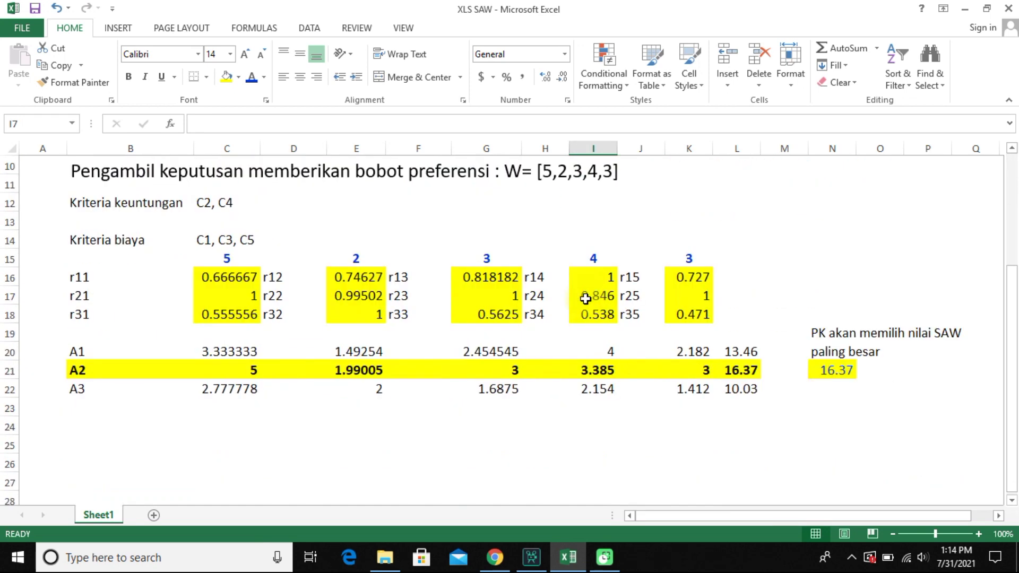
pyautogui.click(53, 424)
pyautogui.click(738, 409)
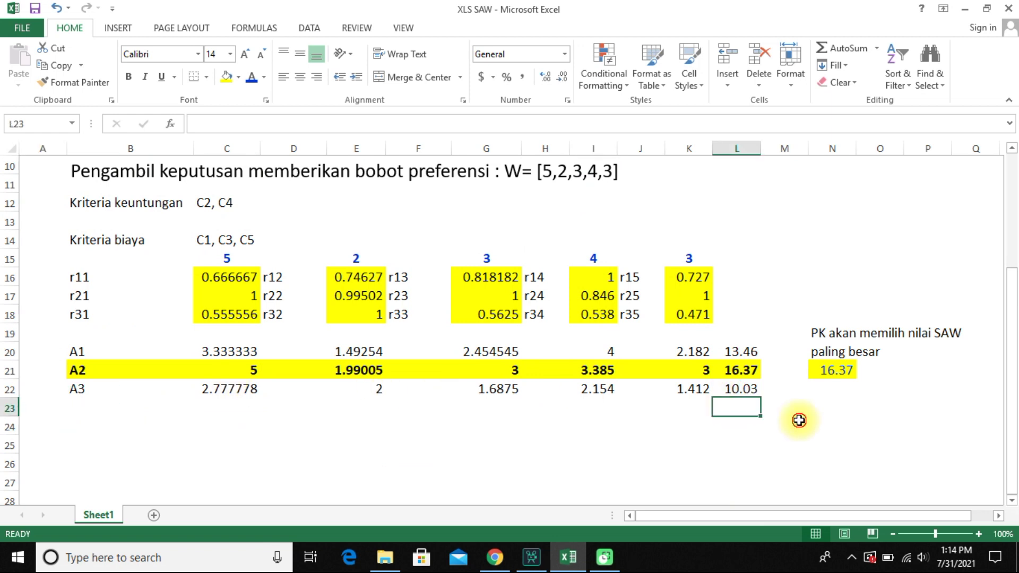
pyautogui.click(799, 421)
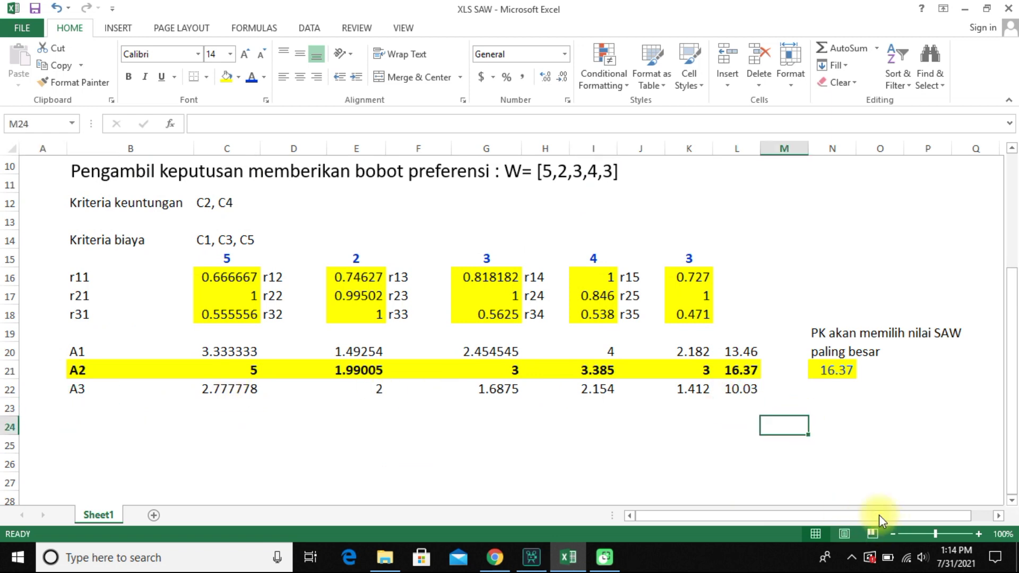